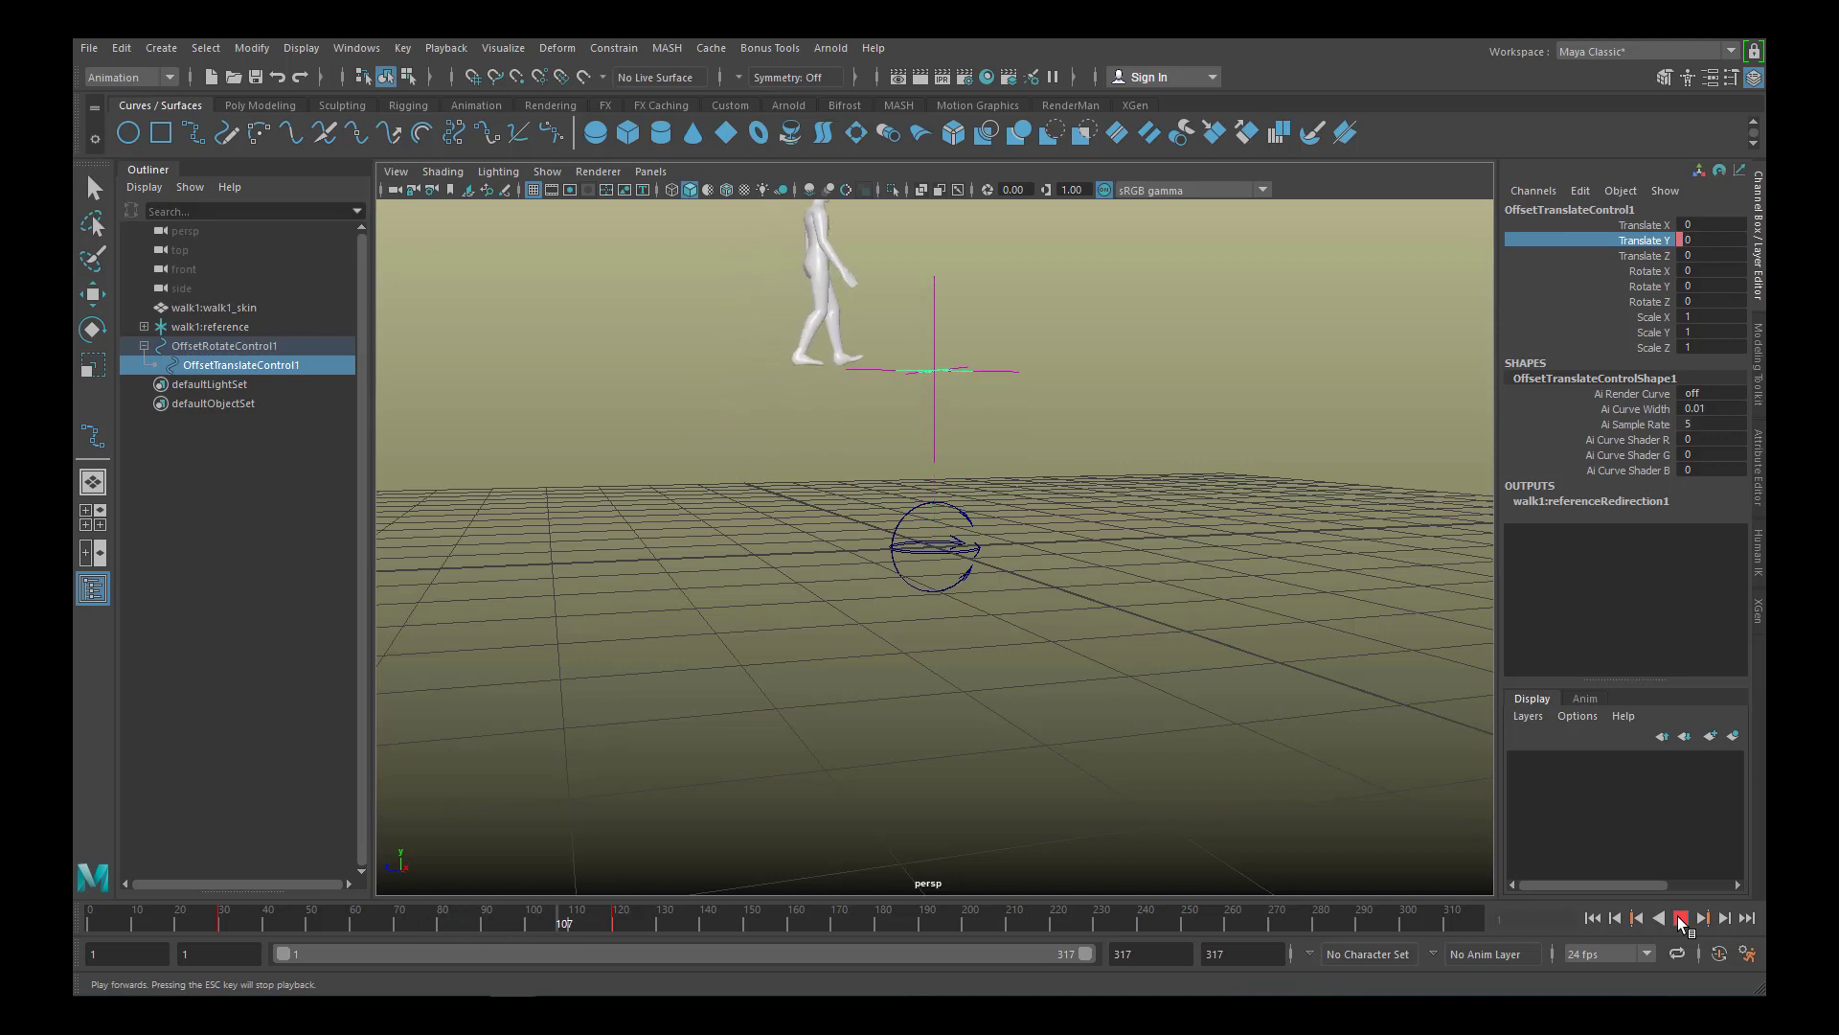
Stop playback at frame 138, then scrub and replay the walk to watch the character lift and lower.
{"action": "left_click", "coordinate": [1682, 920]}
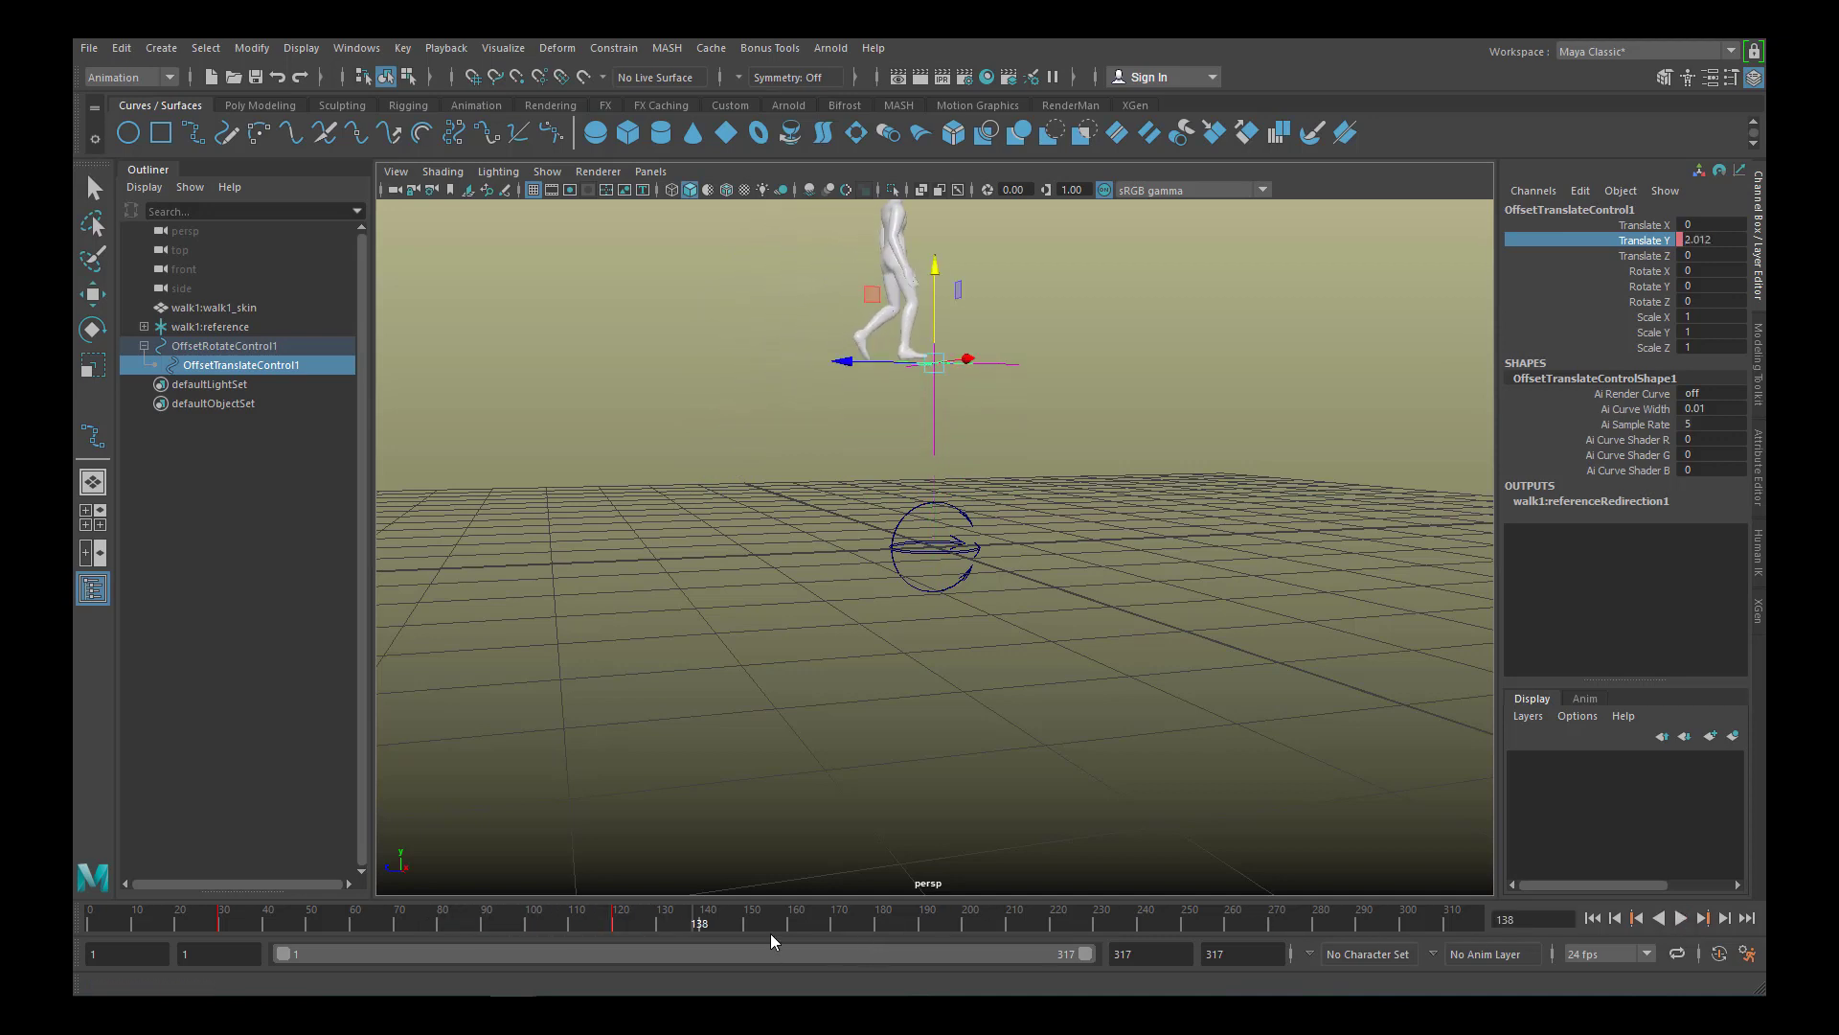
{"action": "left_click_drag", "start_coordinate": [642, 921], "coordinate": [225, 924]}
{"action": "key", "text": "alt+v"}
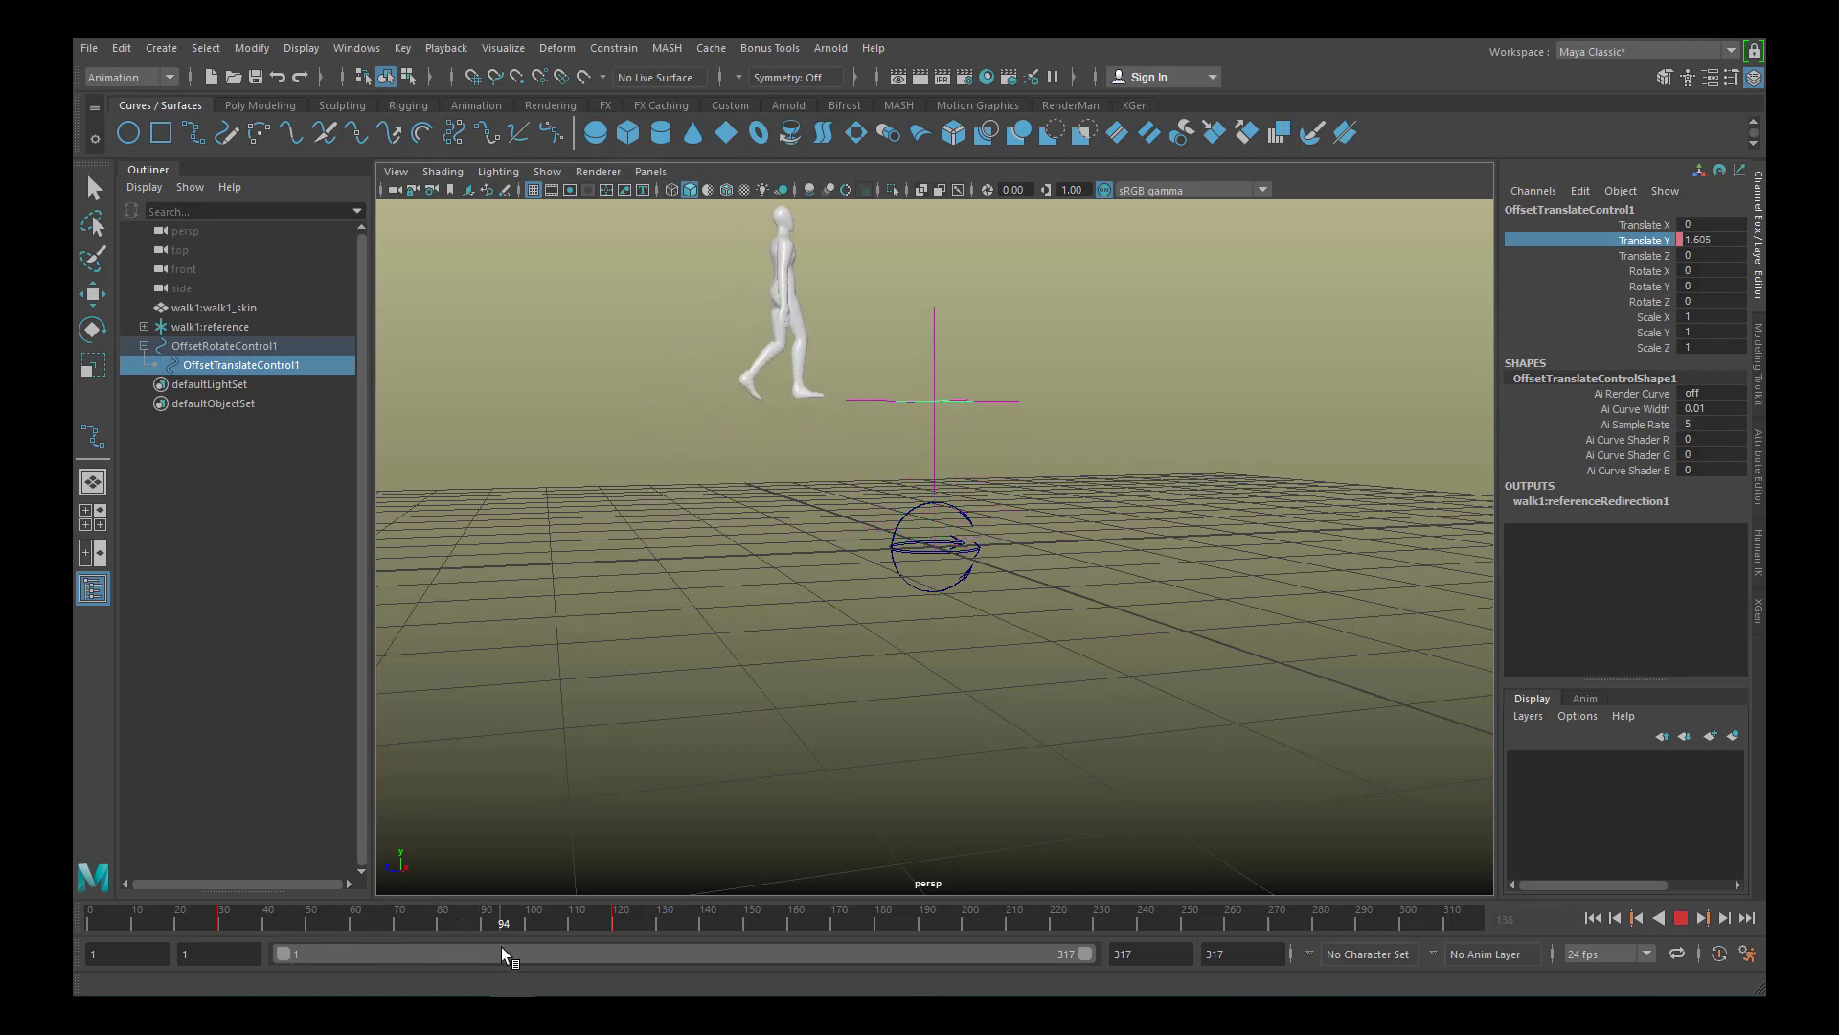
{"action": "left_click_drag", "start_coordinate": [577, 956], "coordinate": [346, 984]}
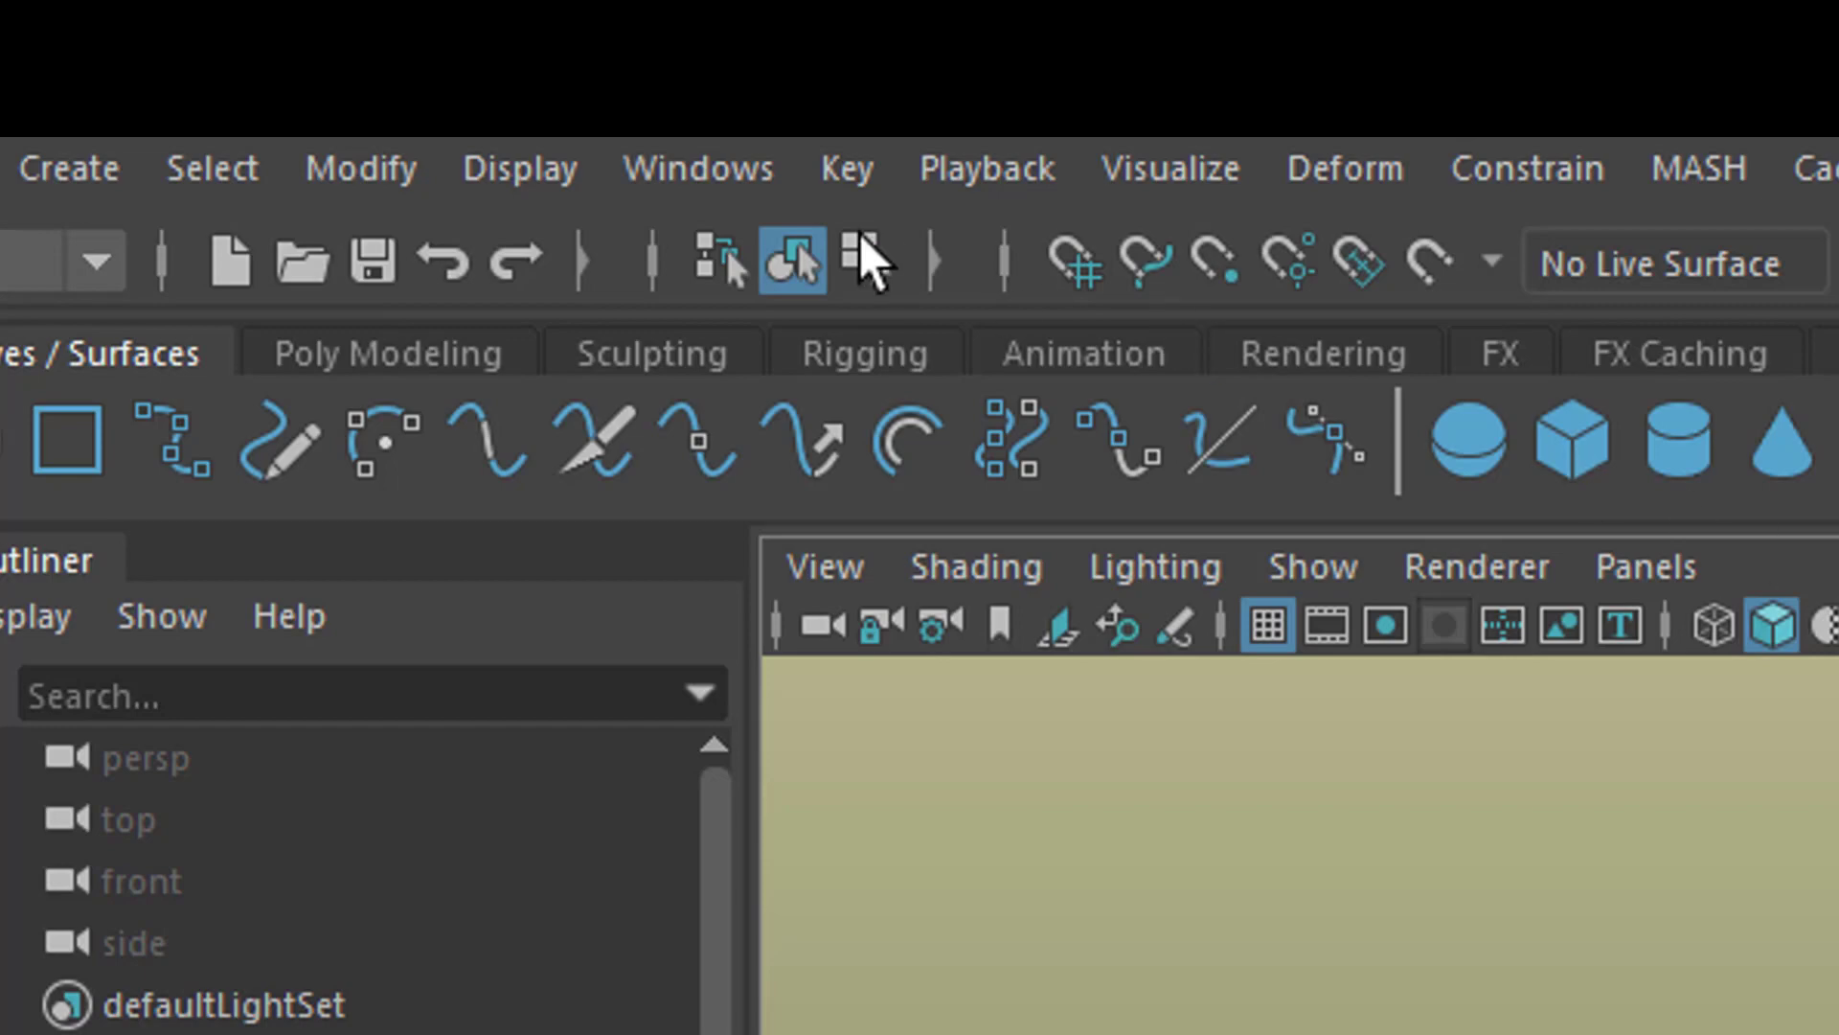
View the Character Redirection Options from the Key > Redirect option box.
{"action": "left_click", "coordinate": [847, 172]}
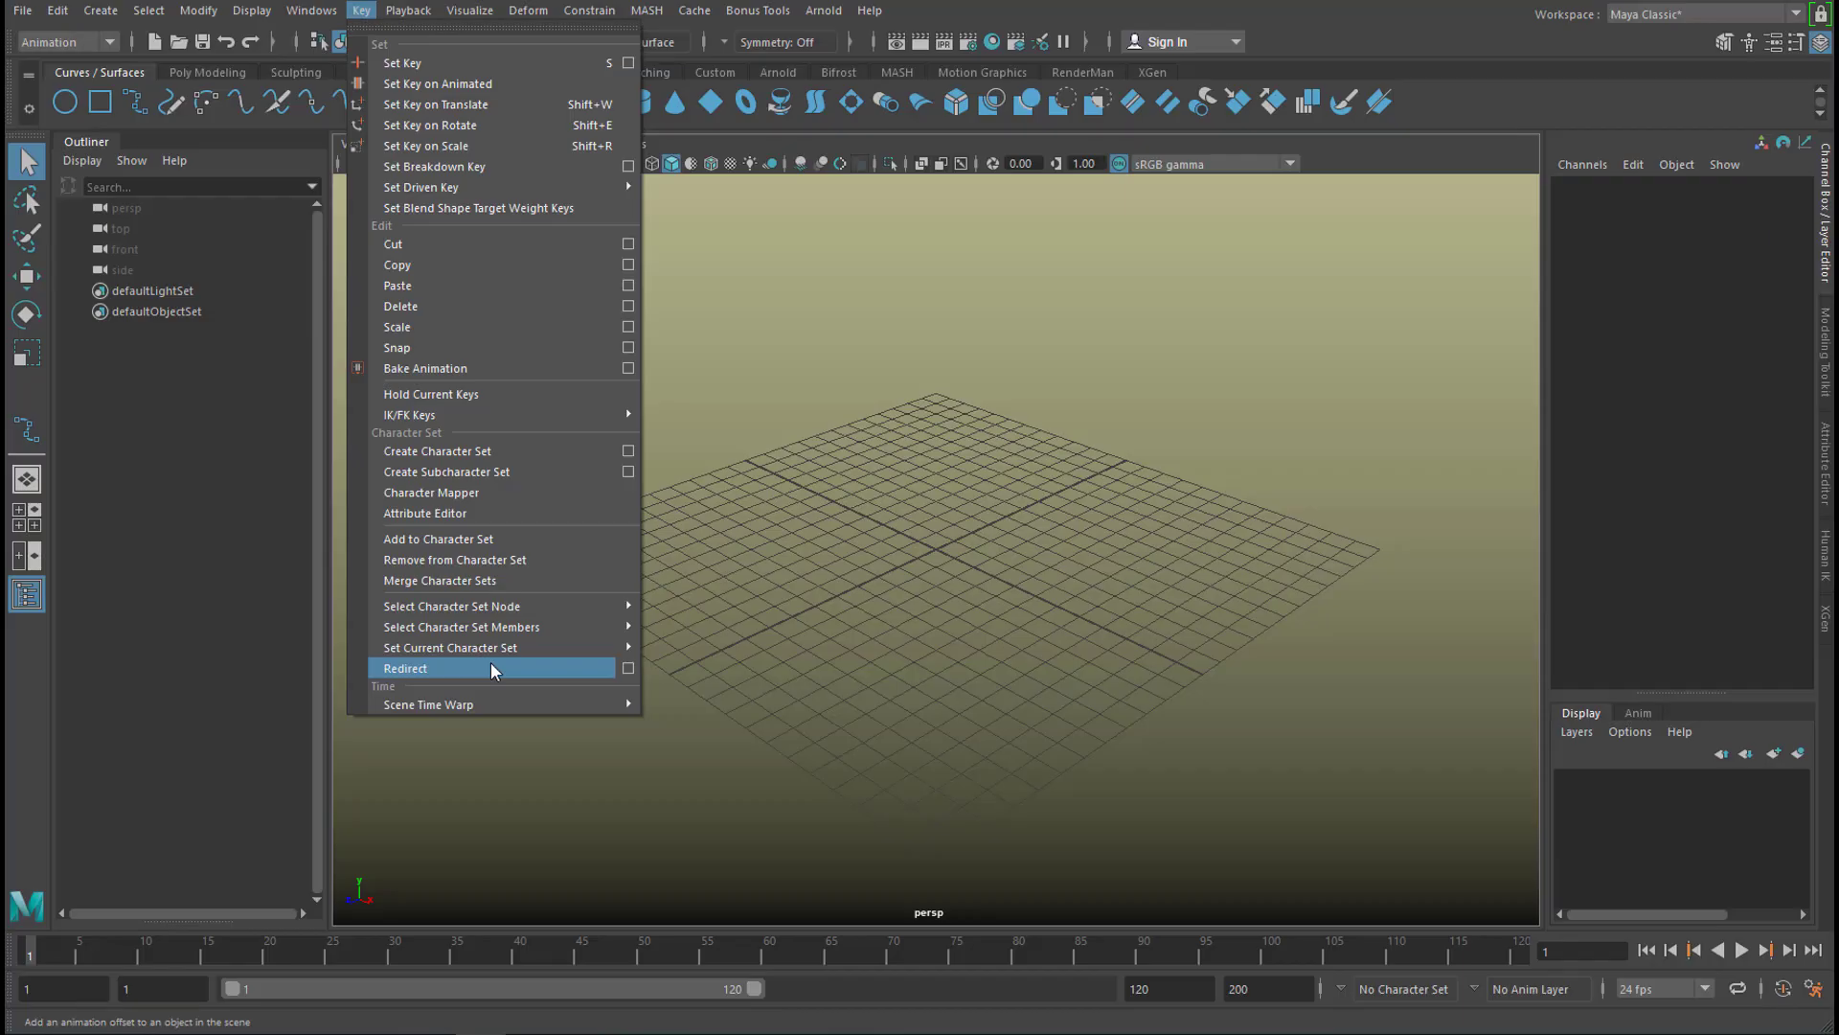
{"action": "left_click", "coordinate": [627, 667]}
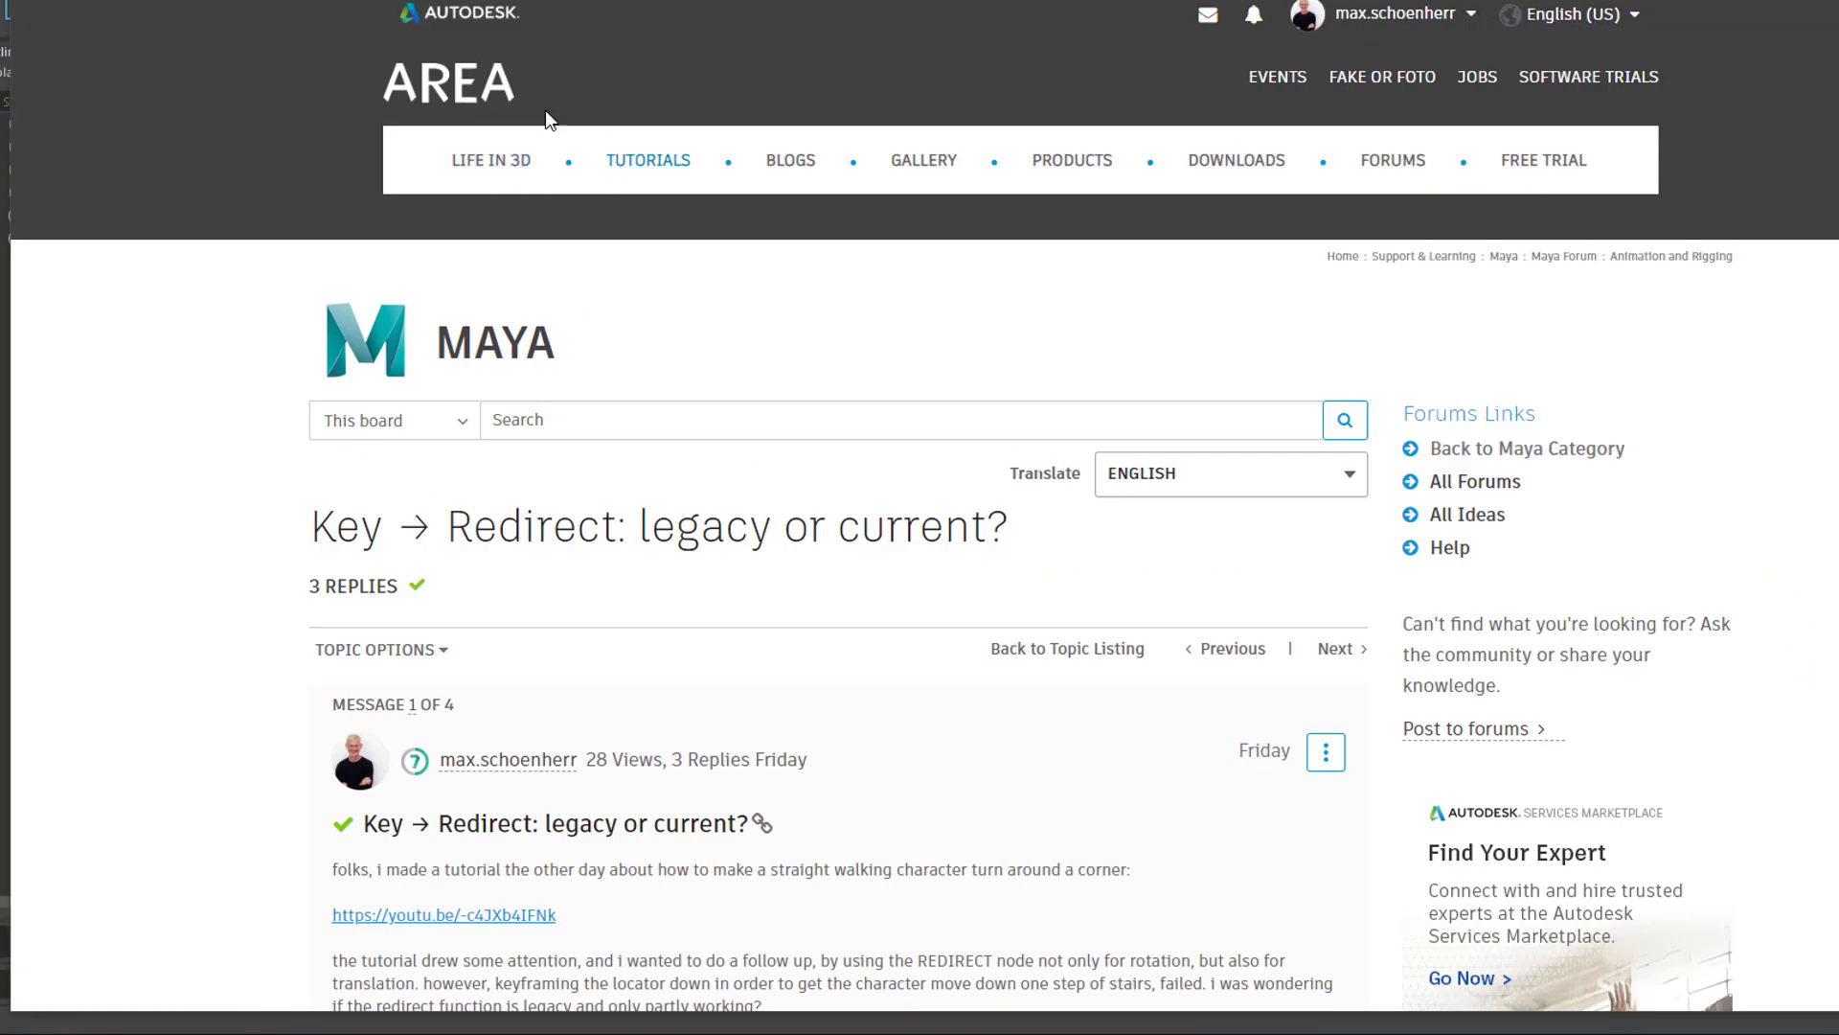
Read down the forum thread to messages 2 and 3 about the cross and curved locators.
{"action": "scroll", "coordinate": [1736, 603], "scroll_direction": "down", "scroll_amount": 6}
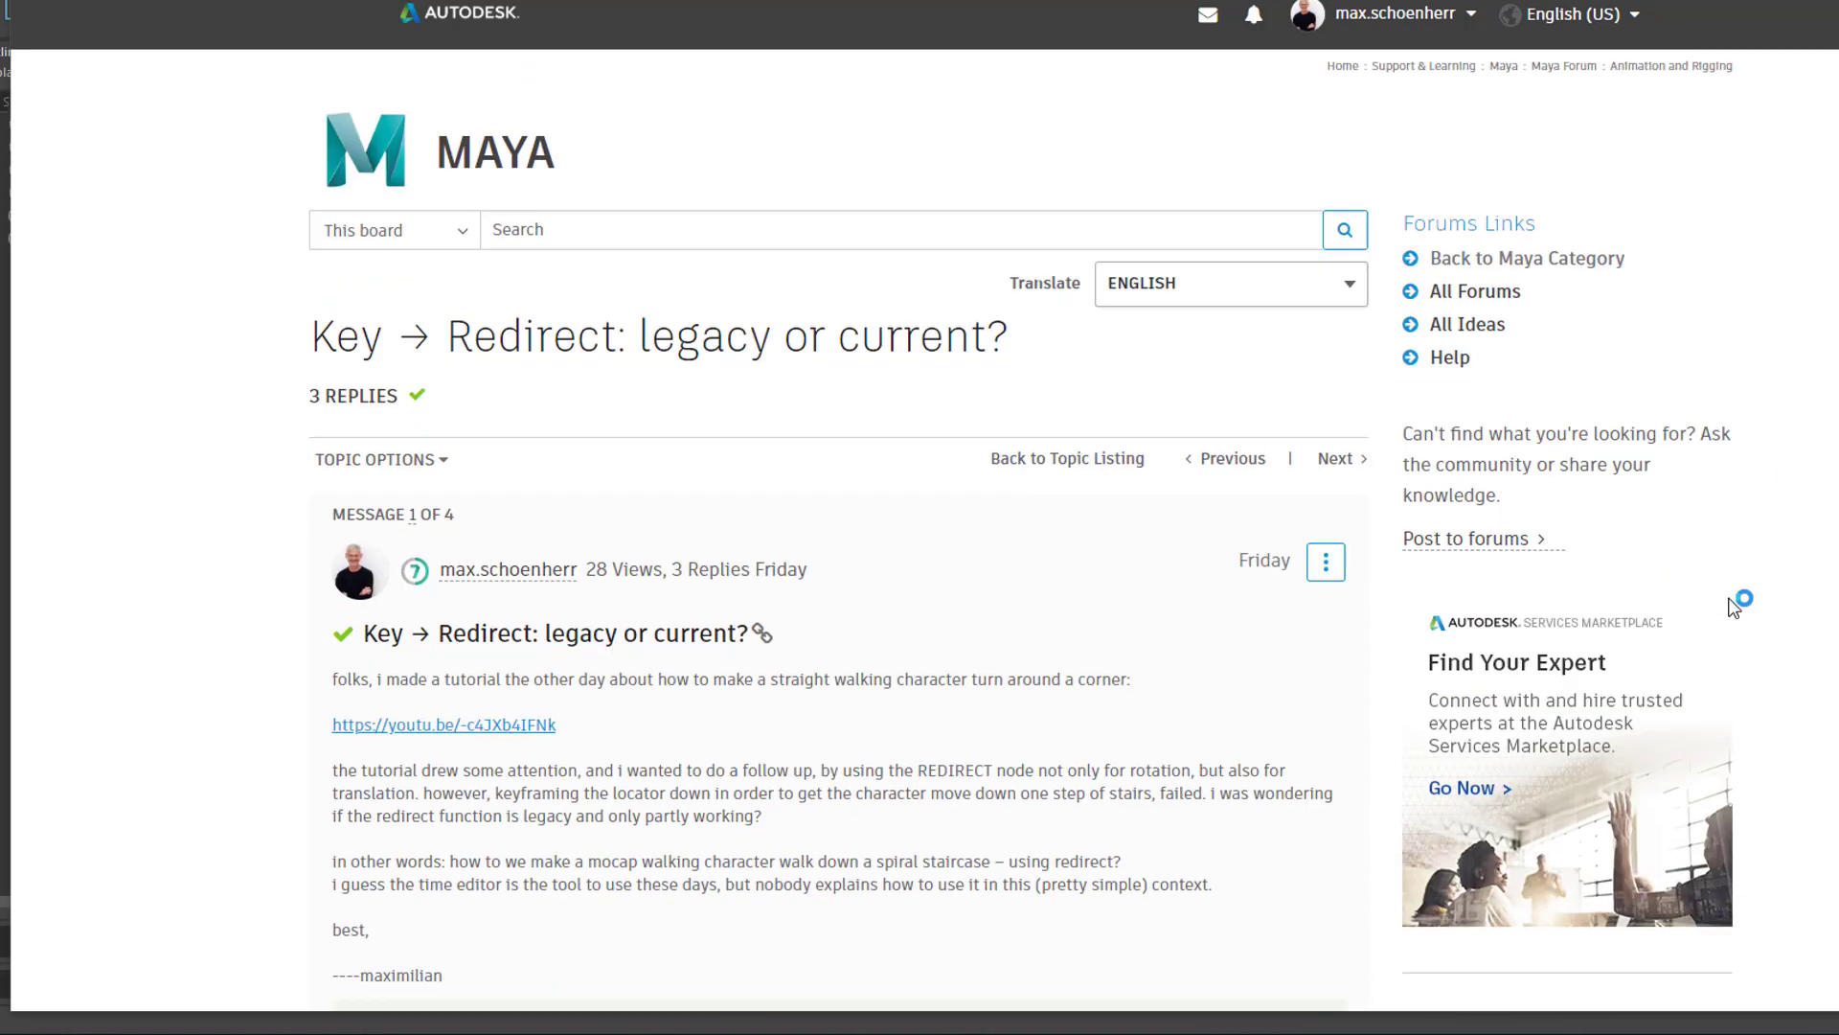
{"action": "scroll", "coordinate": [1815, 650], "scroll_direction": "down", "scroll_amount": 2}
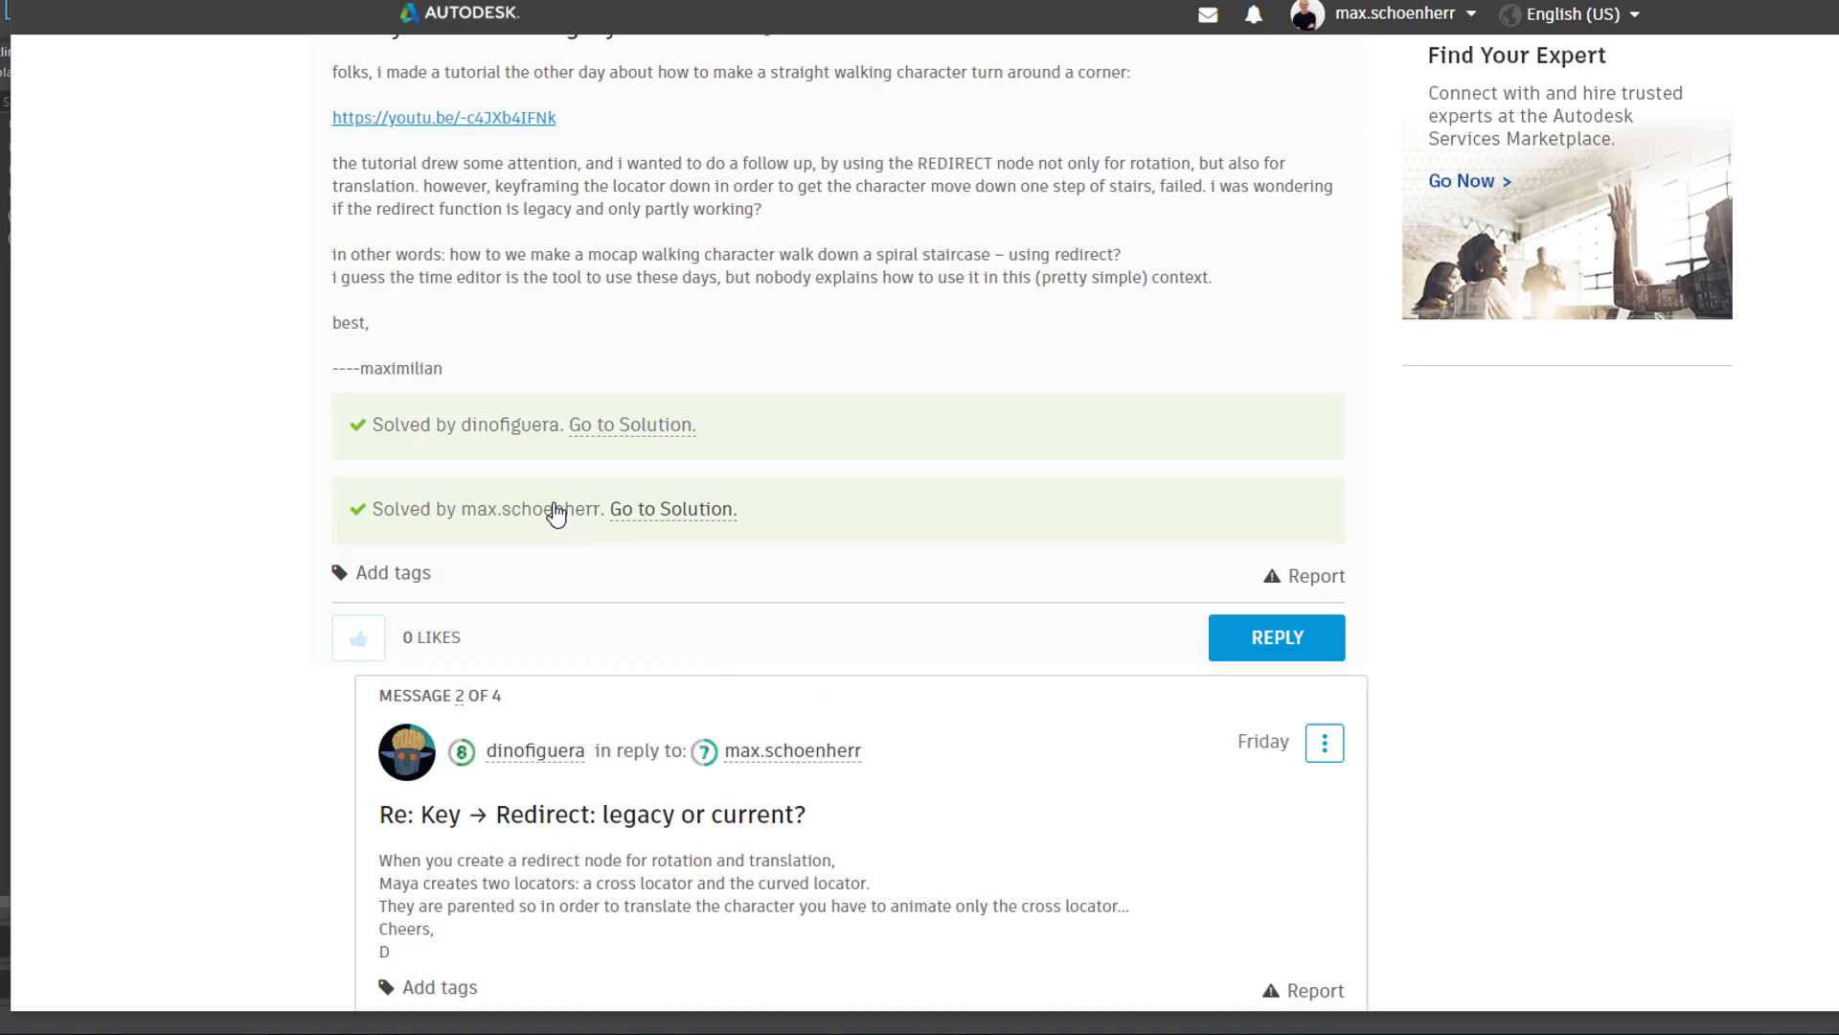
{"action": "left_click", "coordinate": [493, 436]}
{"action": "scroll", "coordinate": [969, 340], "scroll_direction": "down", "scroll_amount": 6}
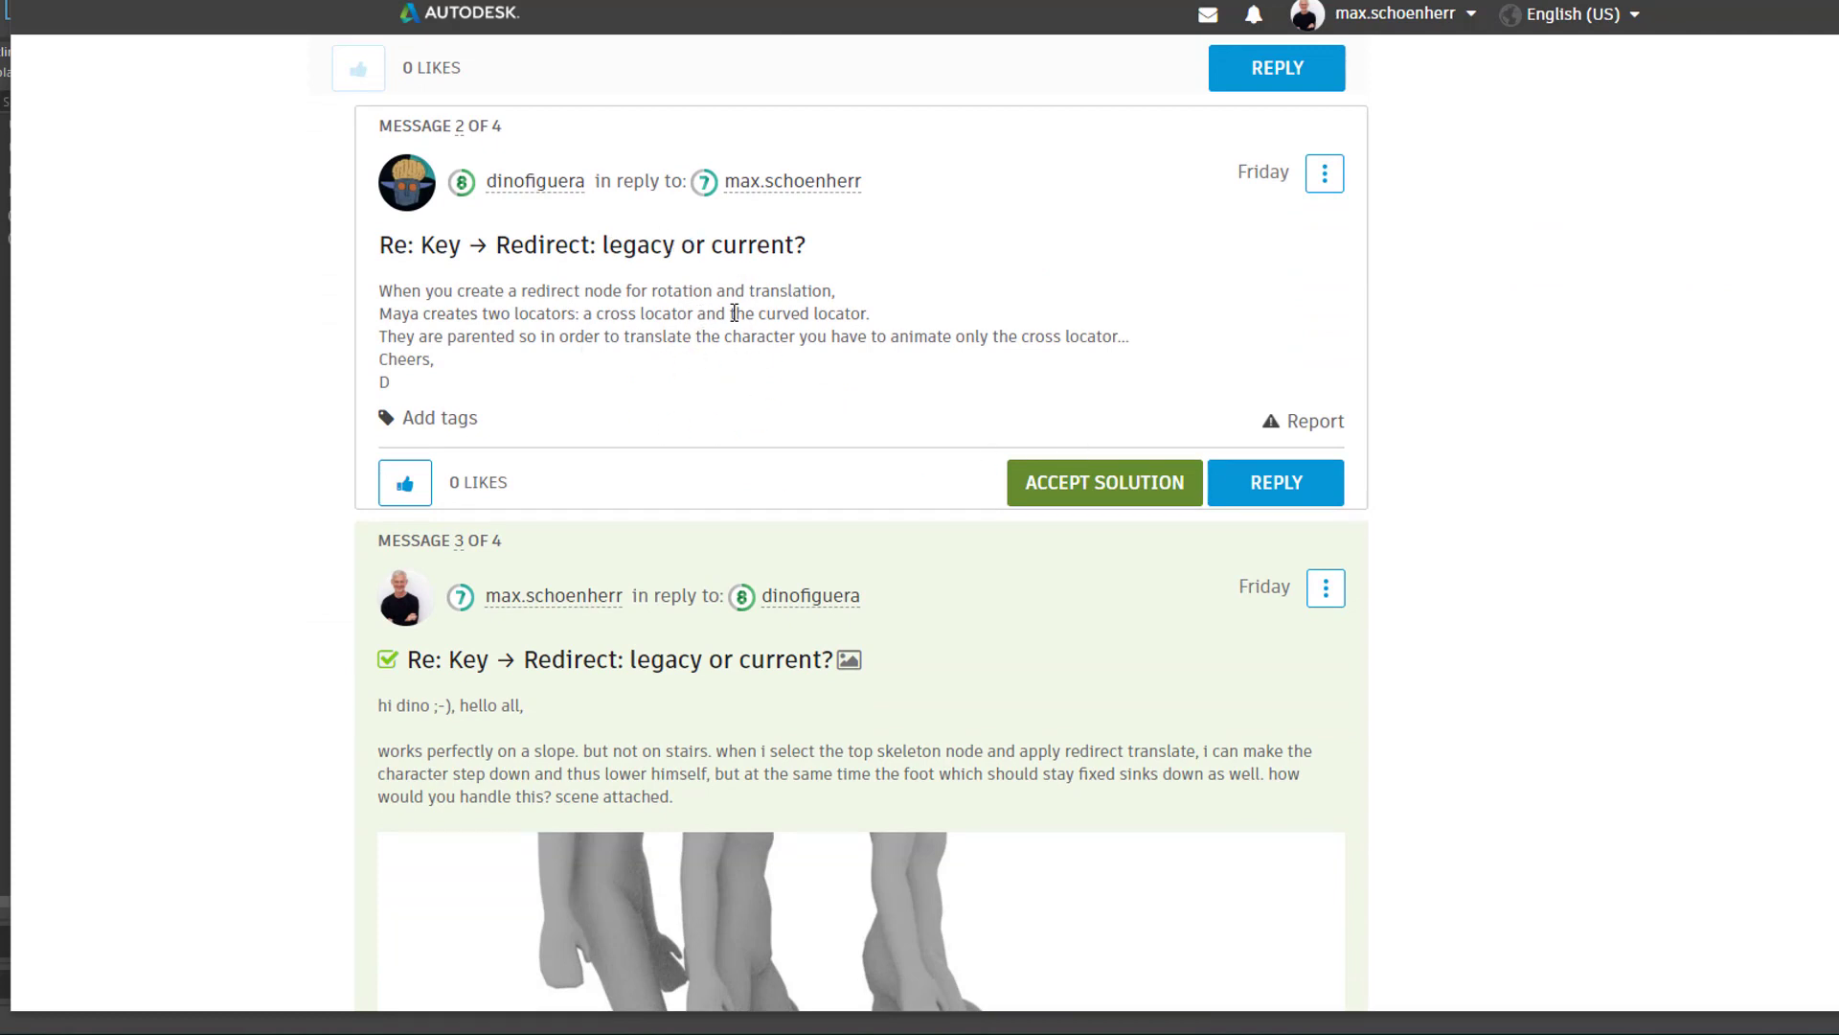
{"action": "scroll", "coordinate": [1446, 473], "scroll_direction": "down", "scroll_amount": 6}
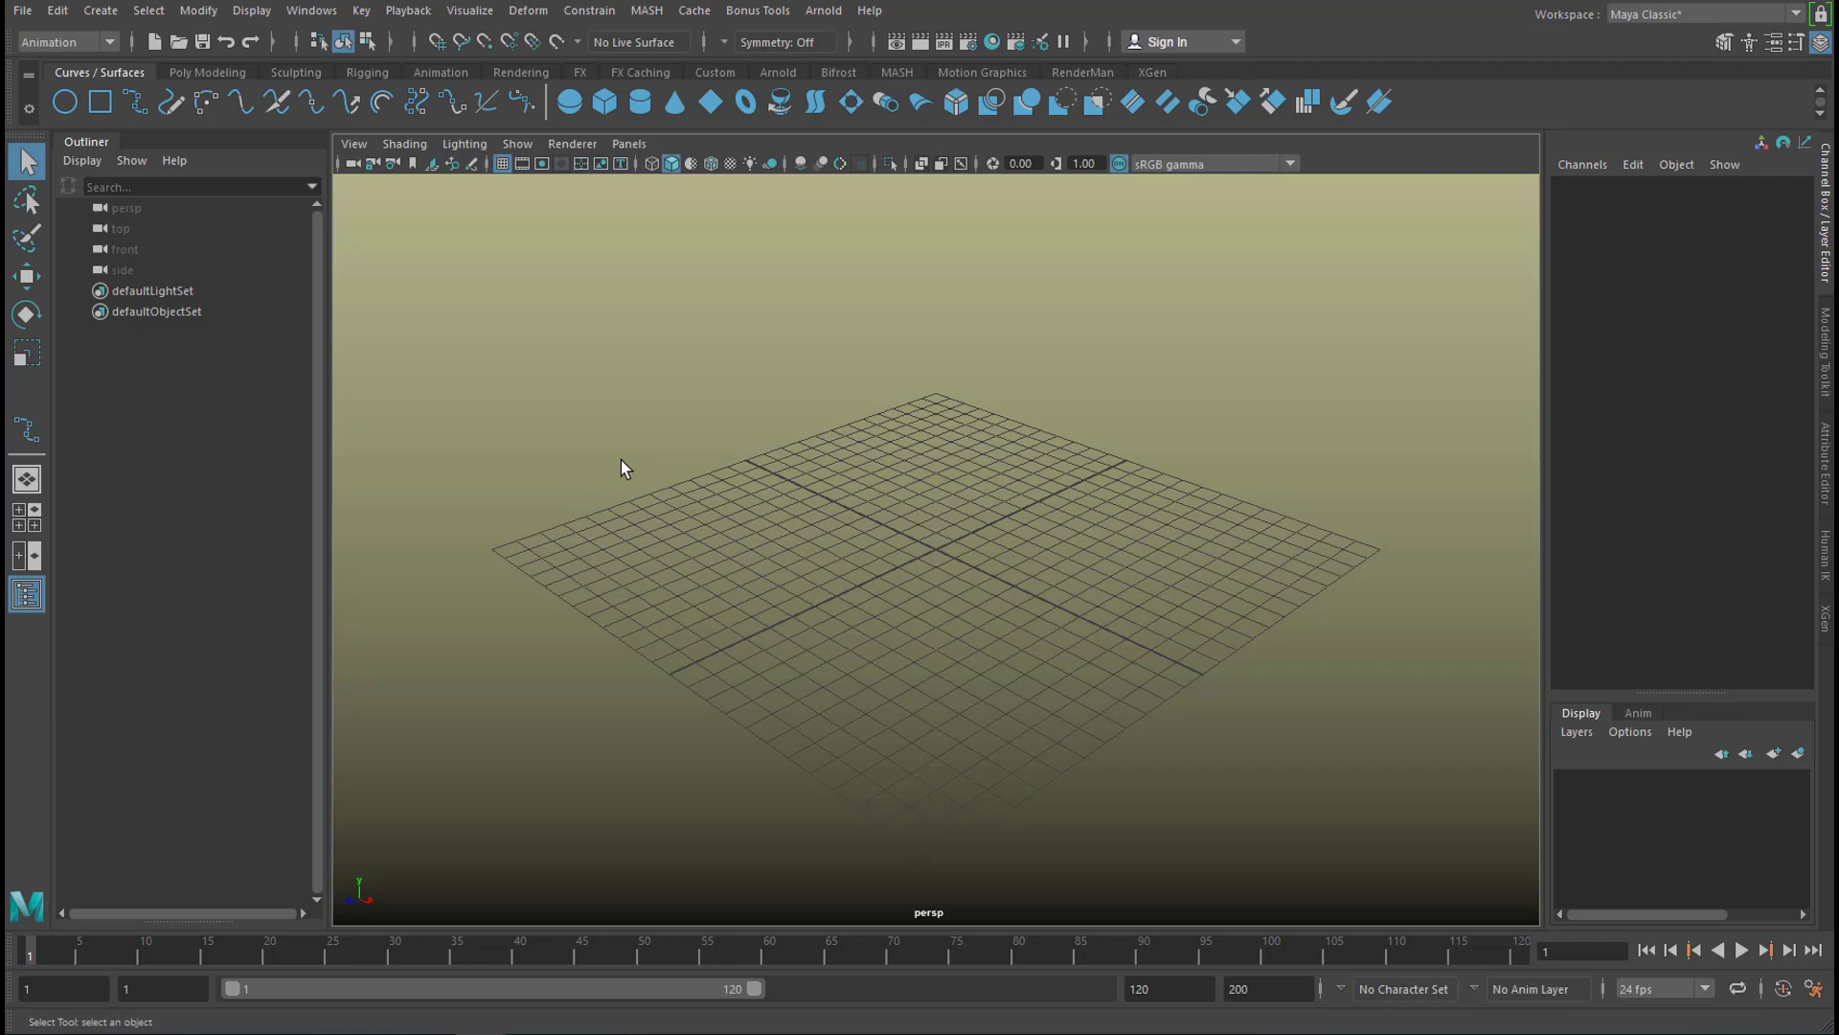
In Preferences > Settings, change the Linear working unit from centimeter to meter.
{"action": "left_click", "coordinate": [312, 11]}
{"action": "mouse_move", "coordinate": [382, 151]}
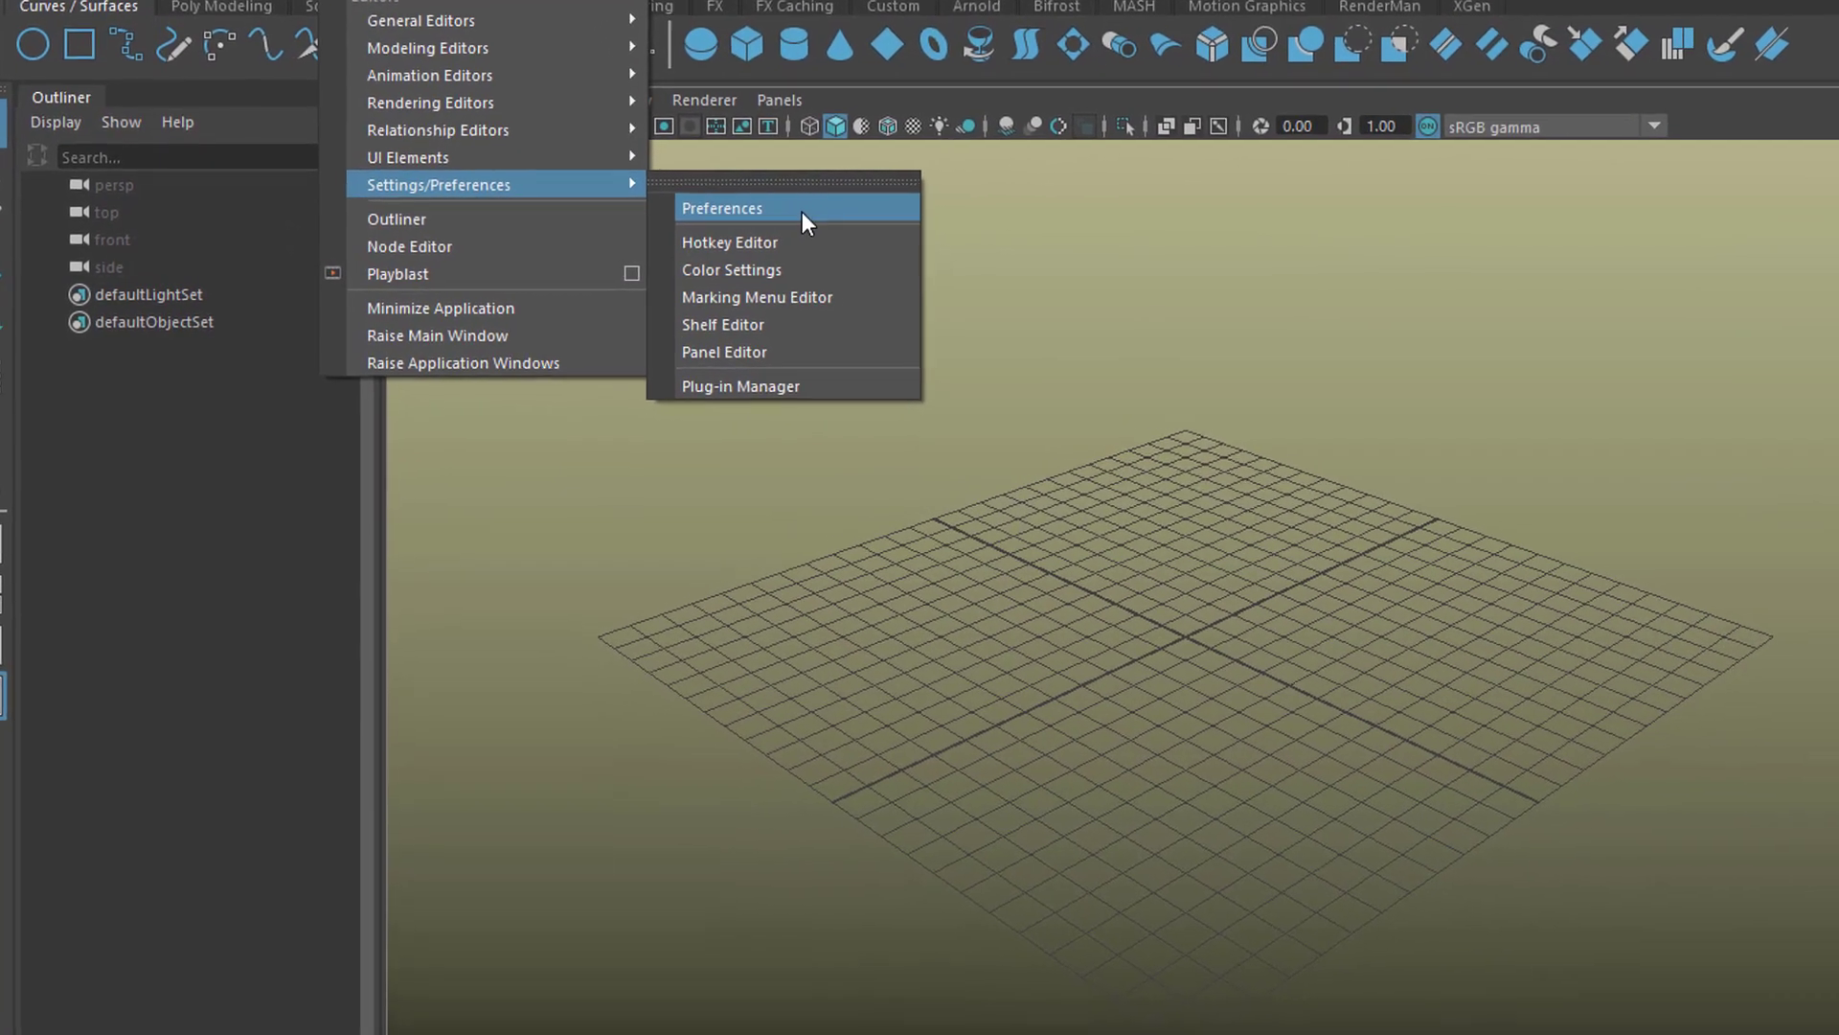
{"action": "left_click", "coordinate": [801, 210]}
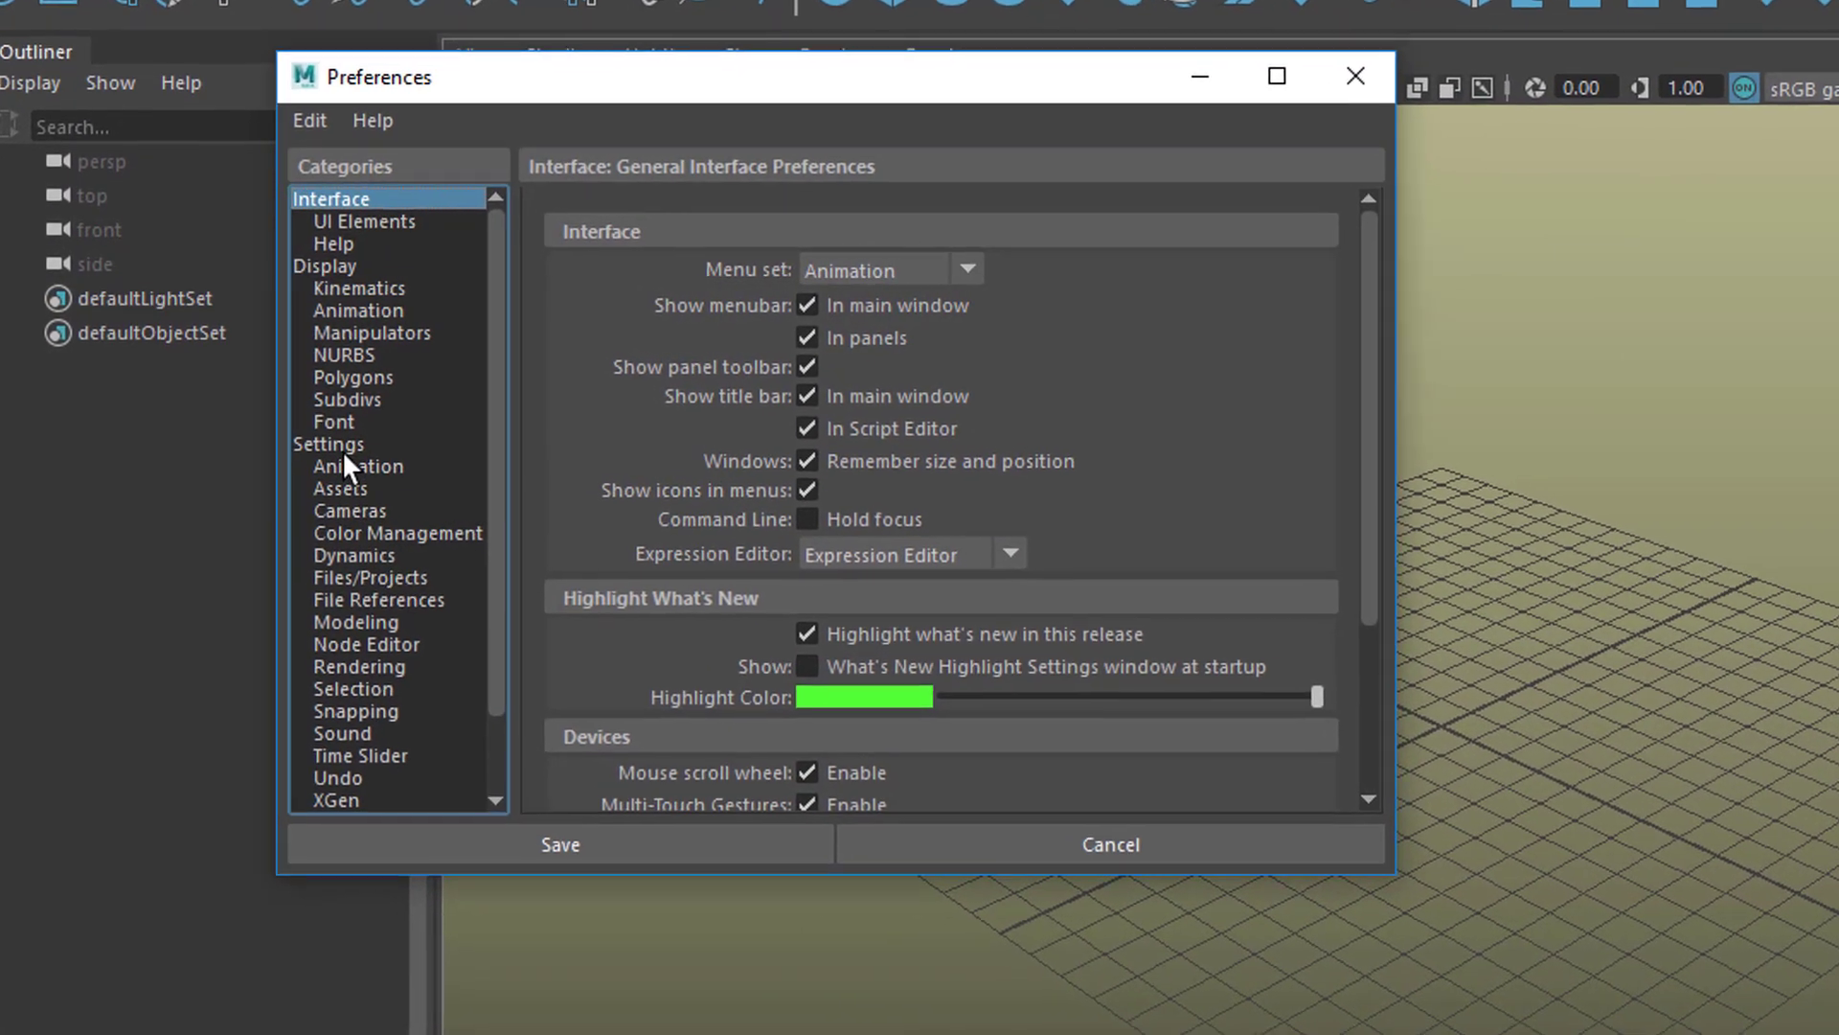
{"action": "left_click", "coordinate": [347, 465]}
{"action": "left_click", "coordinate": [347, 446]}
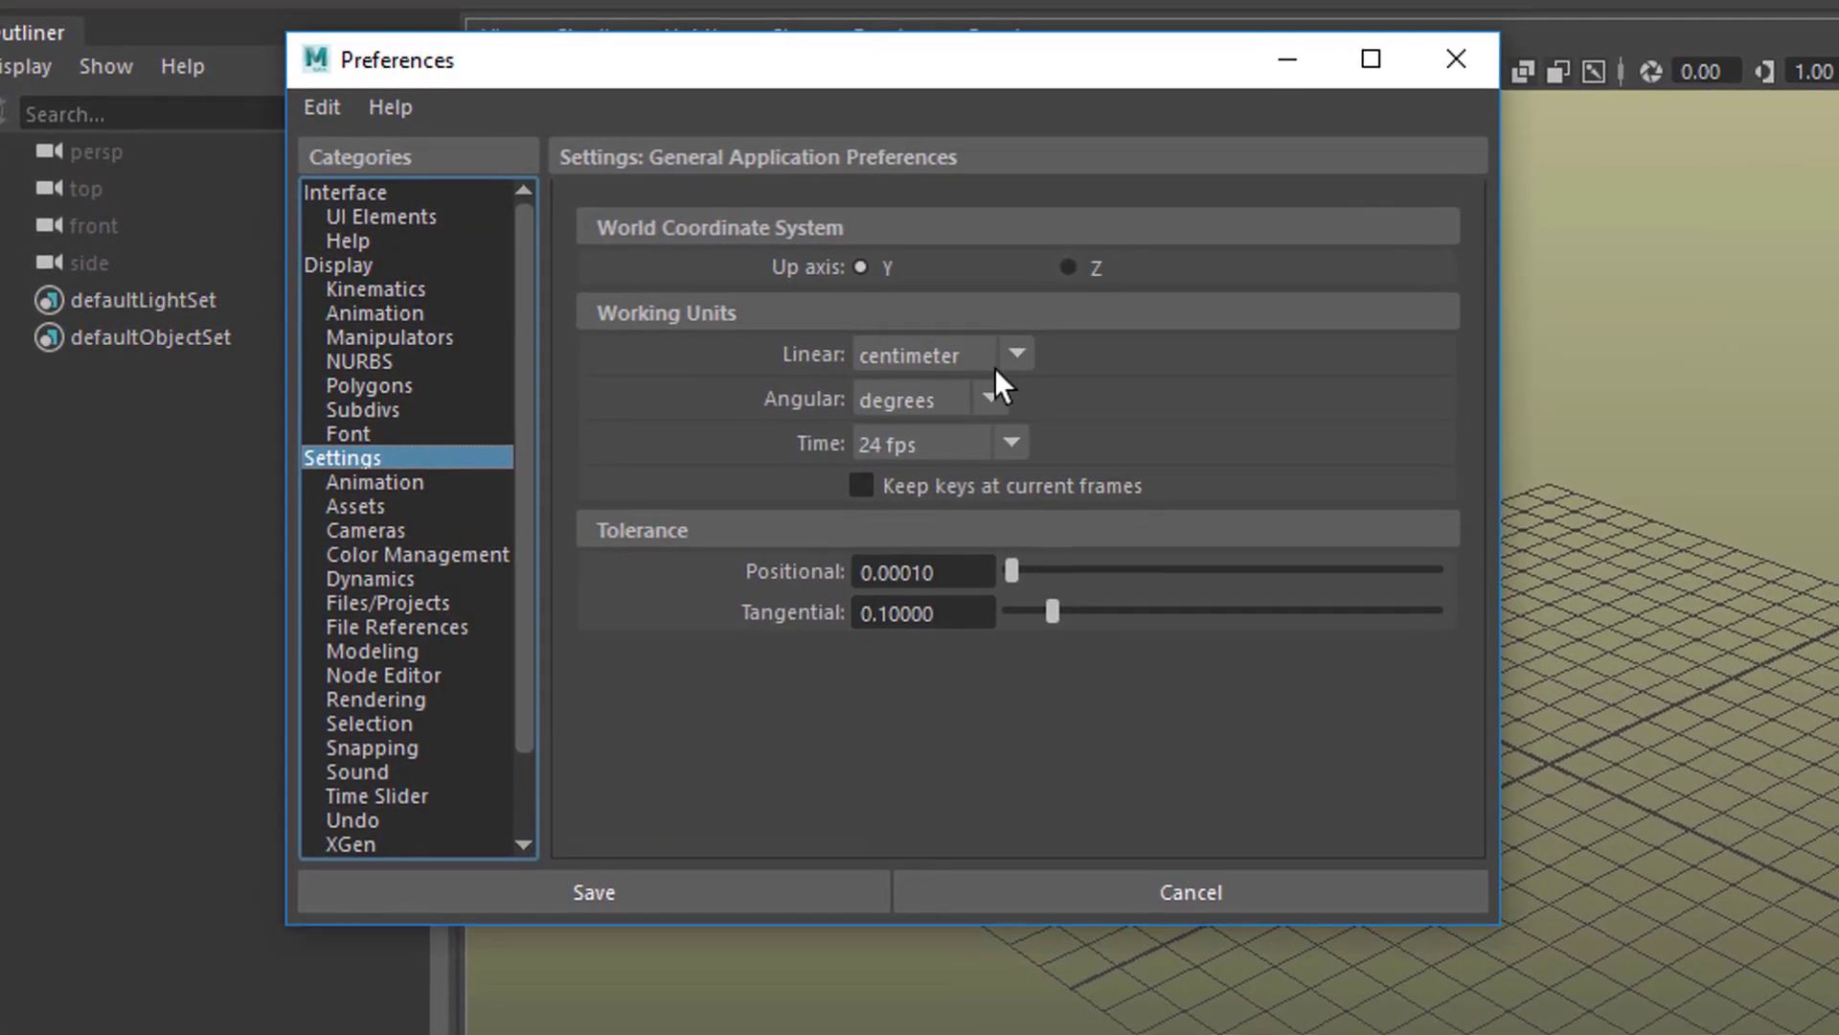
{"action": "left_click", "coordinate": [1017, 355]}
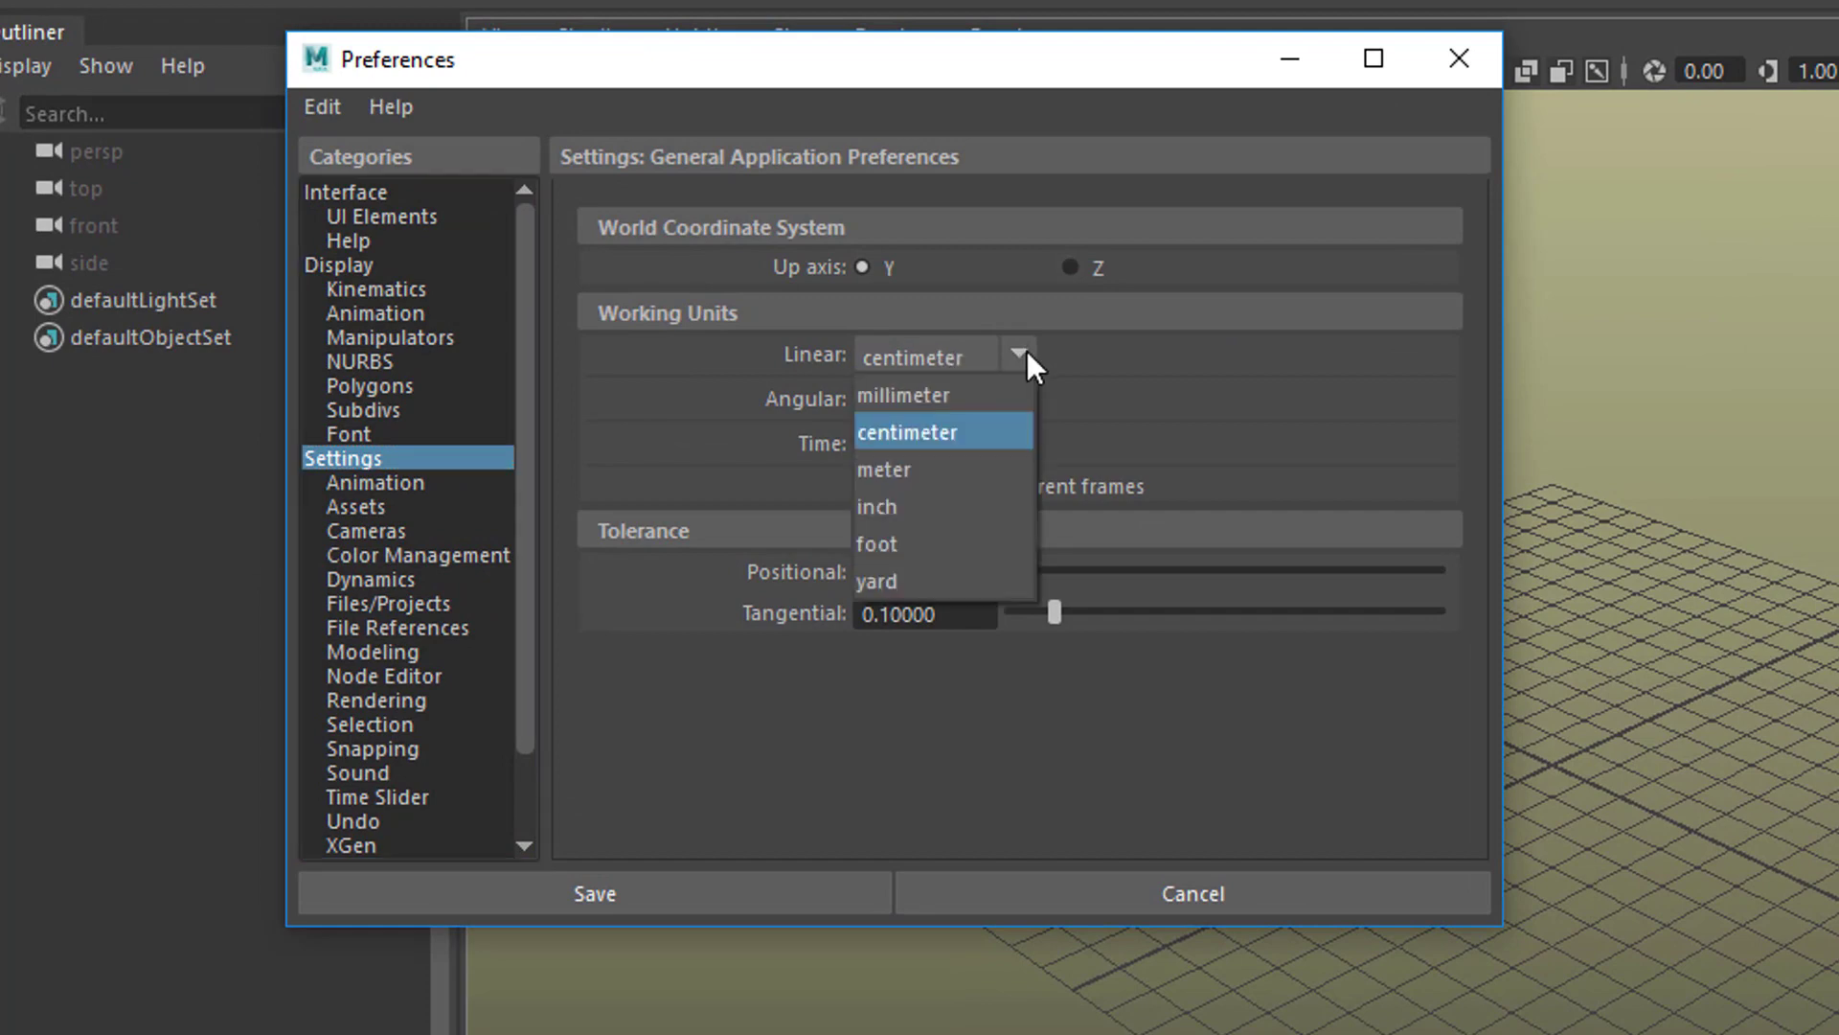
{"action": "left_click", "coordinate": [959, 467]}
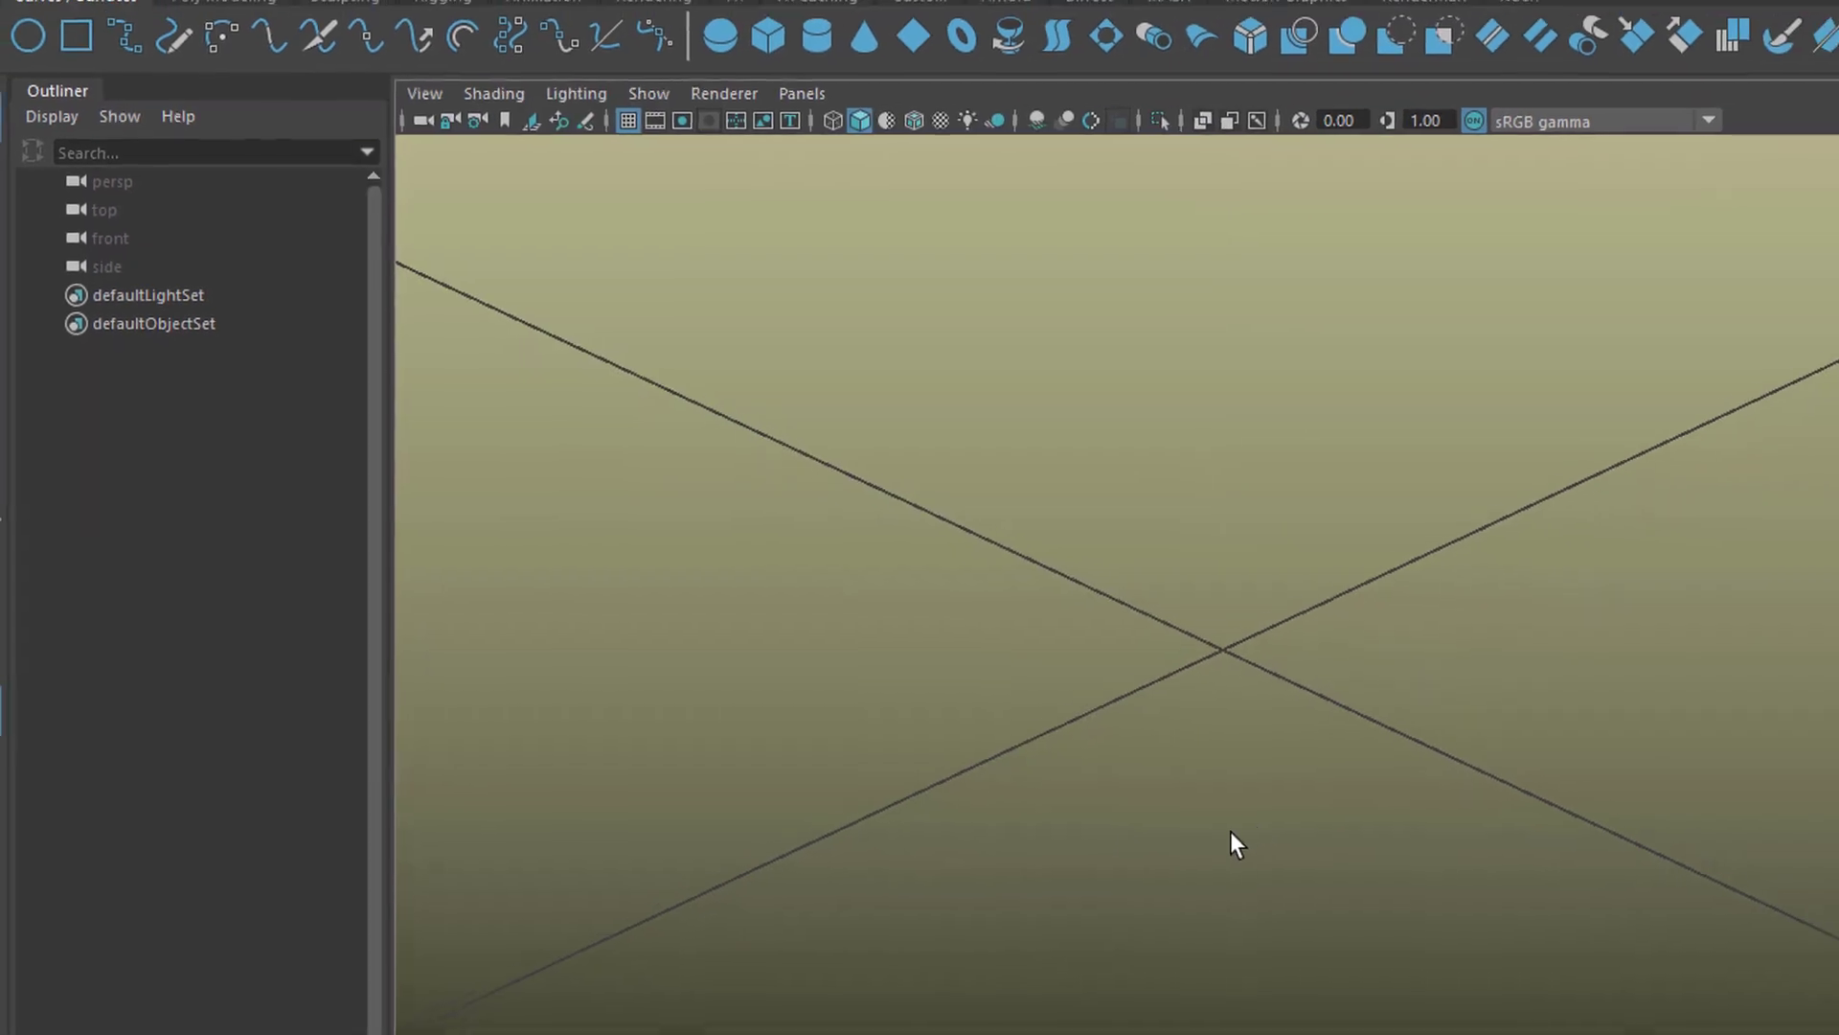
{"action": "scroll", "coordinate": [1079, 651], "scroll_direction": "down", "scroll_amount": 10}
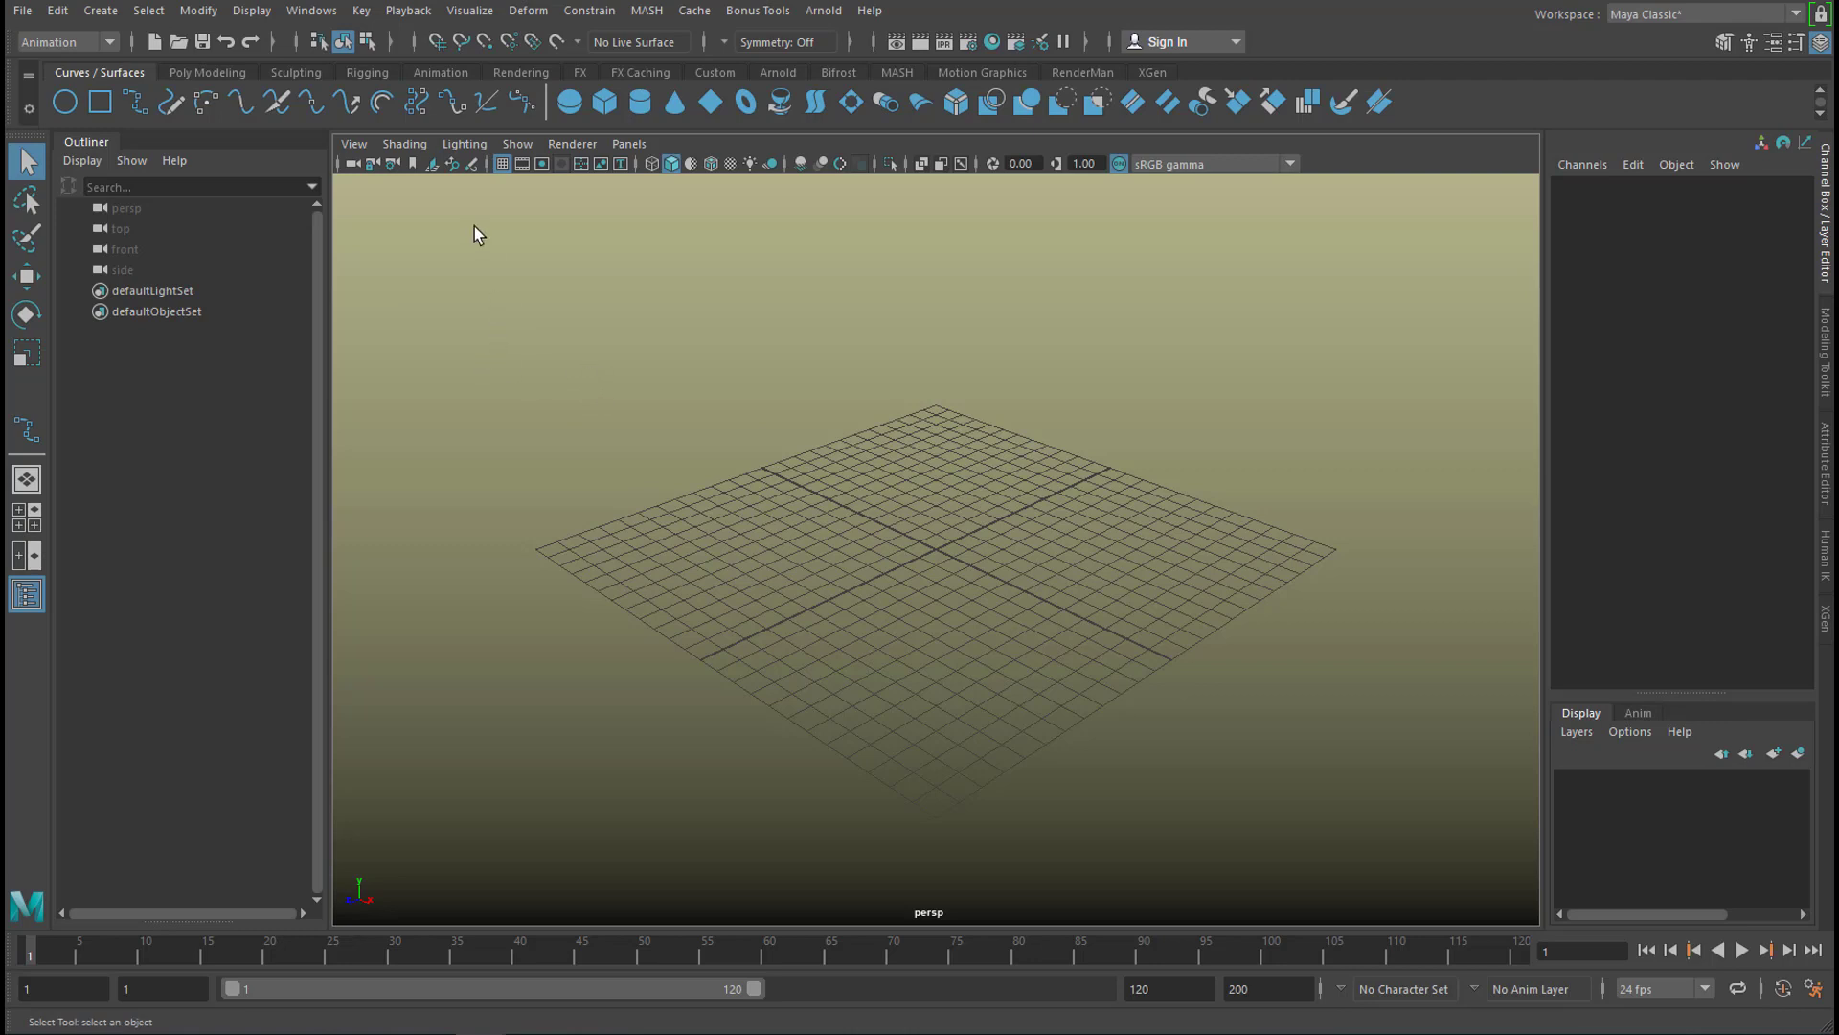
Open walk1.ma from the Content Browser's Examples > Animation > Motion Capture folder.
{"action": "left_click", "coordinate": [327, 17]}
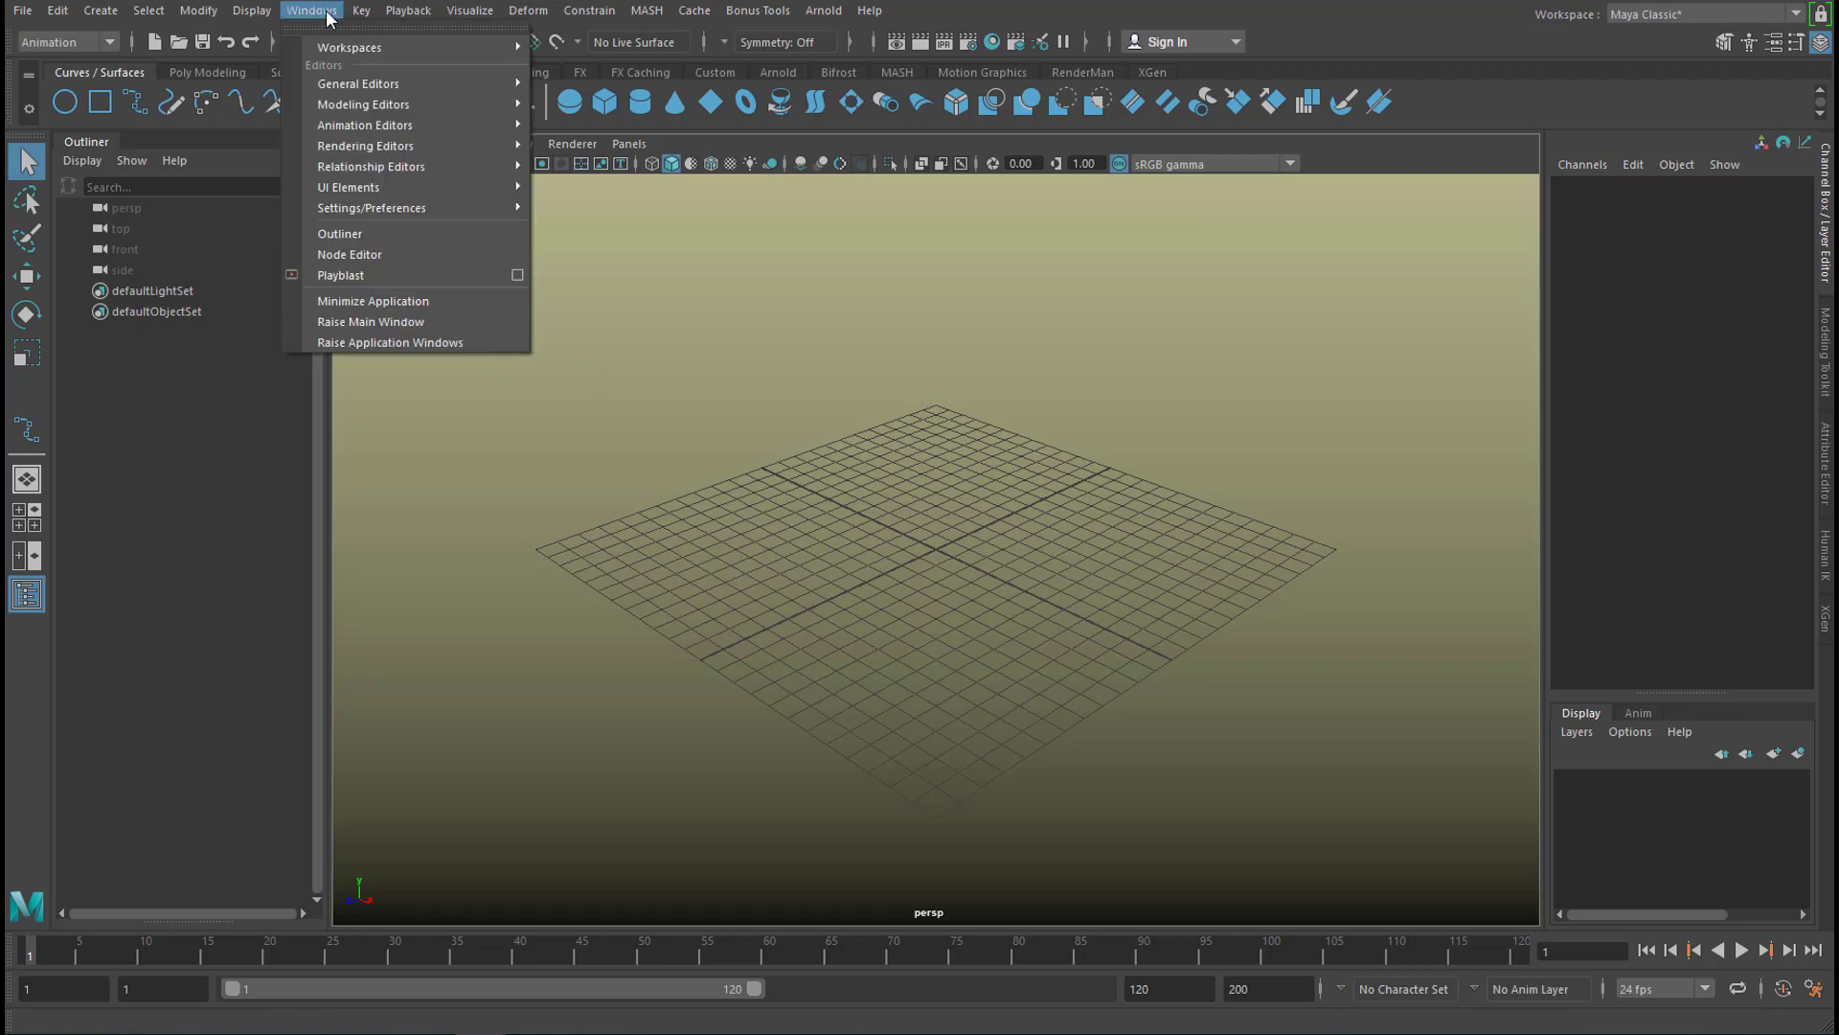
{"action": "mouse_move", "coordinate": [388, 85]}
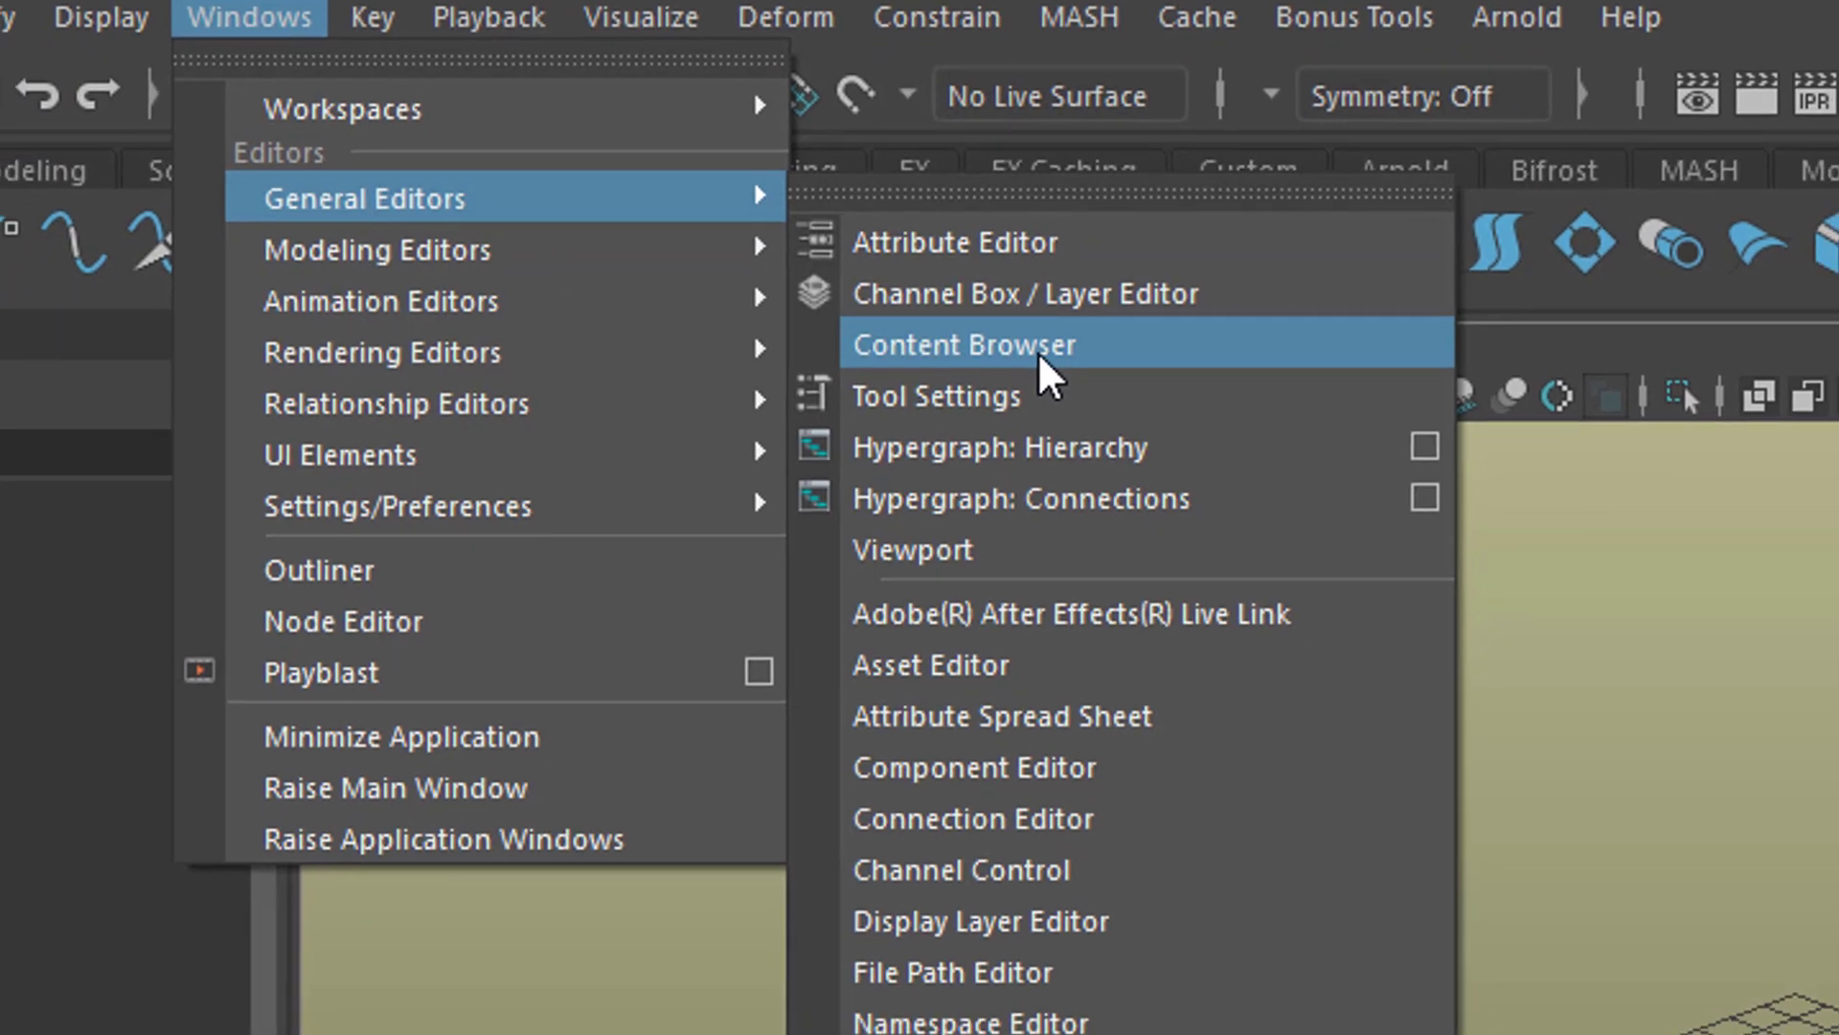
{"action": "left_click", "coordinate": [1053, 451]}
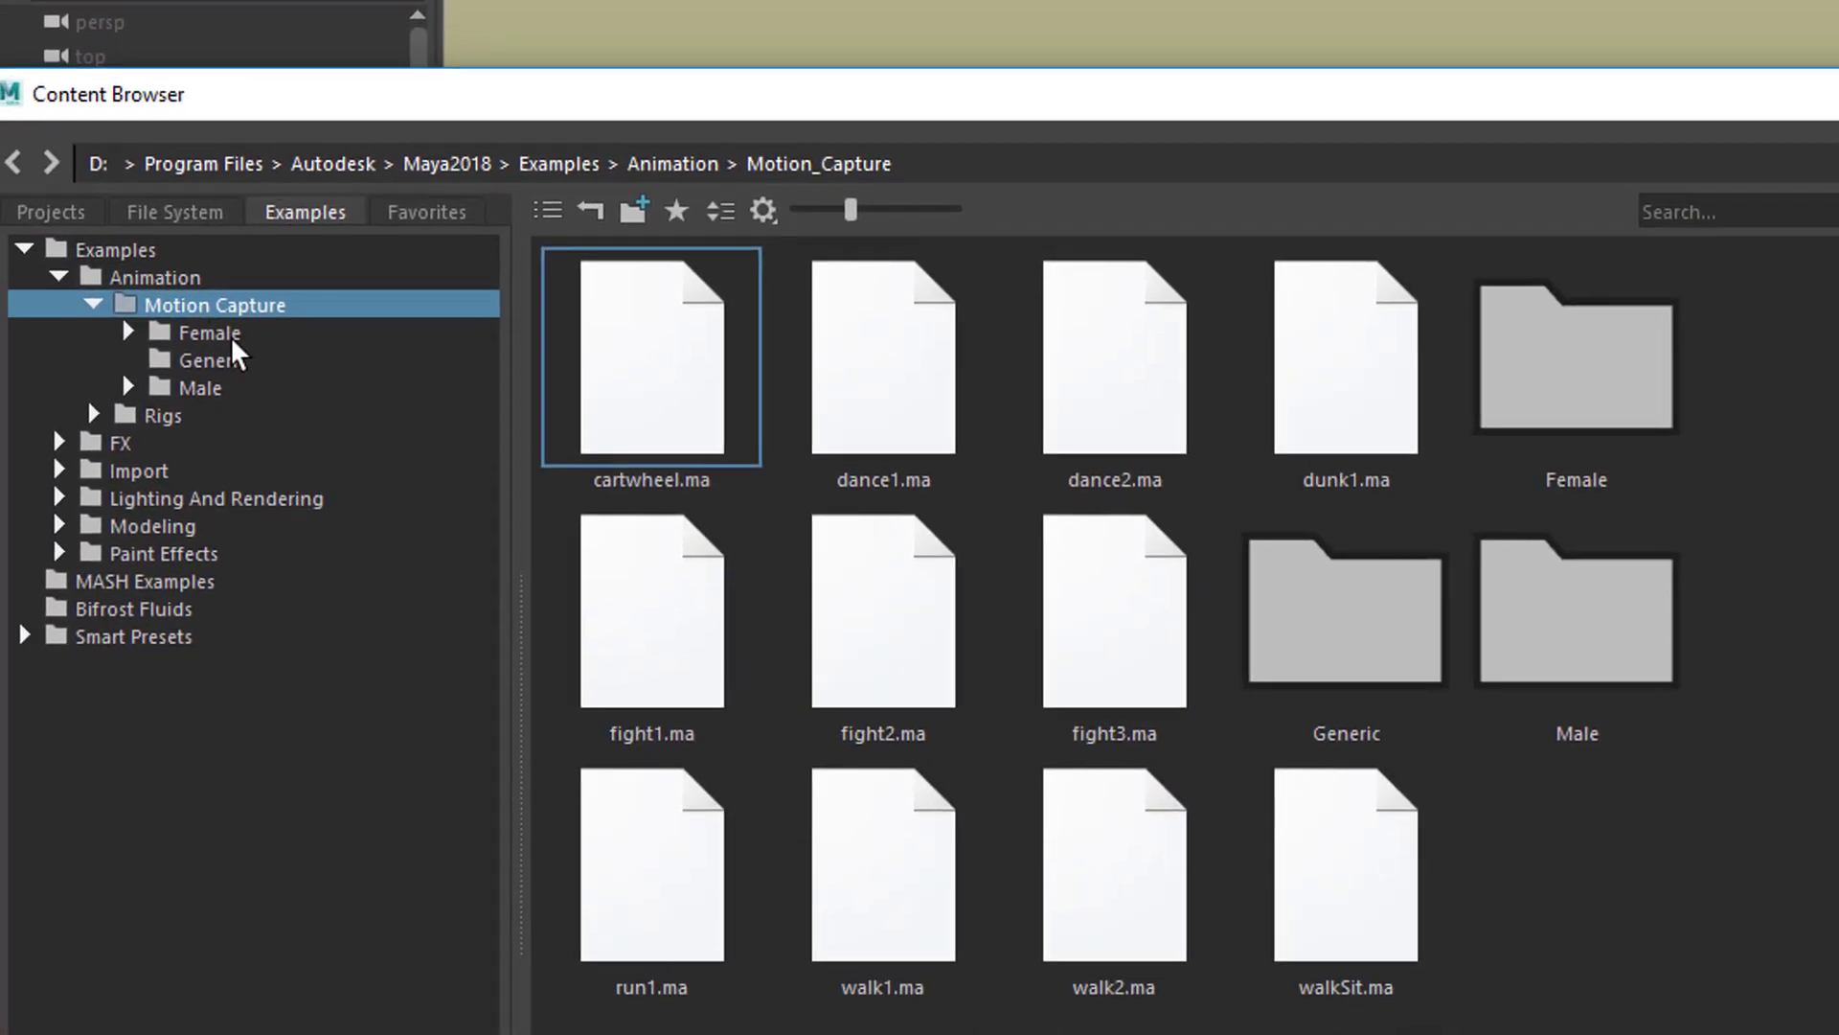
{"action": "double_click", "coordinate": [102, 673]}
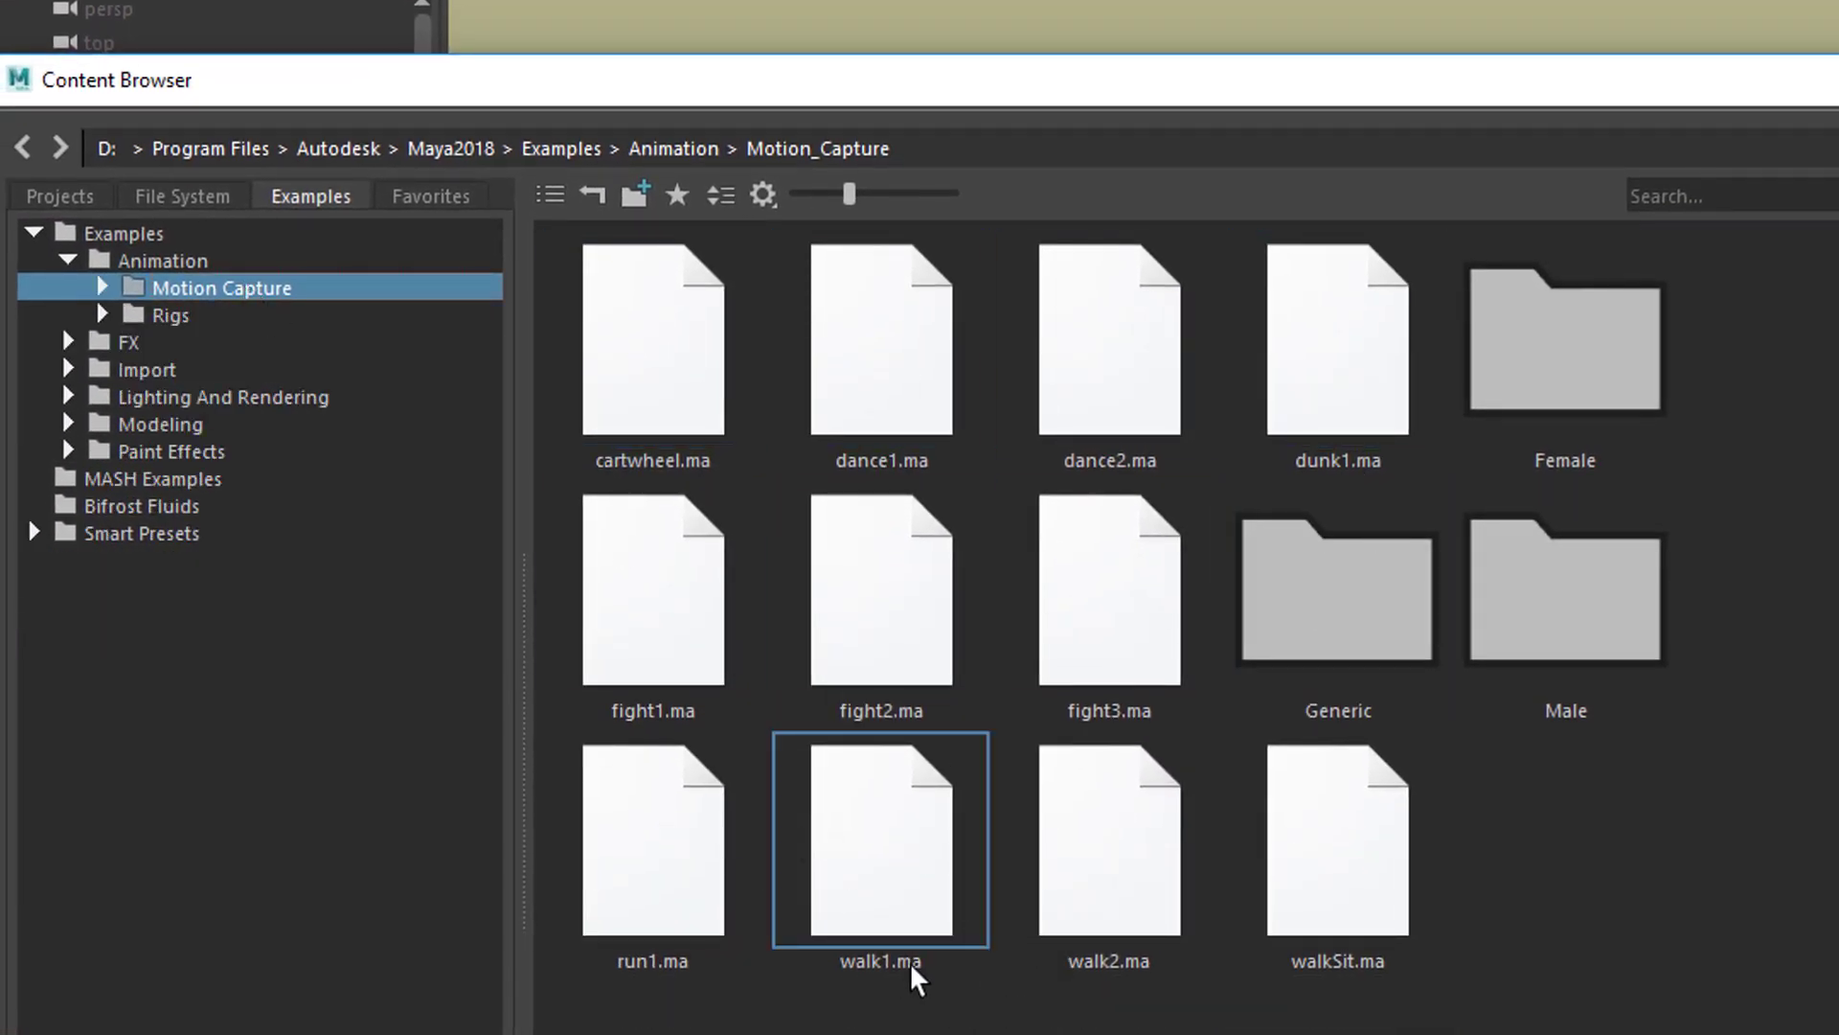
{"action": "double_click", "coordinate": [900, 881]}
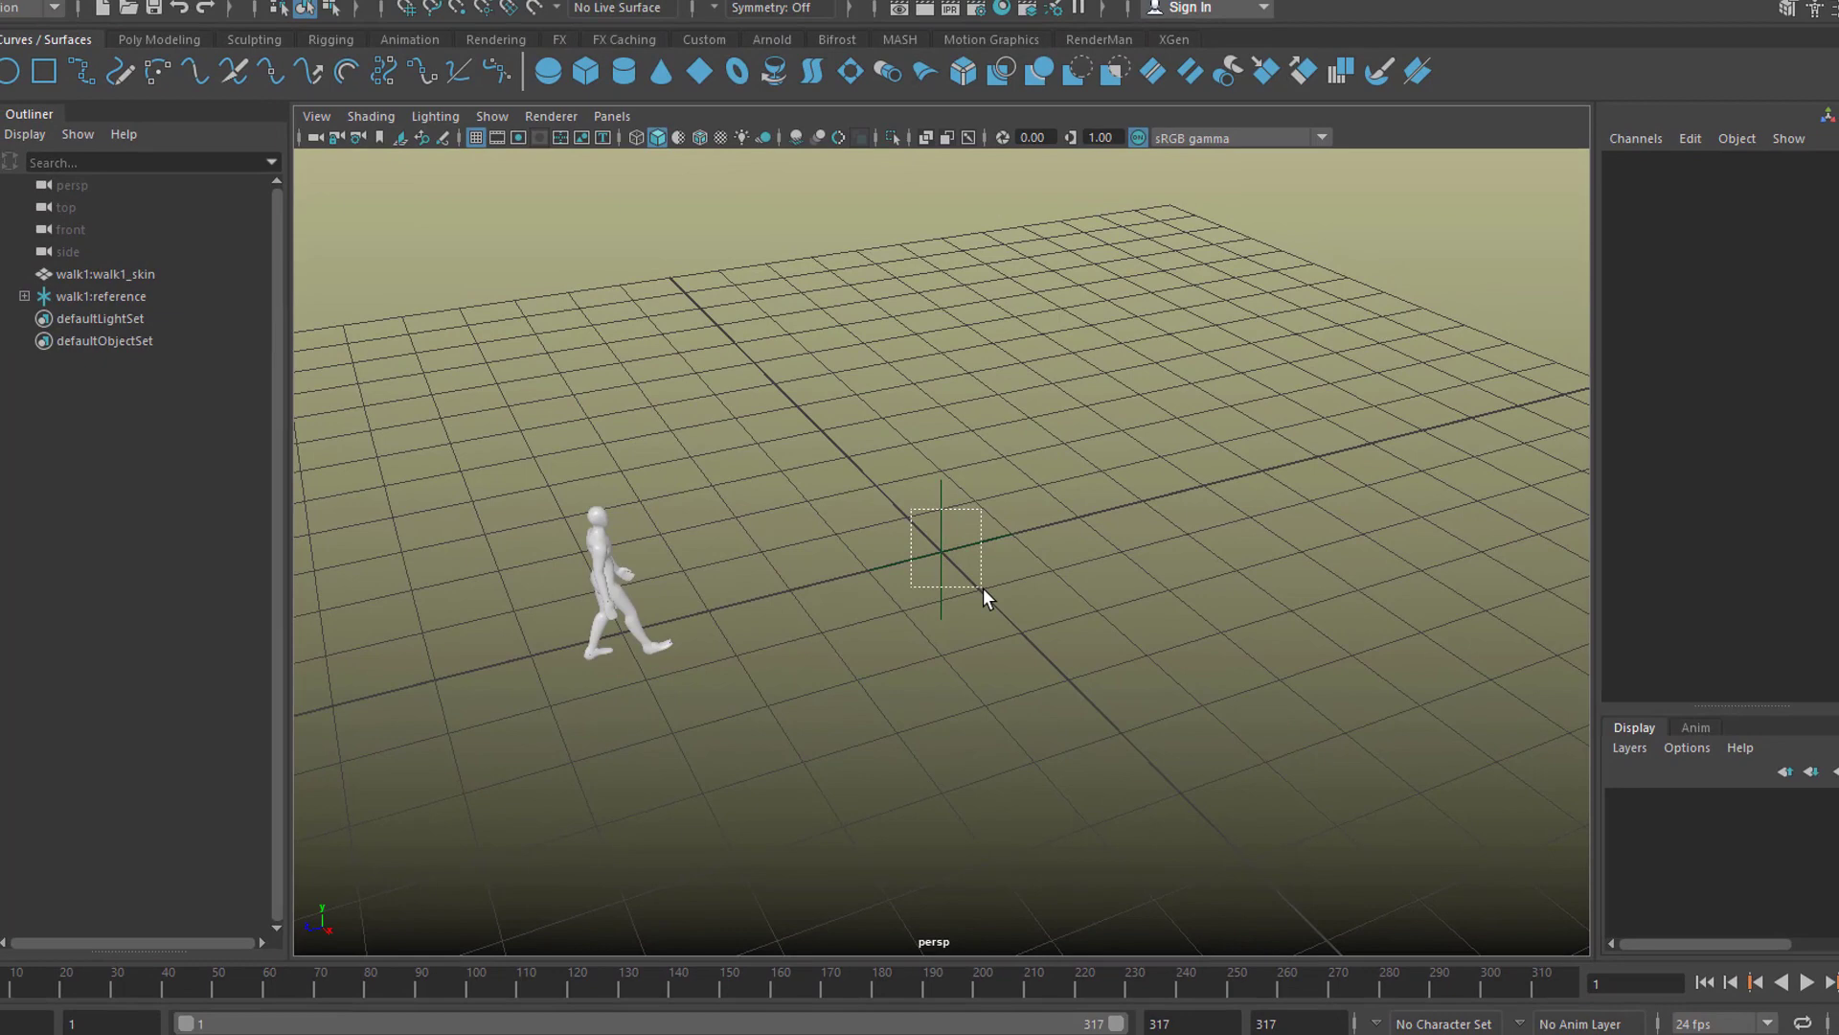
{"action": "left_click", "coordinate": [977, 594]}
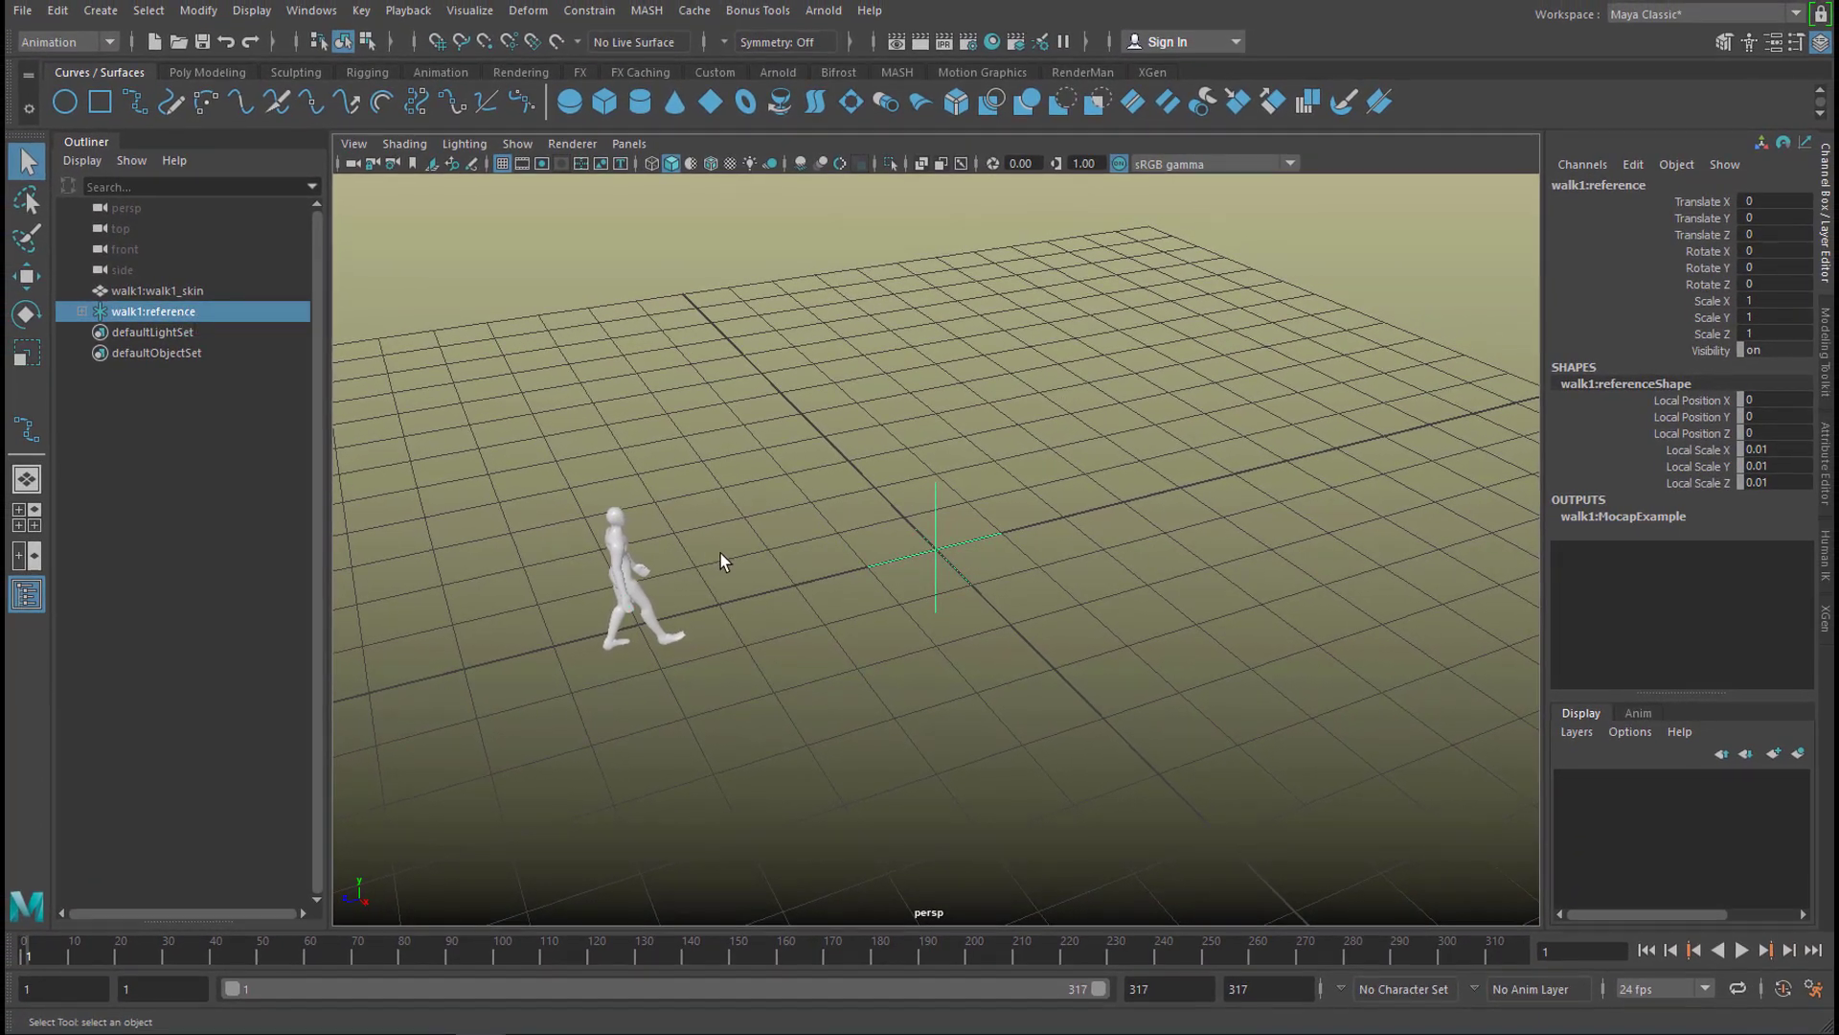
{"action": "key", "text": "w"}
{"action": "left_click_drag", "start_coordinate": [936, 461], "coordinate": [970, 307]}
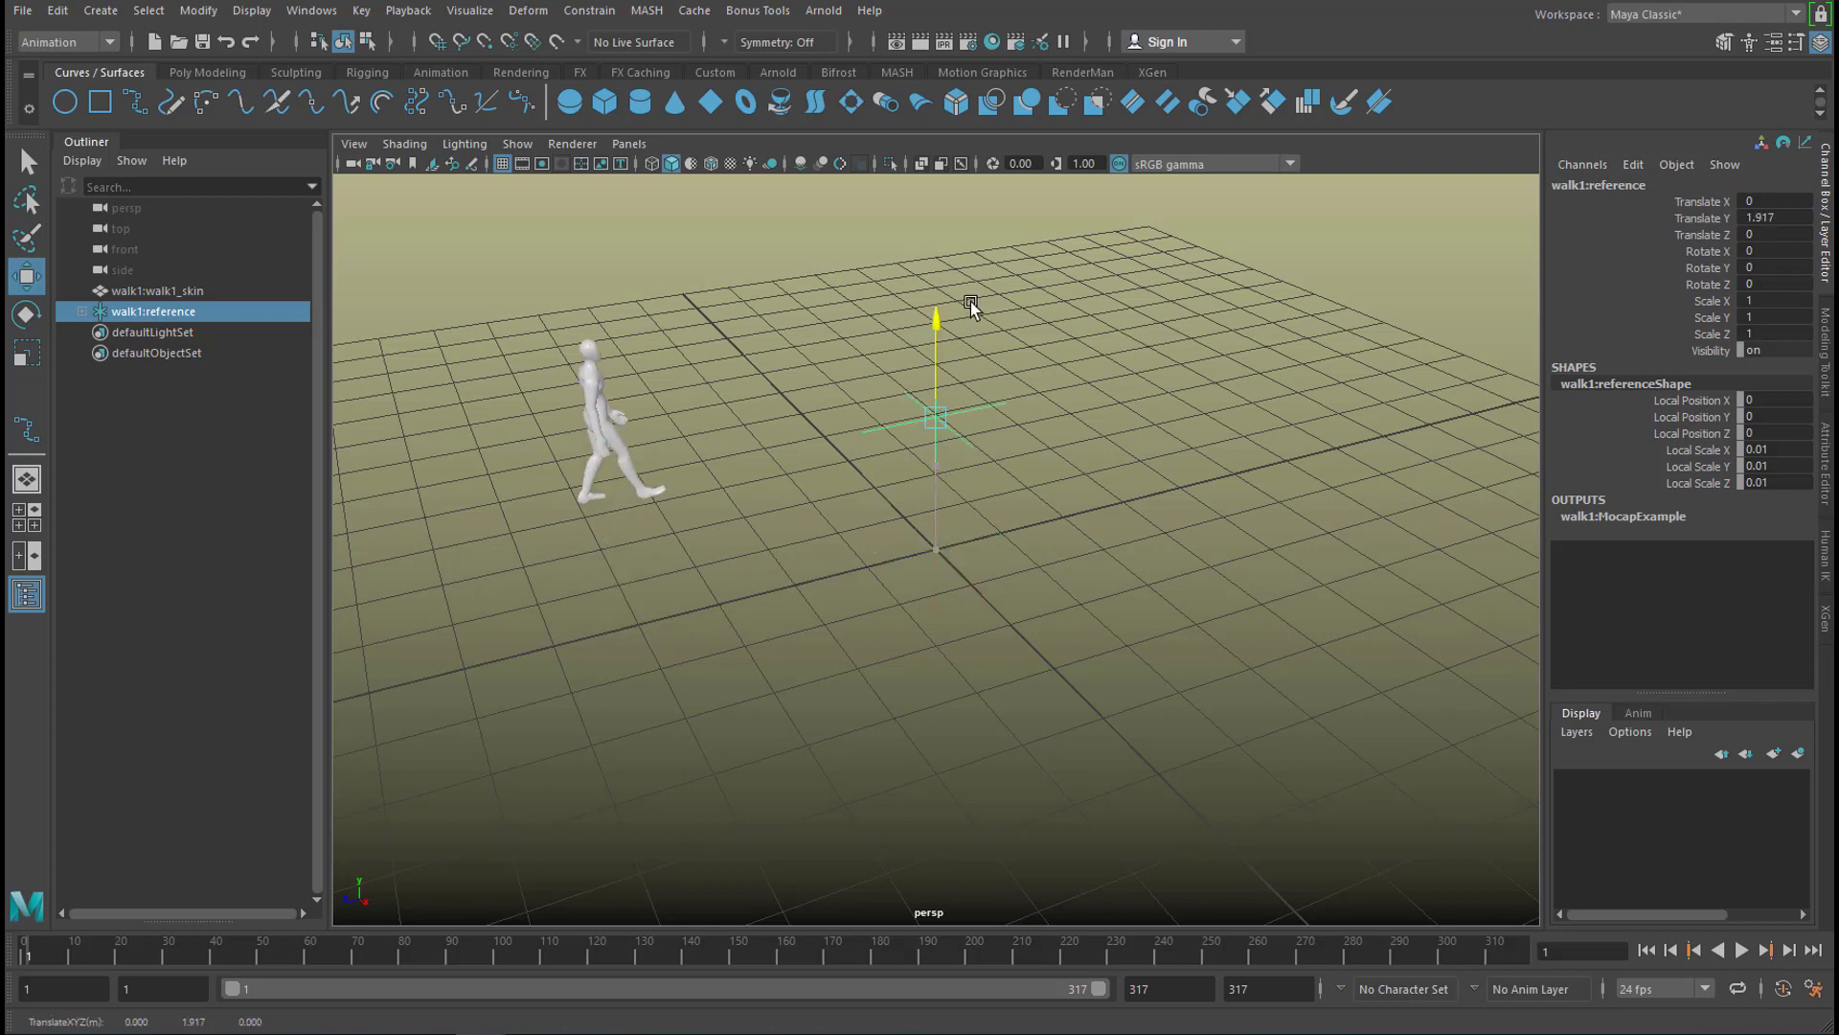
{"action": "key", "text": "ctrl+z"}
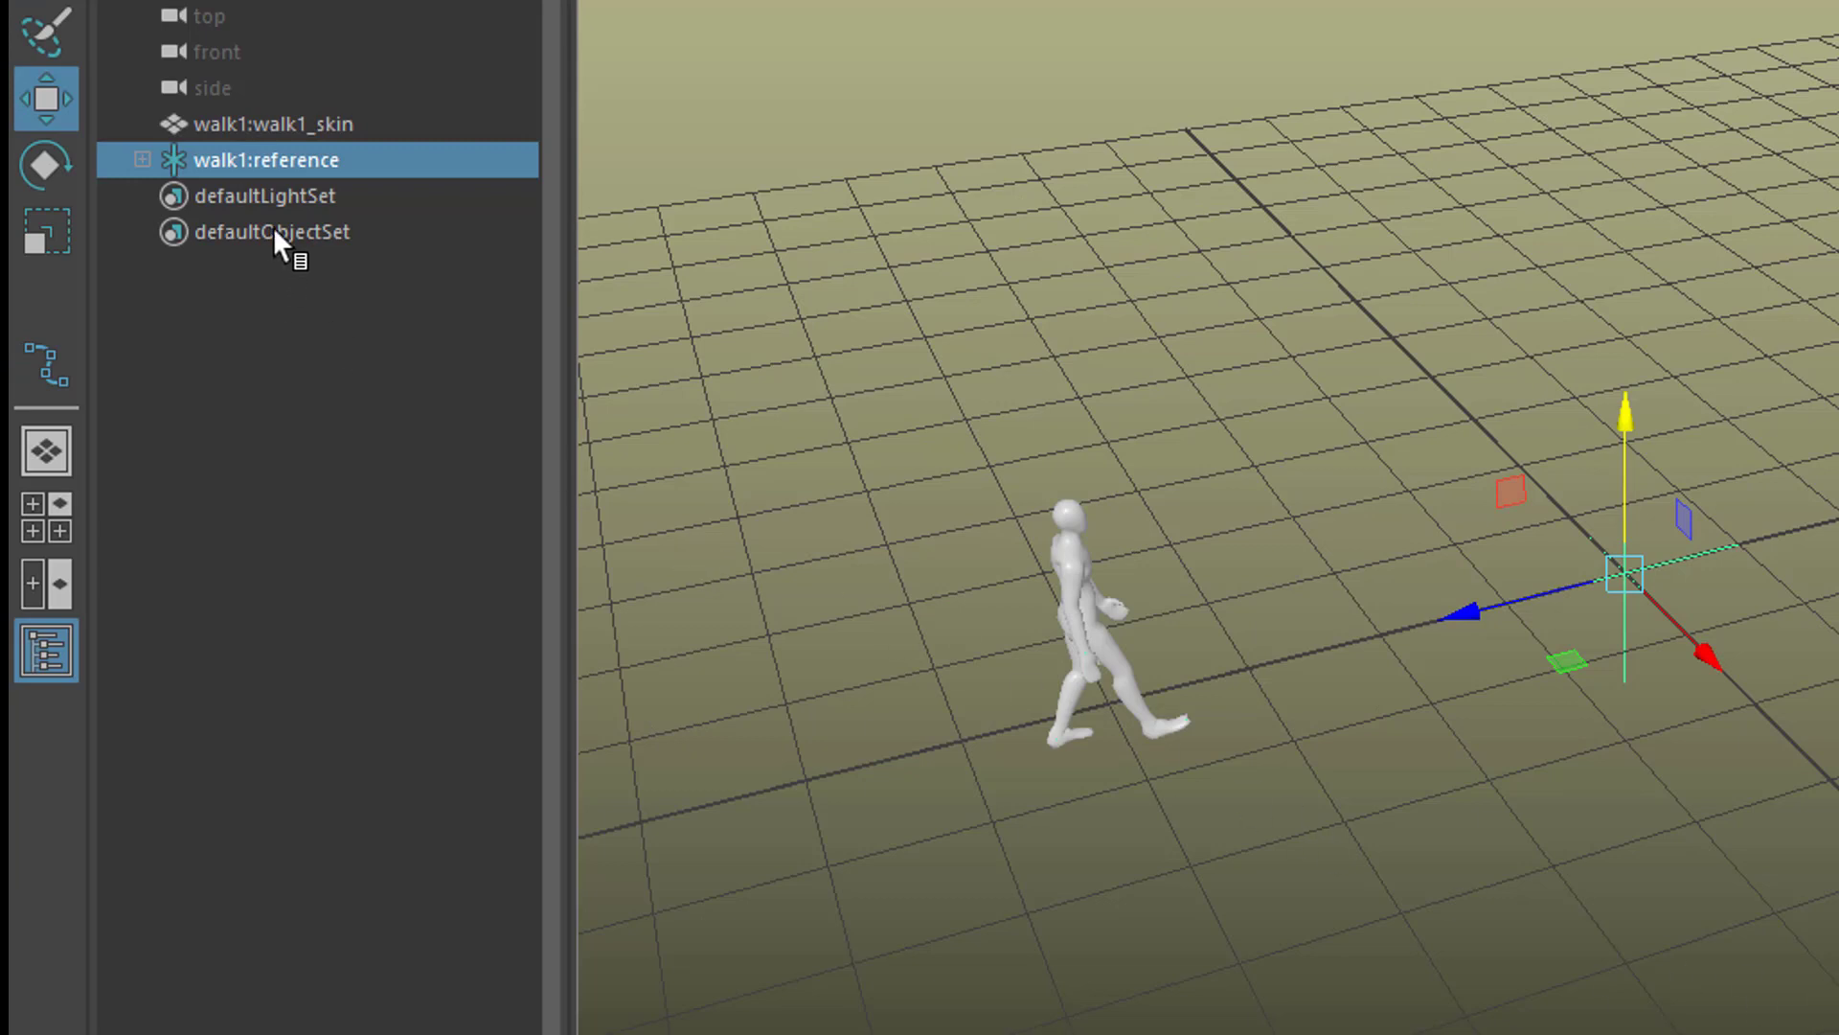
{"action": "middle_click_drag", "start_coordinate": [265, 137], "coordinate": [1038, 602]}
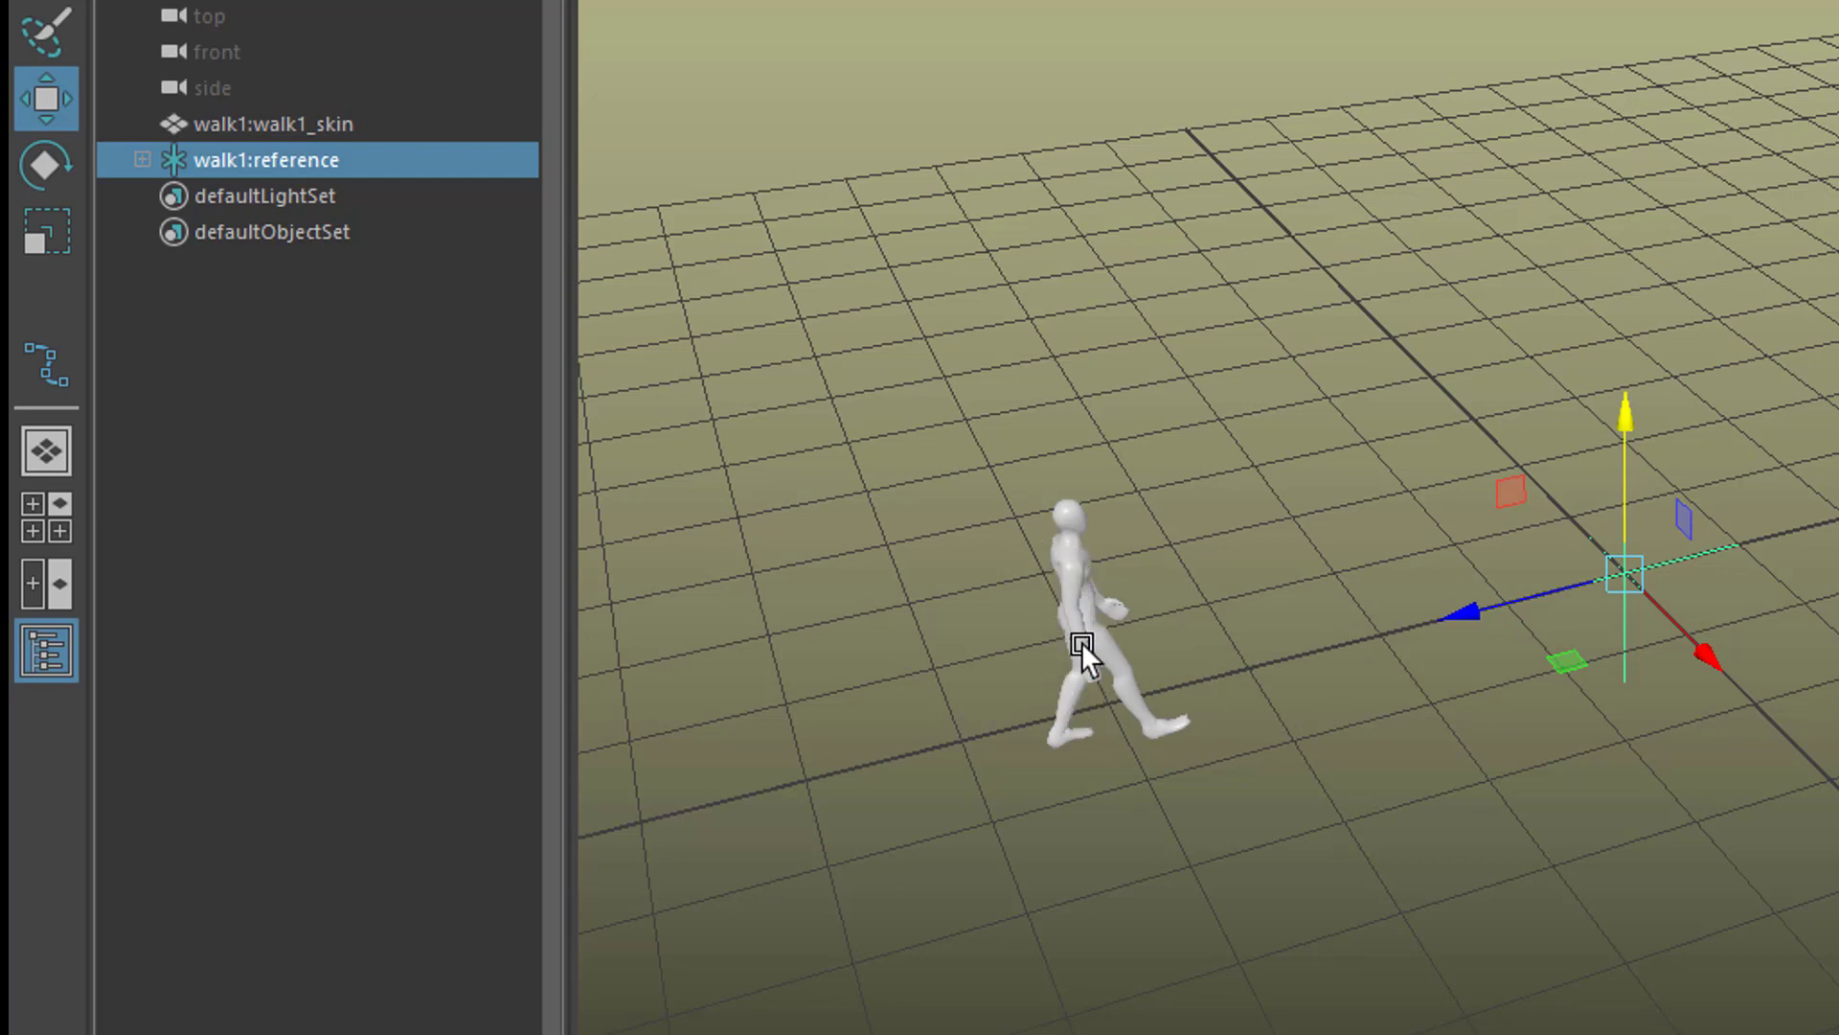
{"action": "left_click", "coordinate": [358, 124]}
{"action": "left_click", "coordinate": [307, 160]}
{"action": "left_click", "coordinate": [141, 158], "text": "shift"}
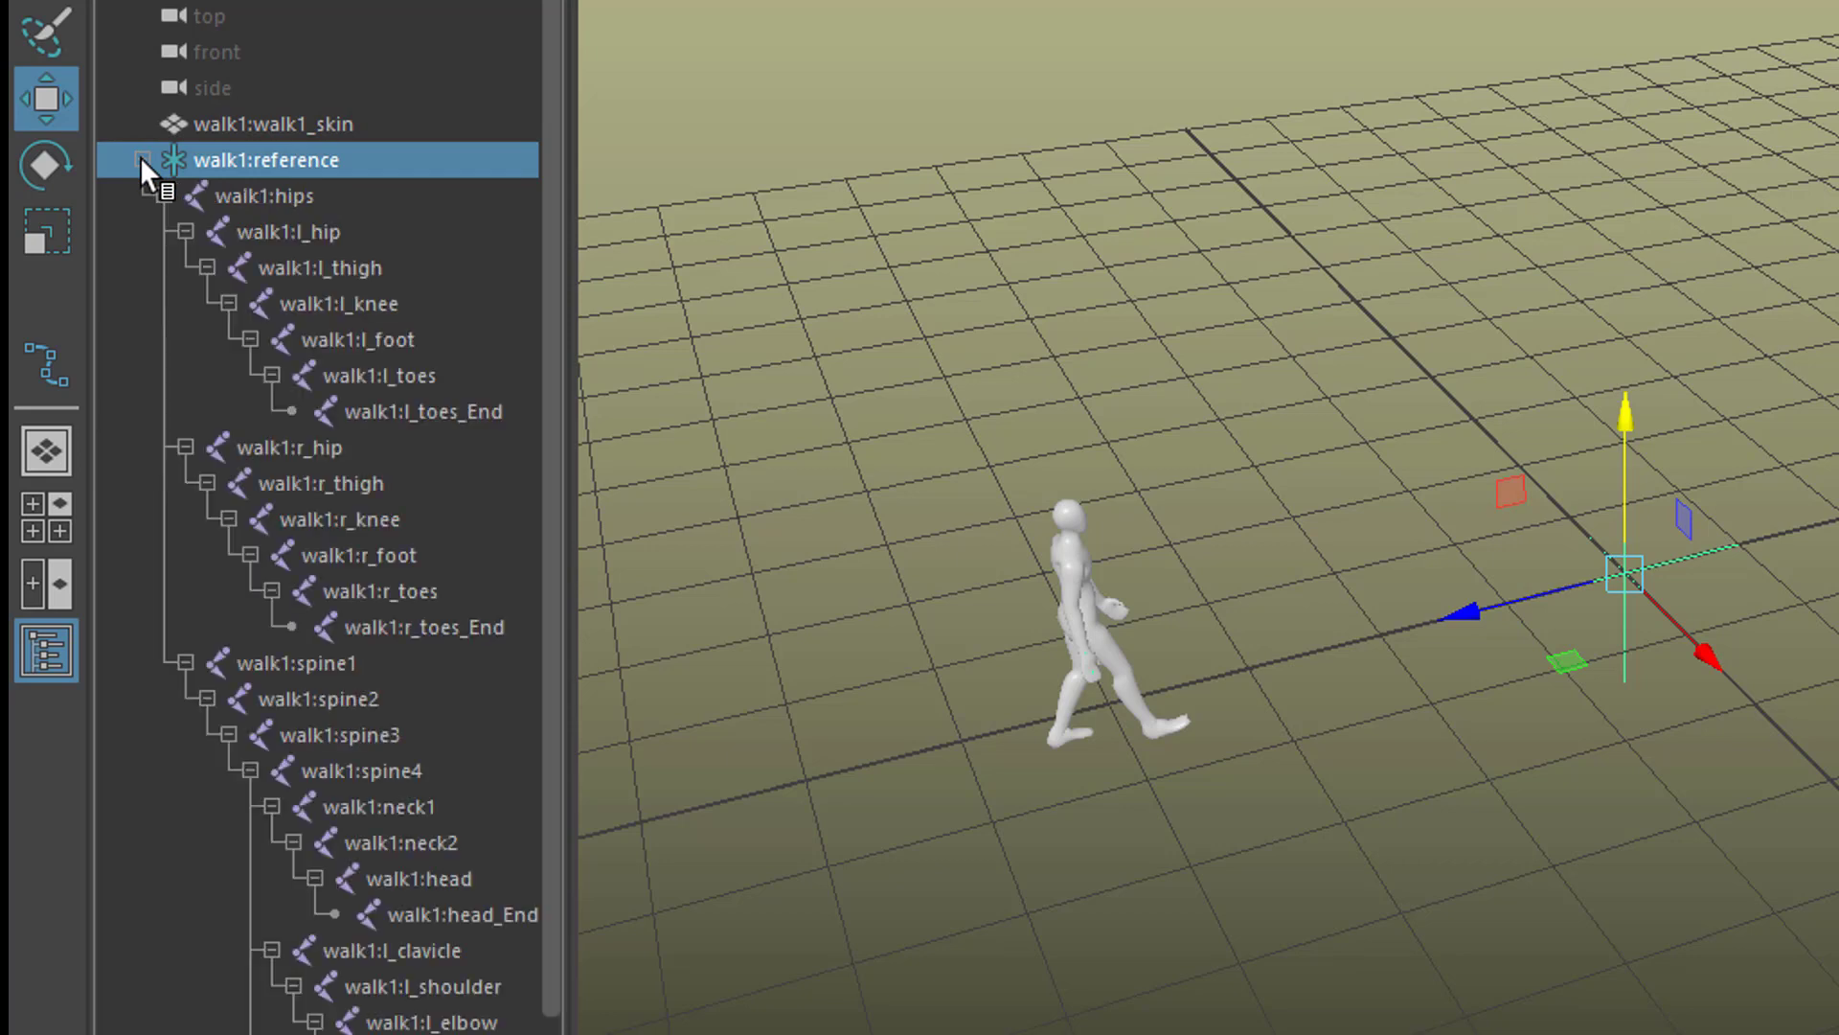
{"action": "left_click", "coordinate": [141, 158]}
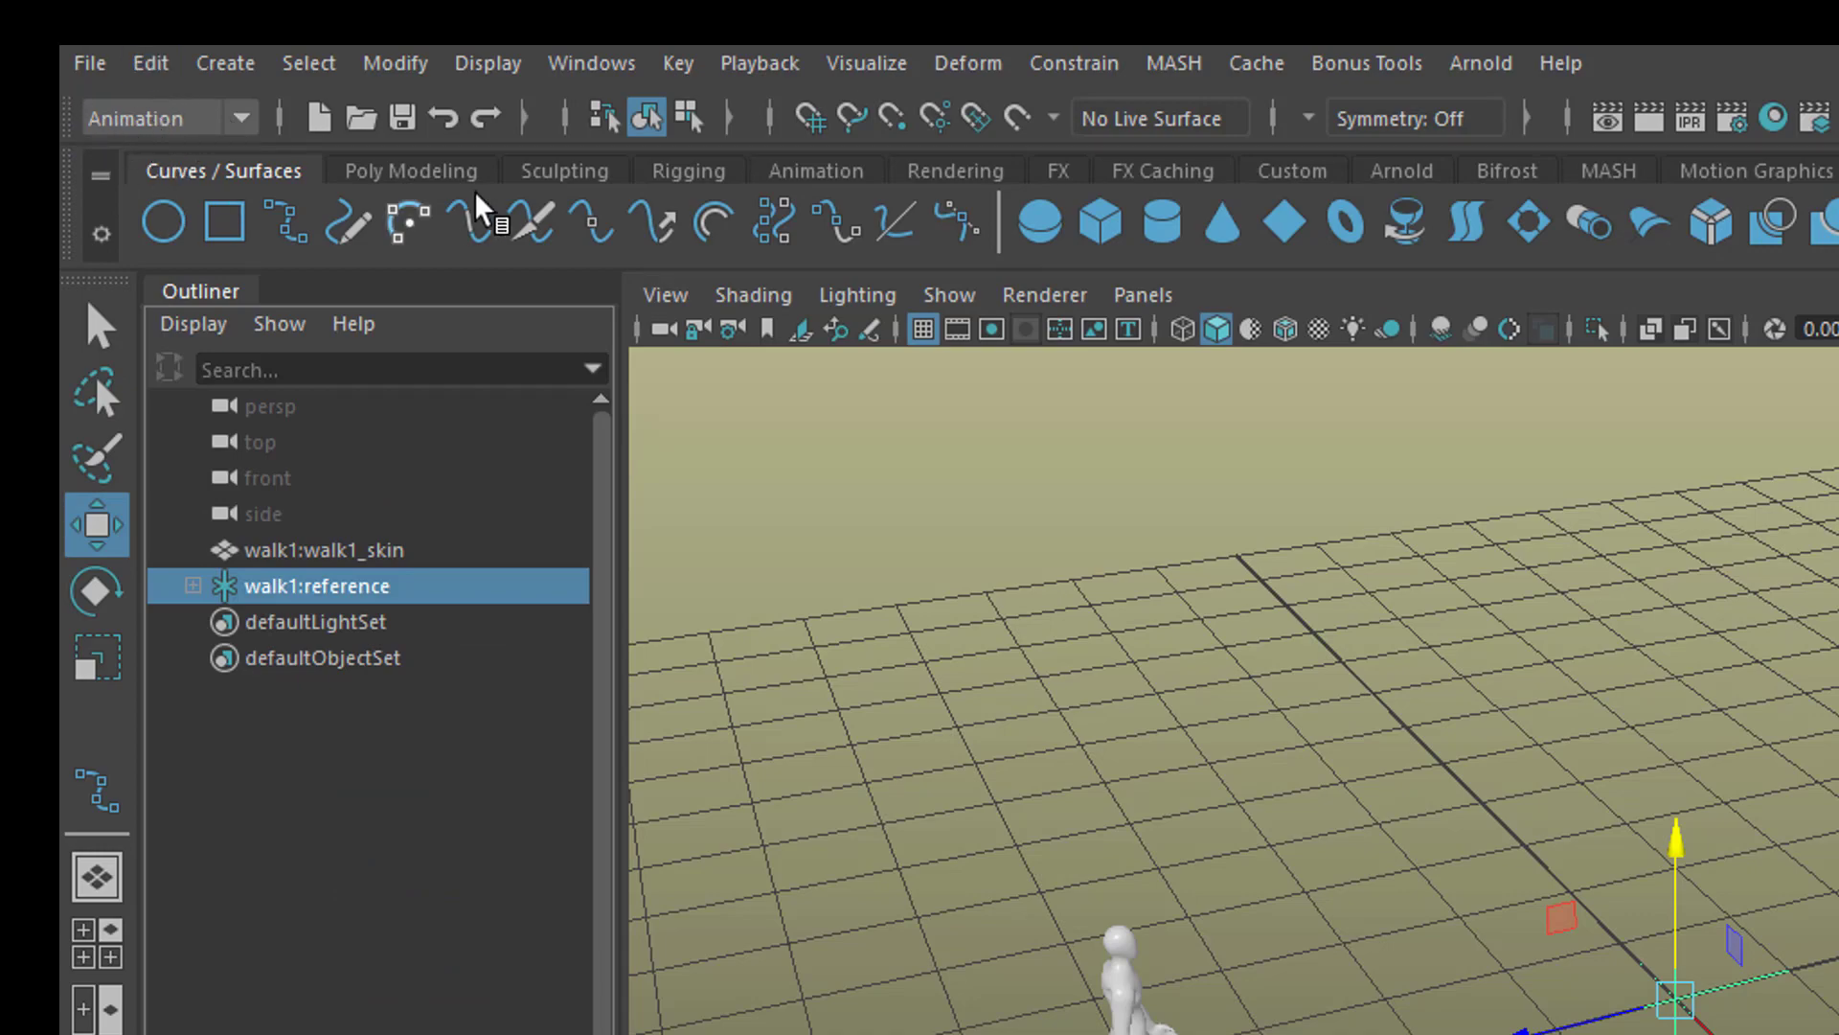
Apply Key > Redirect with Rotation and translation to walk1:reference, creating OffsetRotateControl1.
{"action": "left_click", "coordinate": [675, 63]}
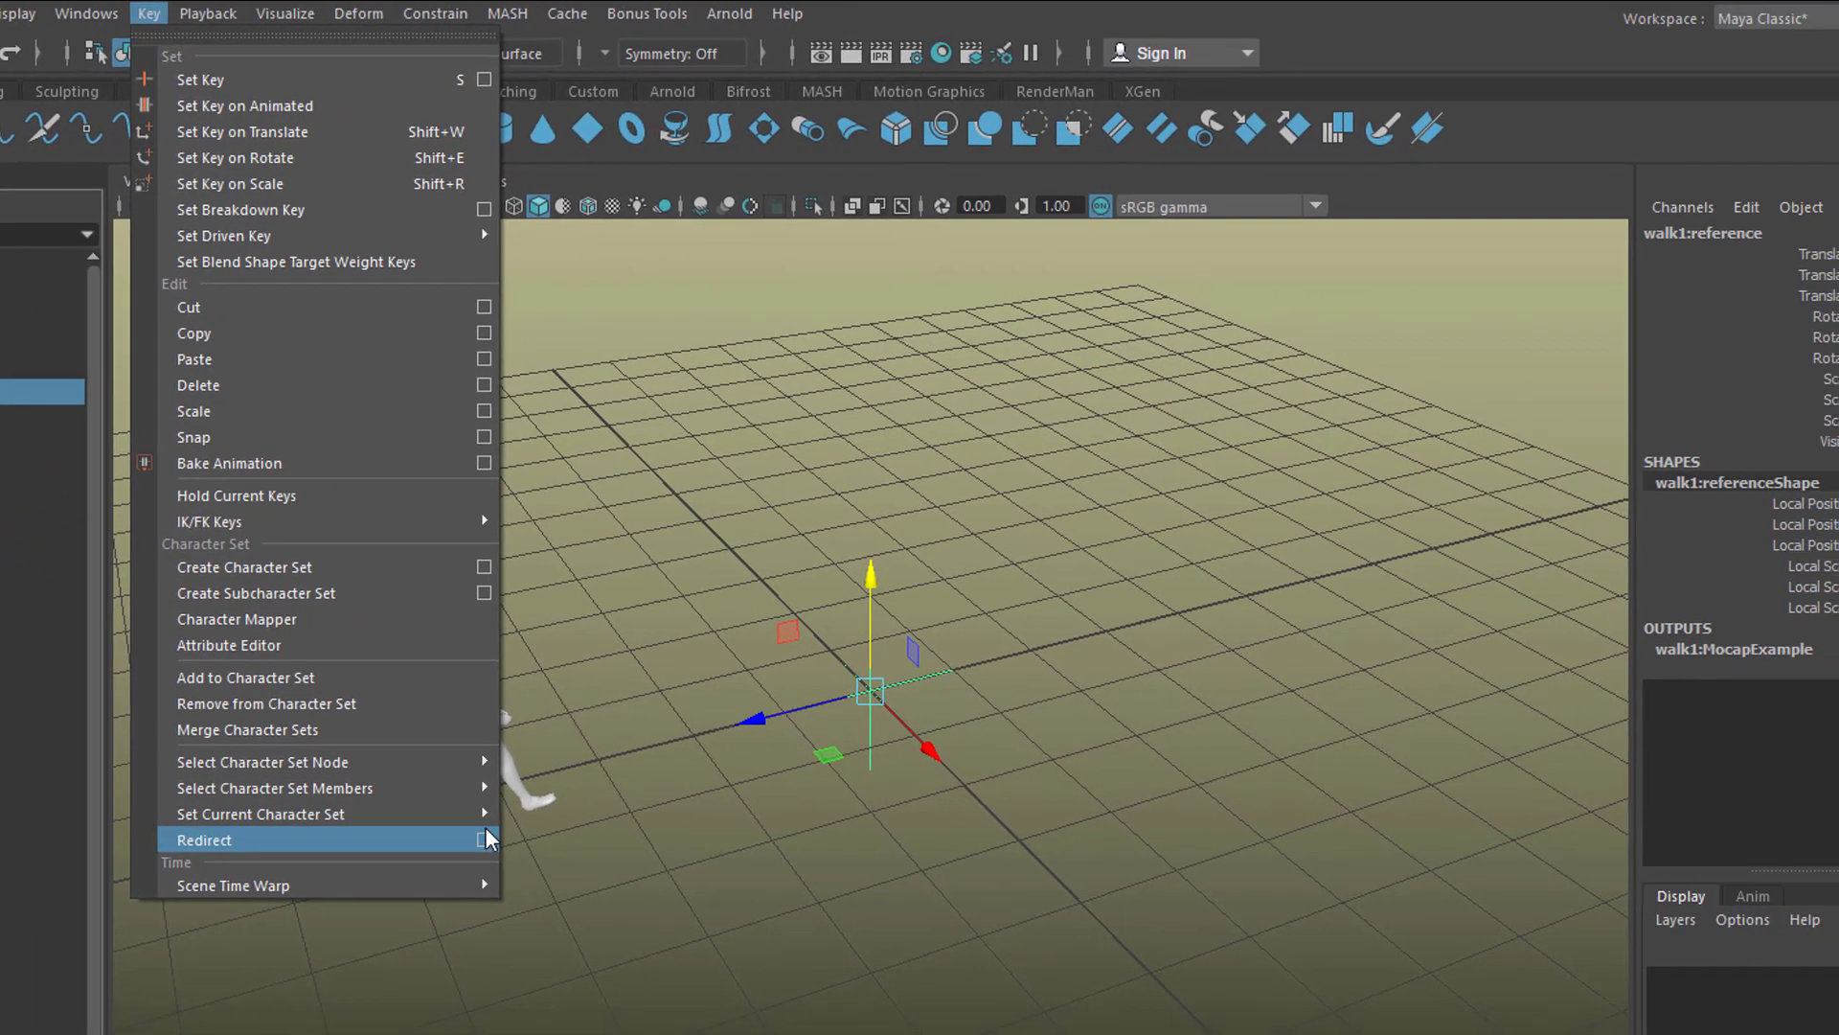
{"action": "left_click", "coordinate": [653, 934]}
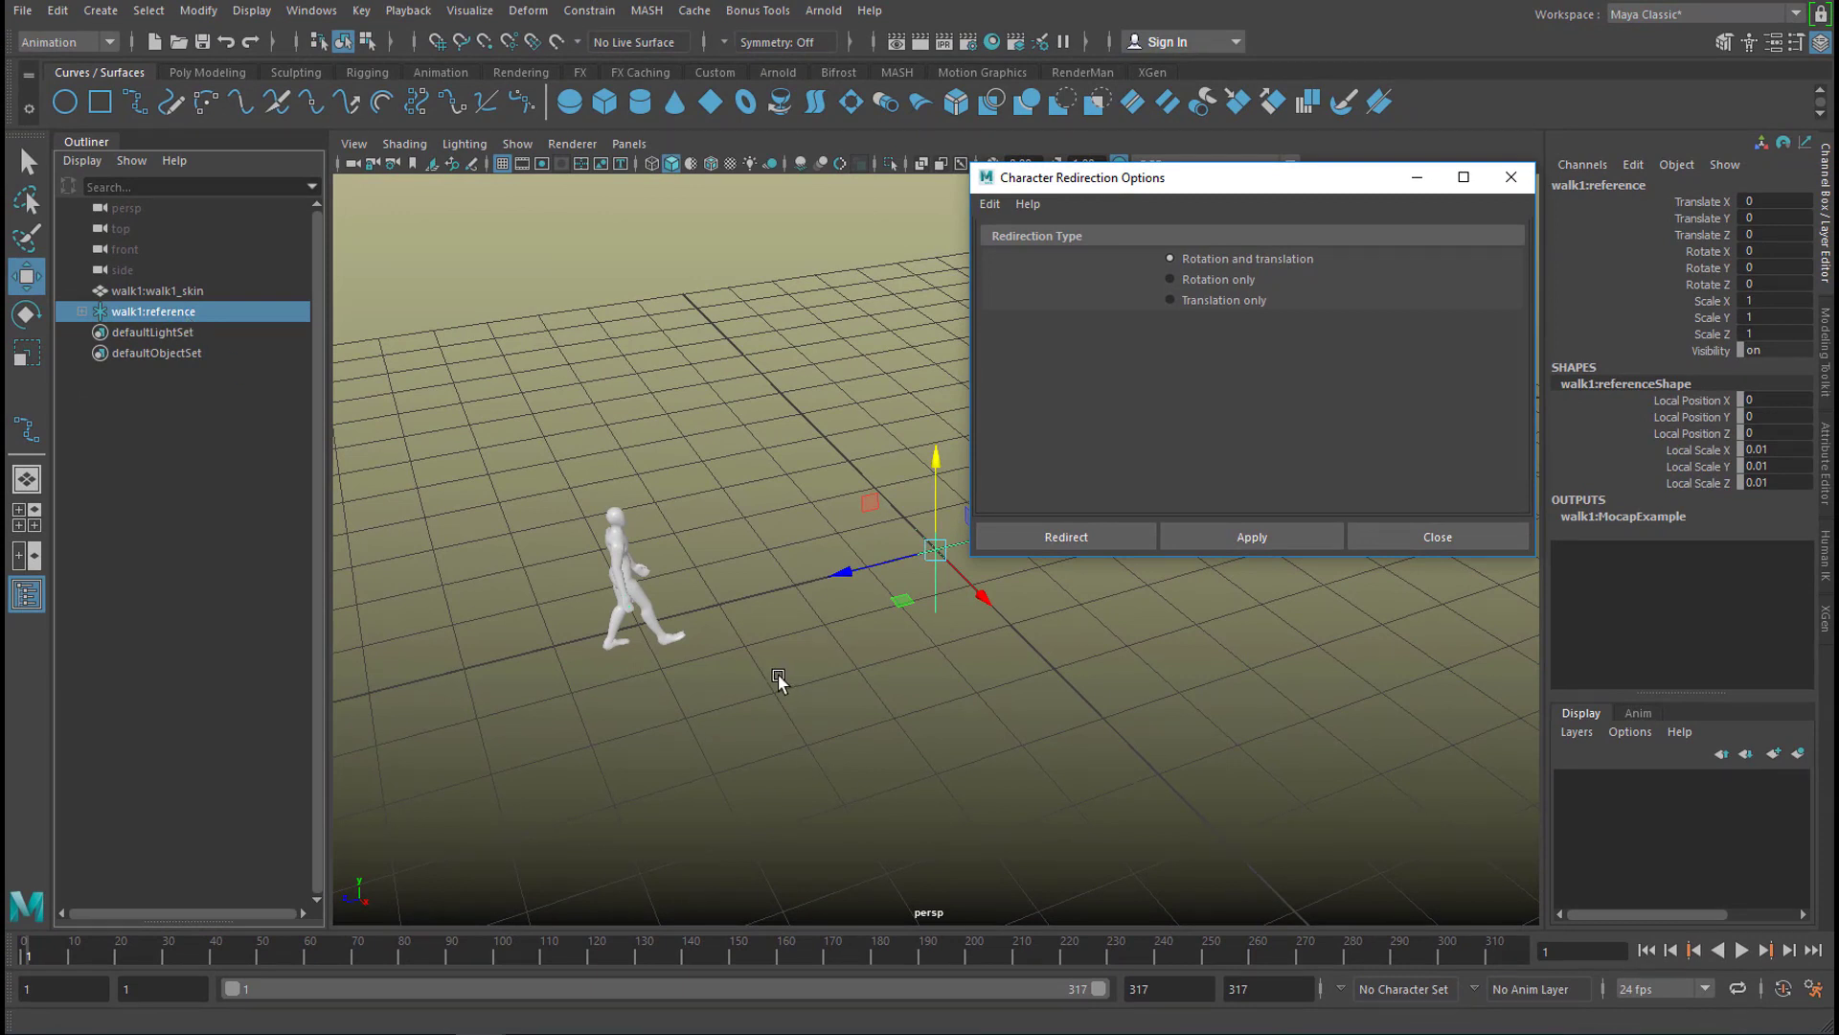
{"action": "left_click", "coordinate": [82, 311]}
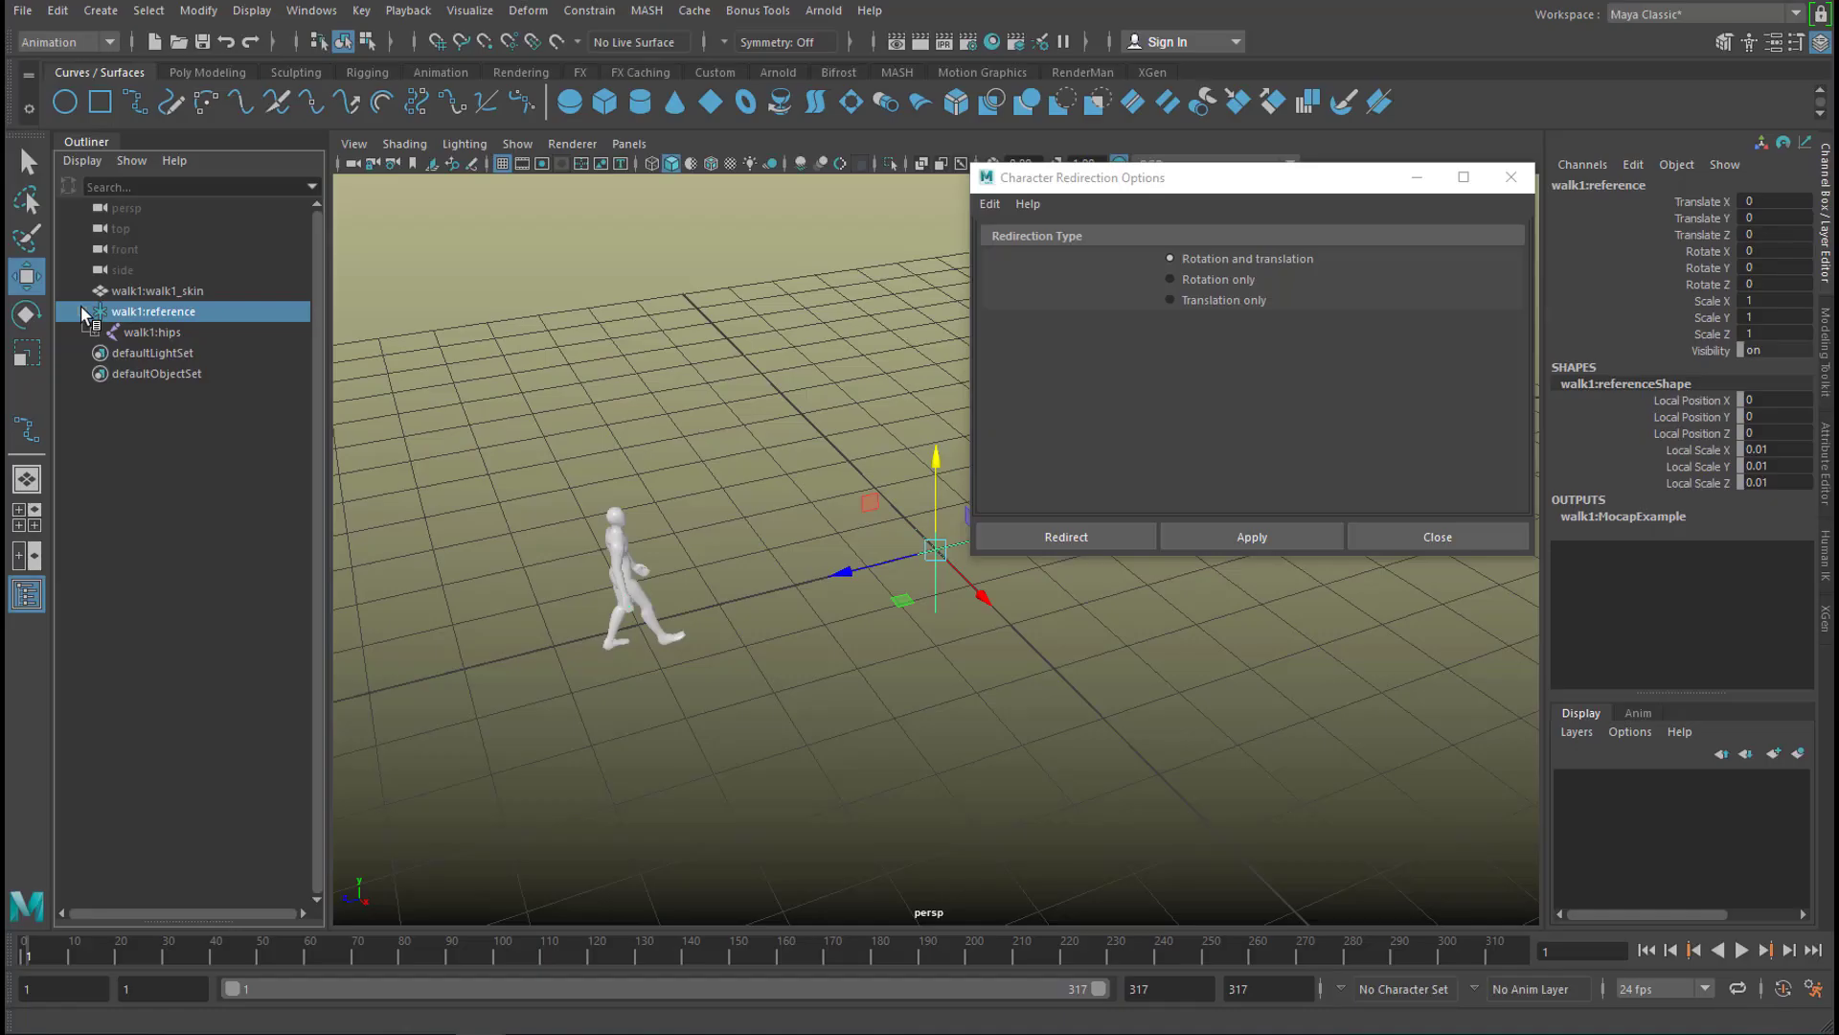
{"action": "left_click", "coordinate": [524, 335]}
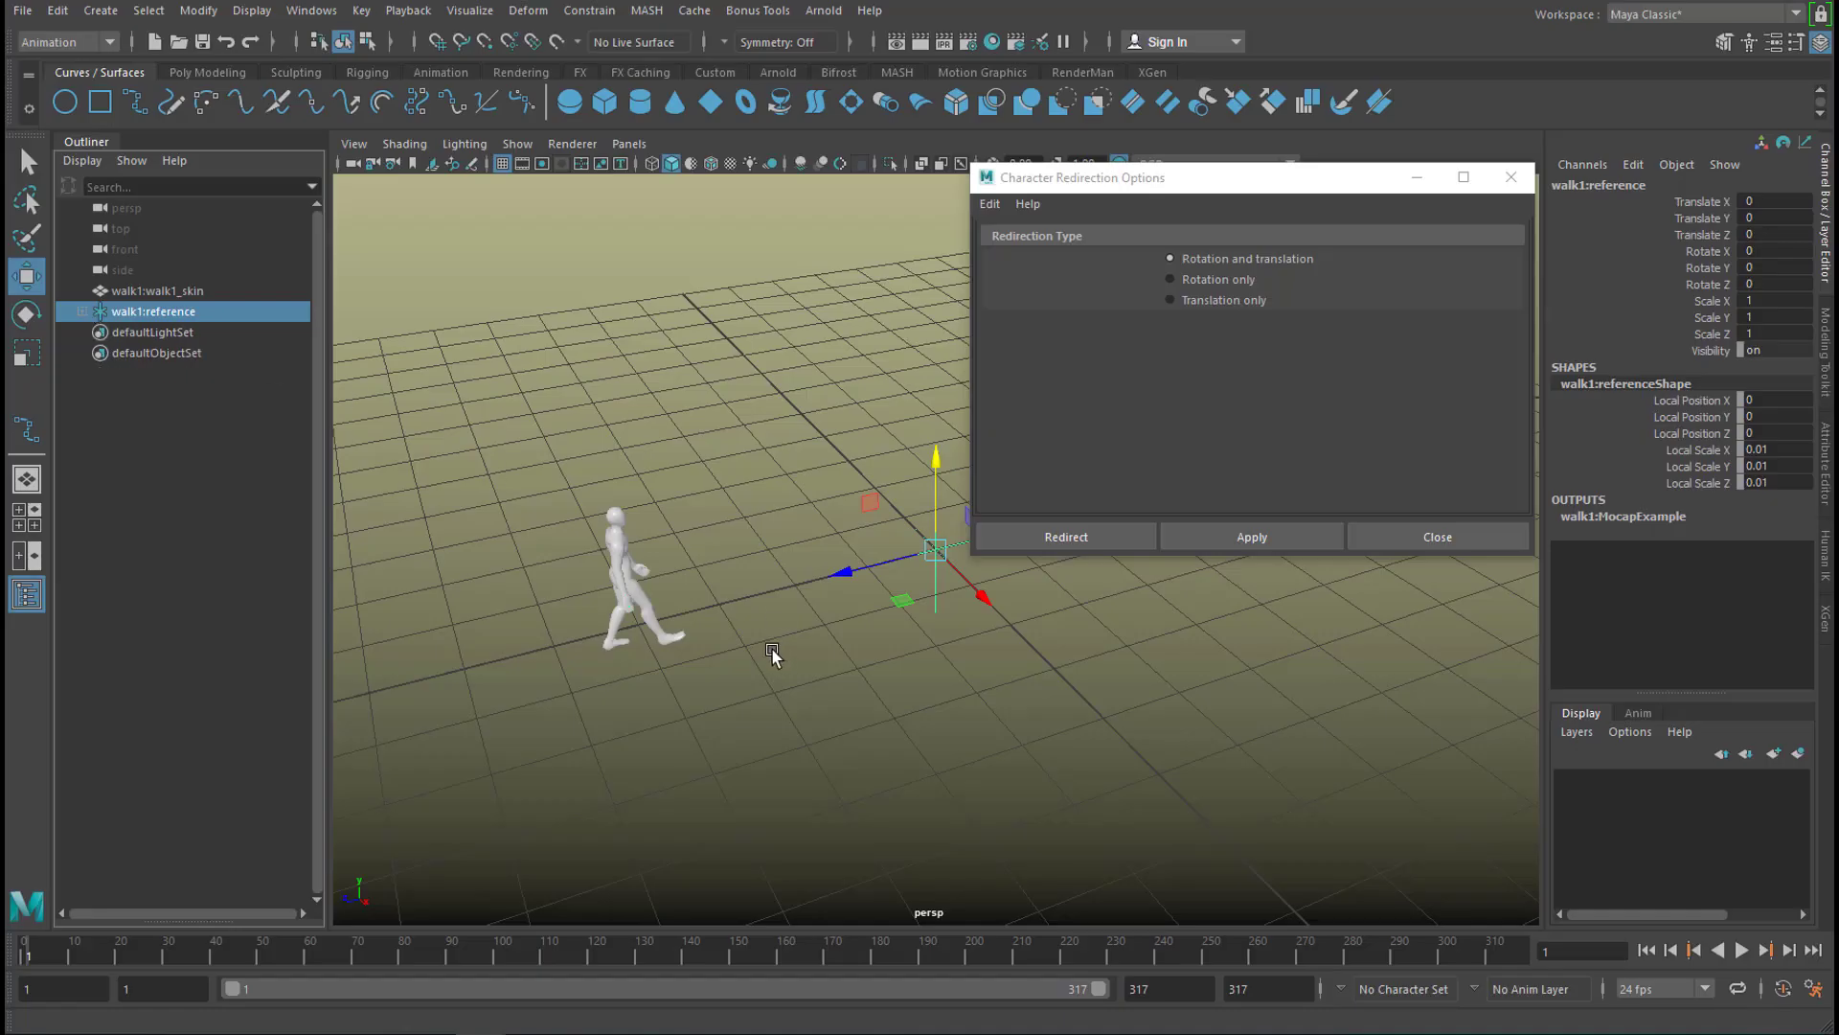
{"action": "left_click", "coordinate": [1284, 538]}
{"action": "left_click", "coordinate": [1449, 538]}
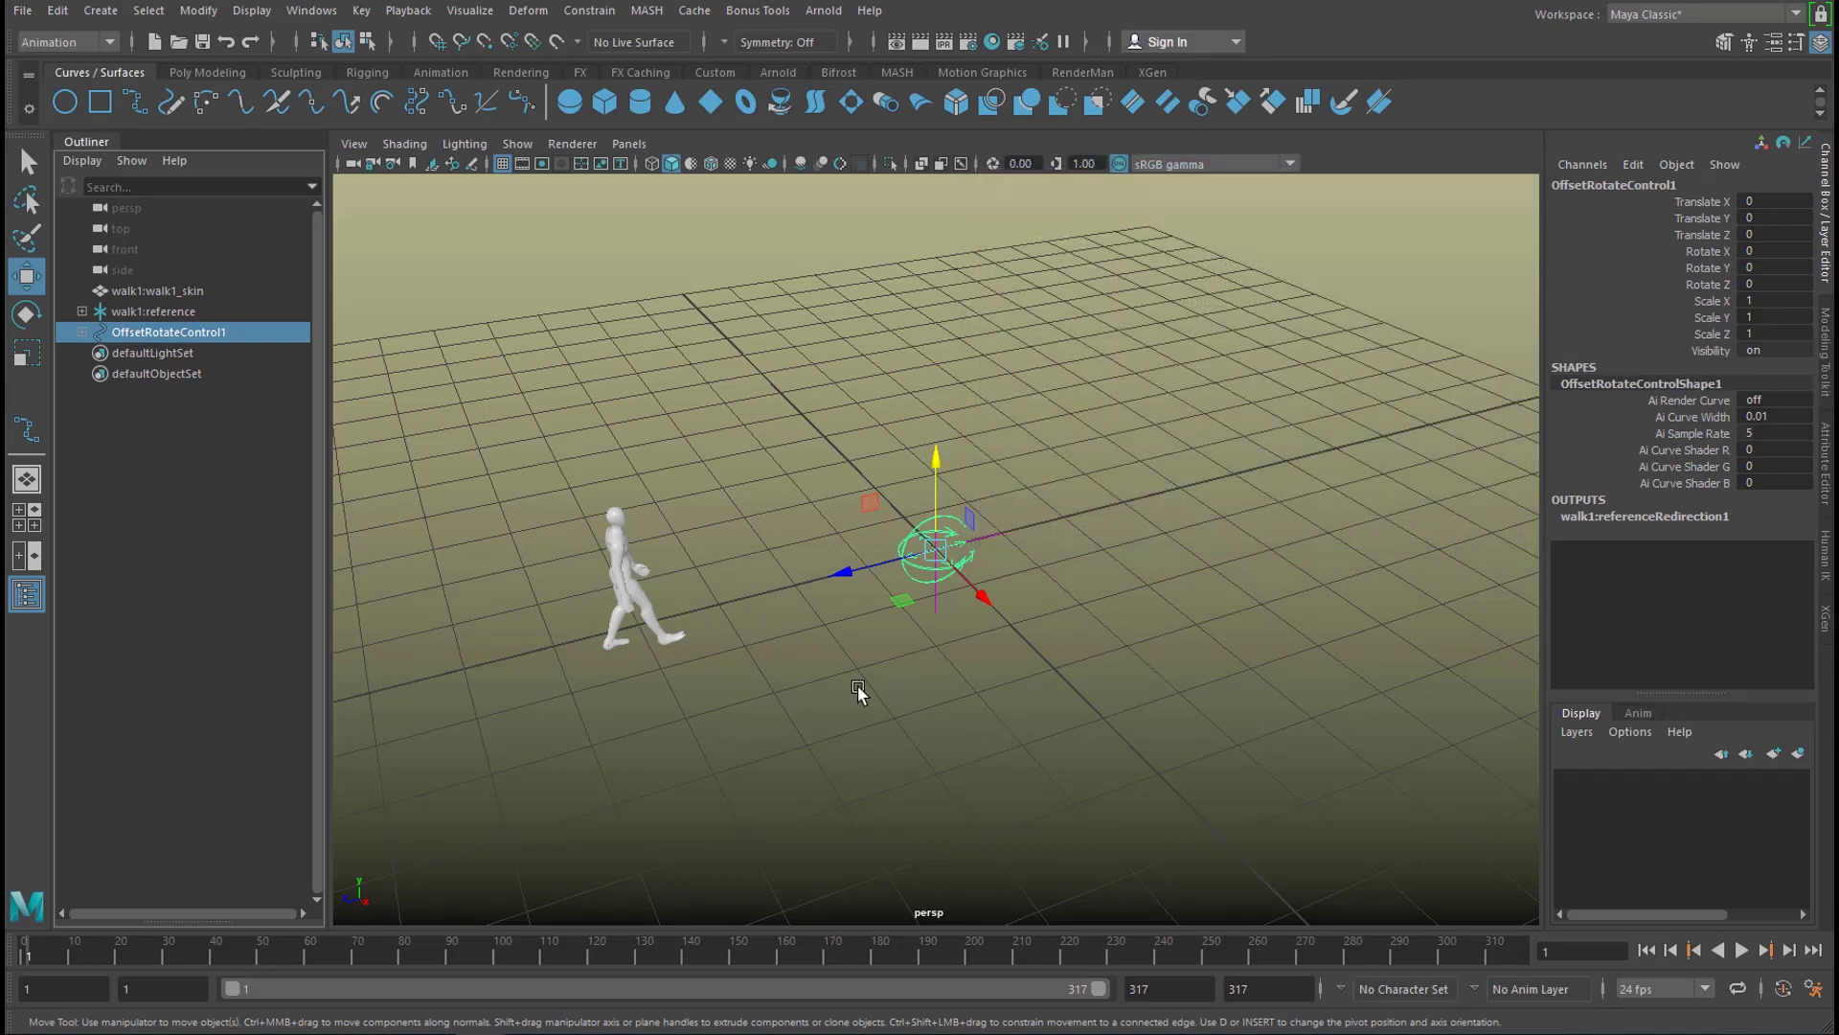
Orbit around the new control and expand OffsetRotateControl1 in the Outliner to show OffsetTranslateControl1.
{"action": "scroll", "coordinate": [863, 690], "scroll_direction": "up", "scroll_amount": 8}
{"action": "mouse_move", "coordinate": [1186, 725]}
{"action": "left_mouse_down", "text": "alt"}
{"action": "mouse_move", "coordinate": [1124, 743]}
{"action": "mouse_move", "coordinate": [1022, 722]}
{"action": "mouse_move", "coordinate": [1284, 727]}
{"action": "mouse_move", "coordinate": [1178, 735]}
{"action": "left_mouse_up", "text": "alt"}
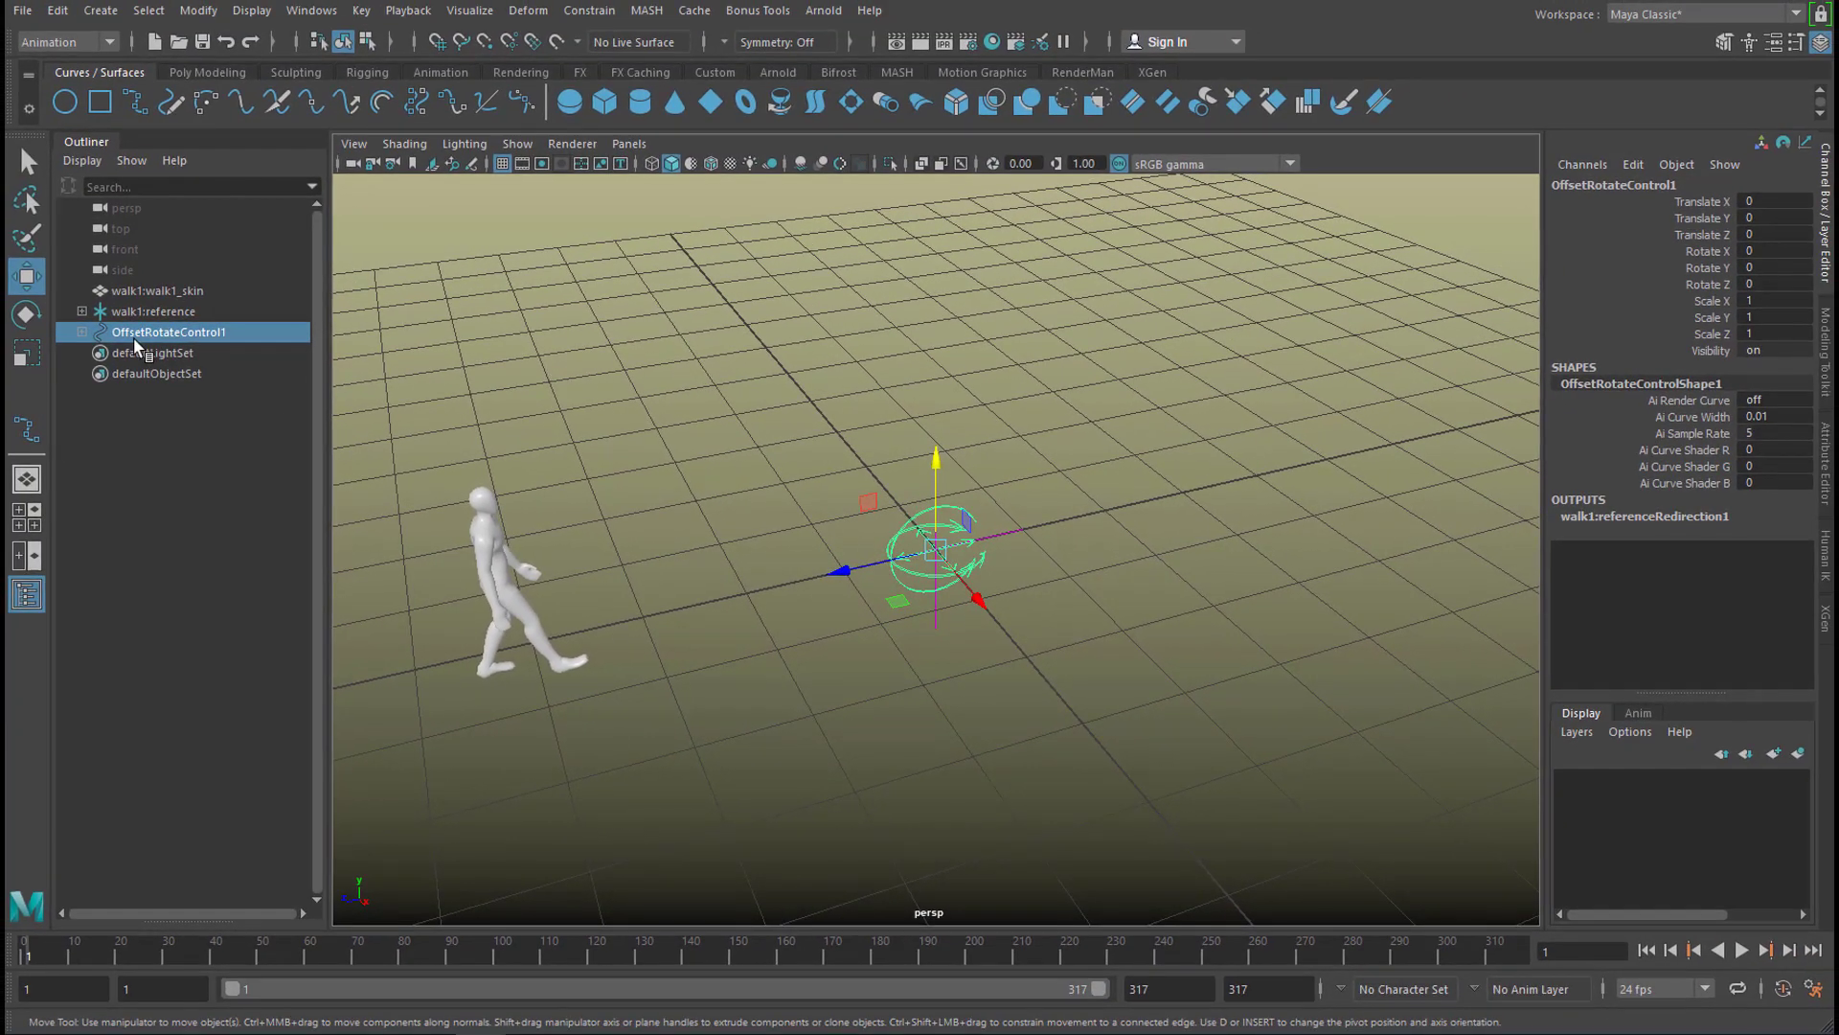
{"action": "left_click", "coordinate": [81, 333]}
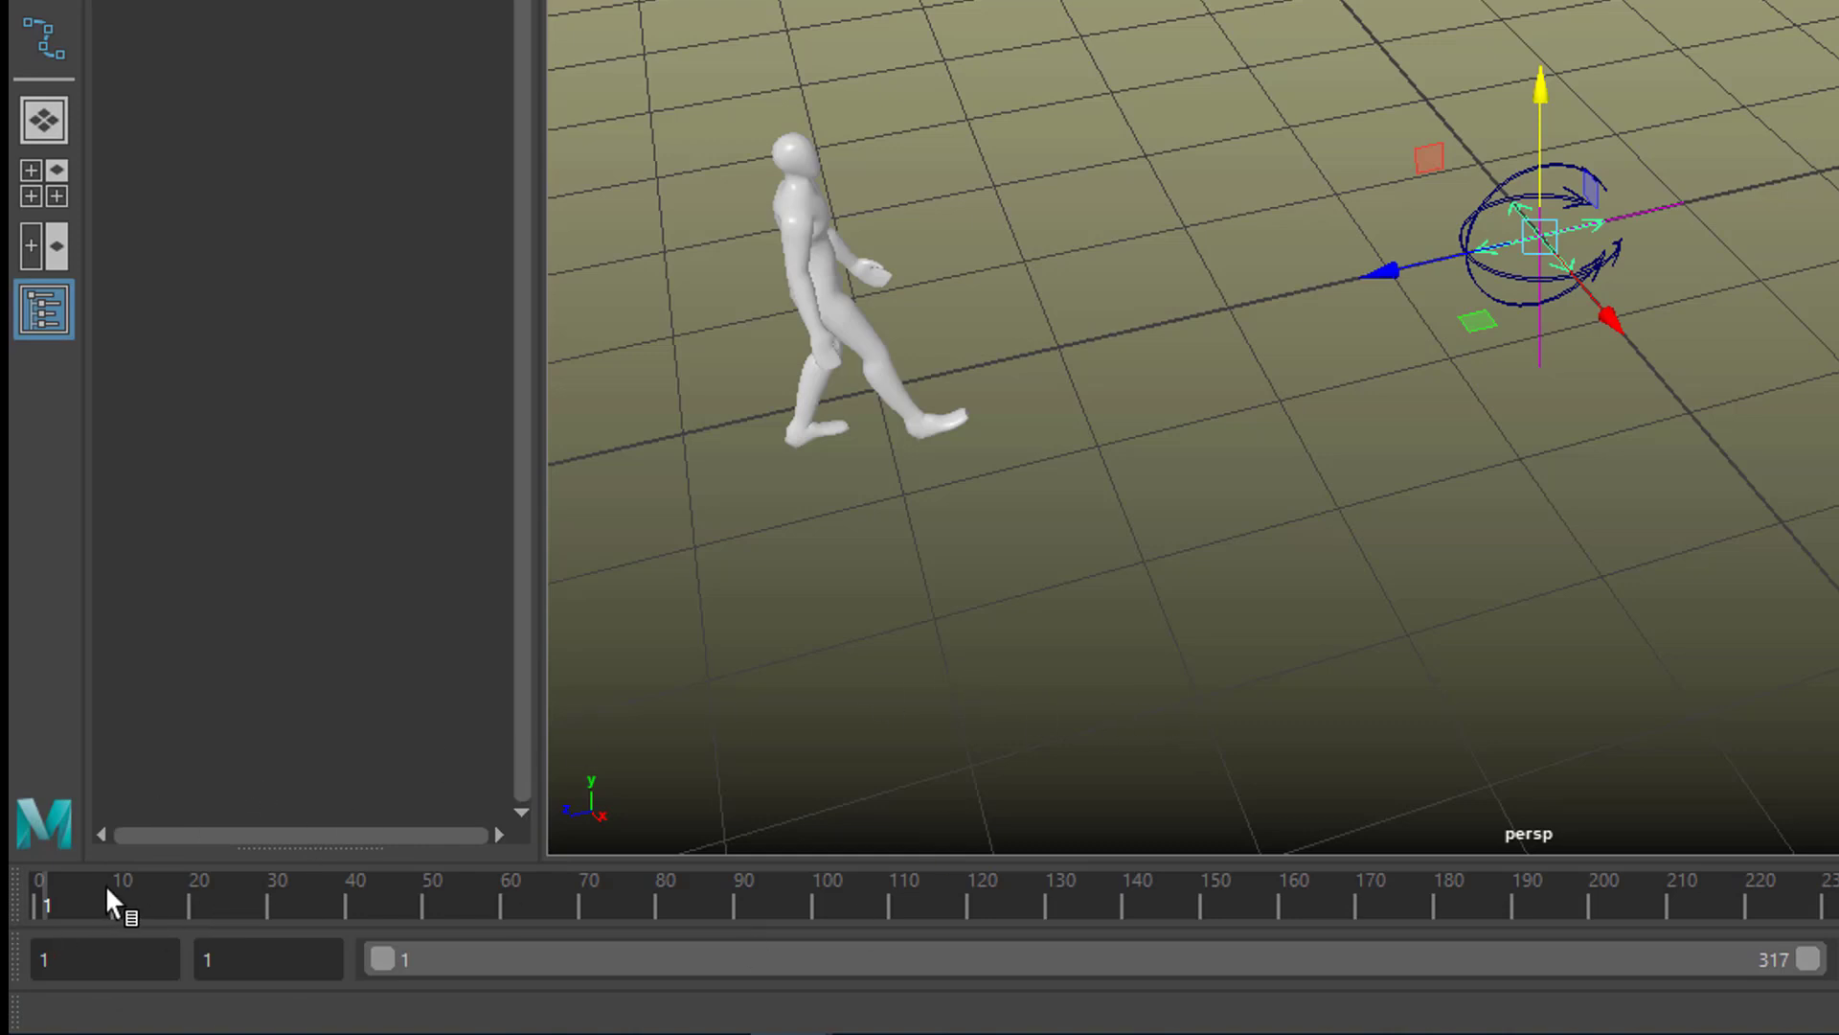
Set a Translate Y key on OffsetTranslateControl1 at frame 30.
{"action": "left_click_drag", "start_coordinate": [112, 898], "coordinate": [271, 908]}
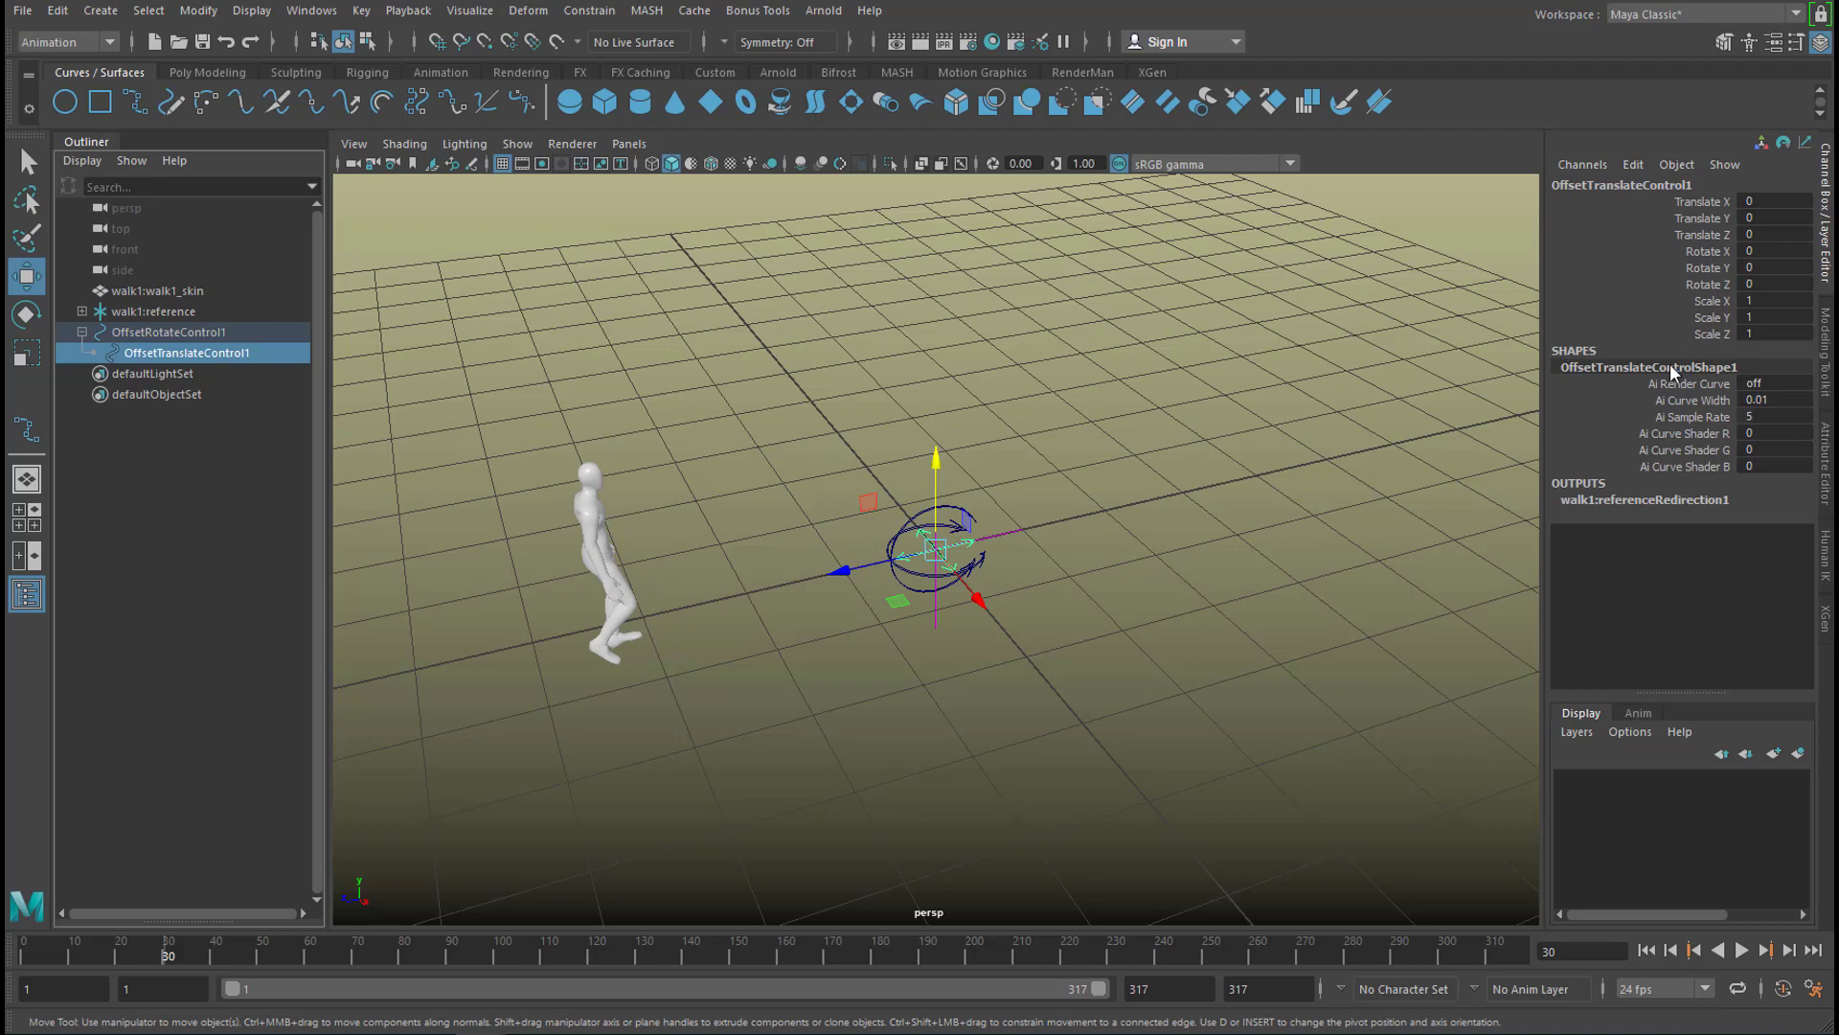
{"action": "key", "text": "ctrl+a"}
{"action": "key", "text": "ctrl+a"}
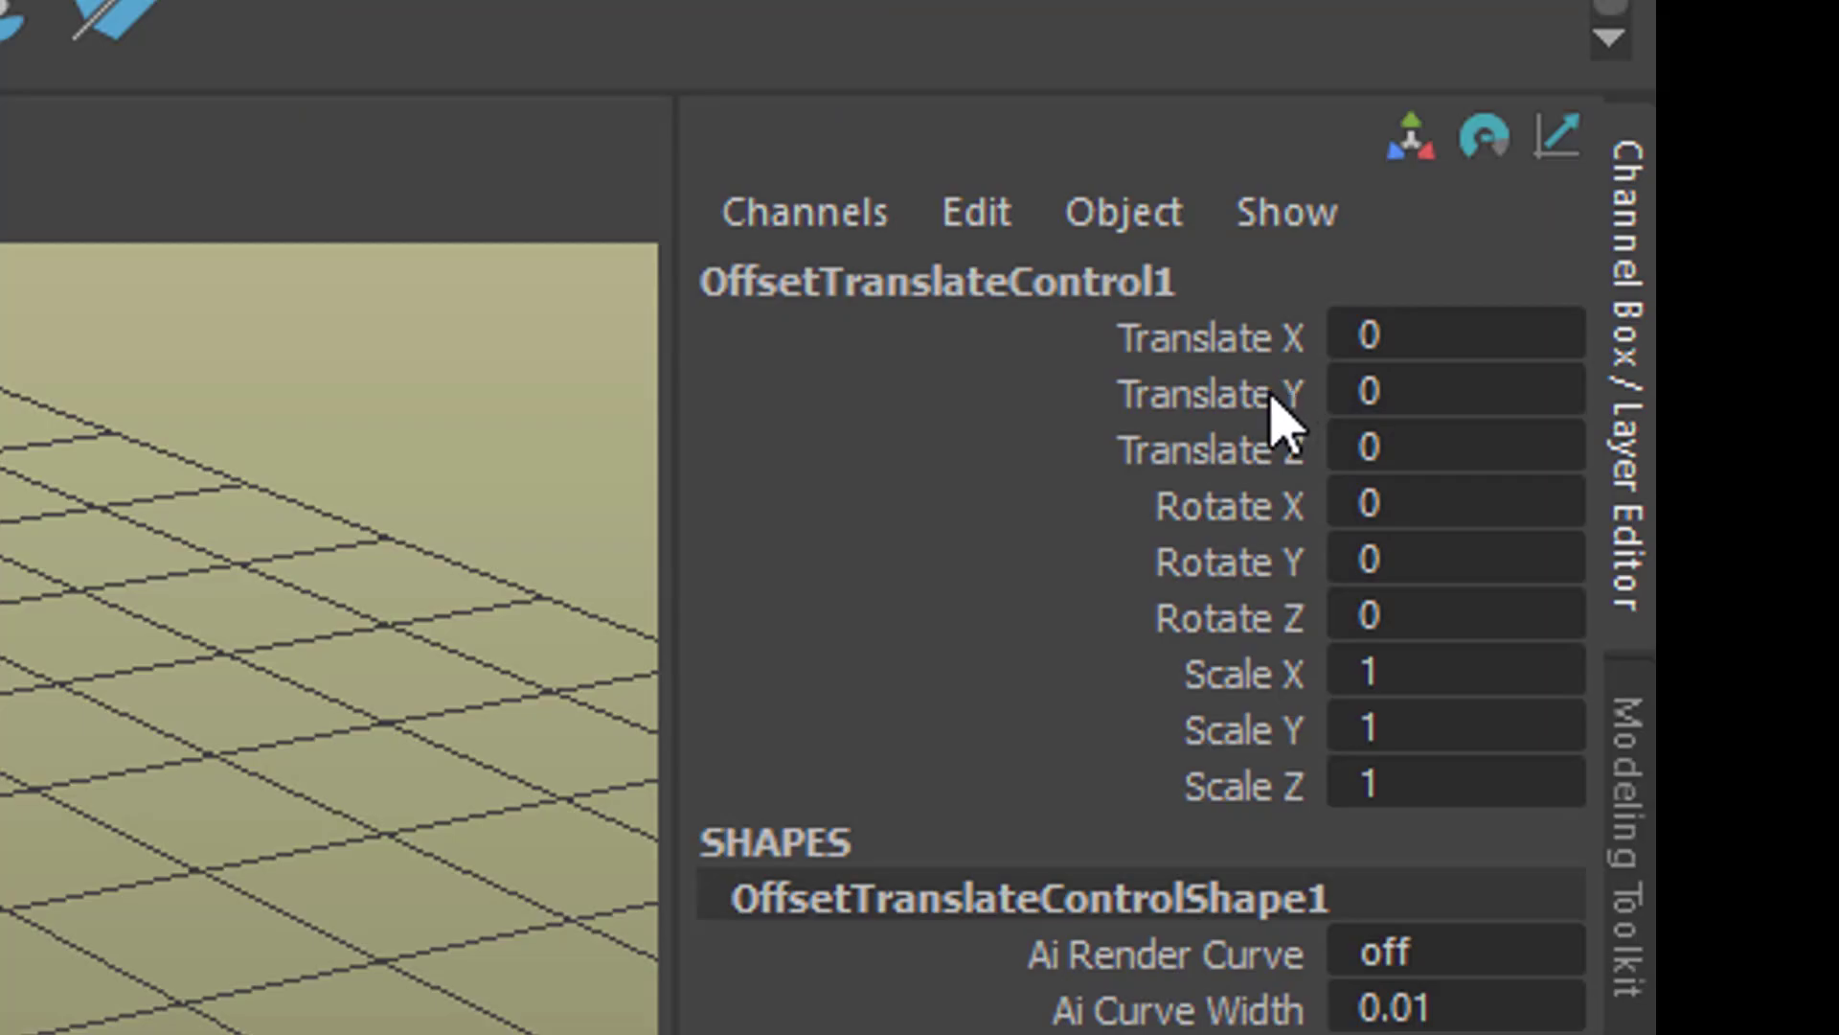
{"action": "right_click", "coordinate": [1721, 218]}
{"action": "left_click", "coordinate": [1380, 539]}
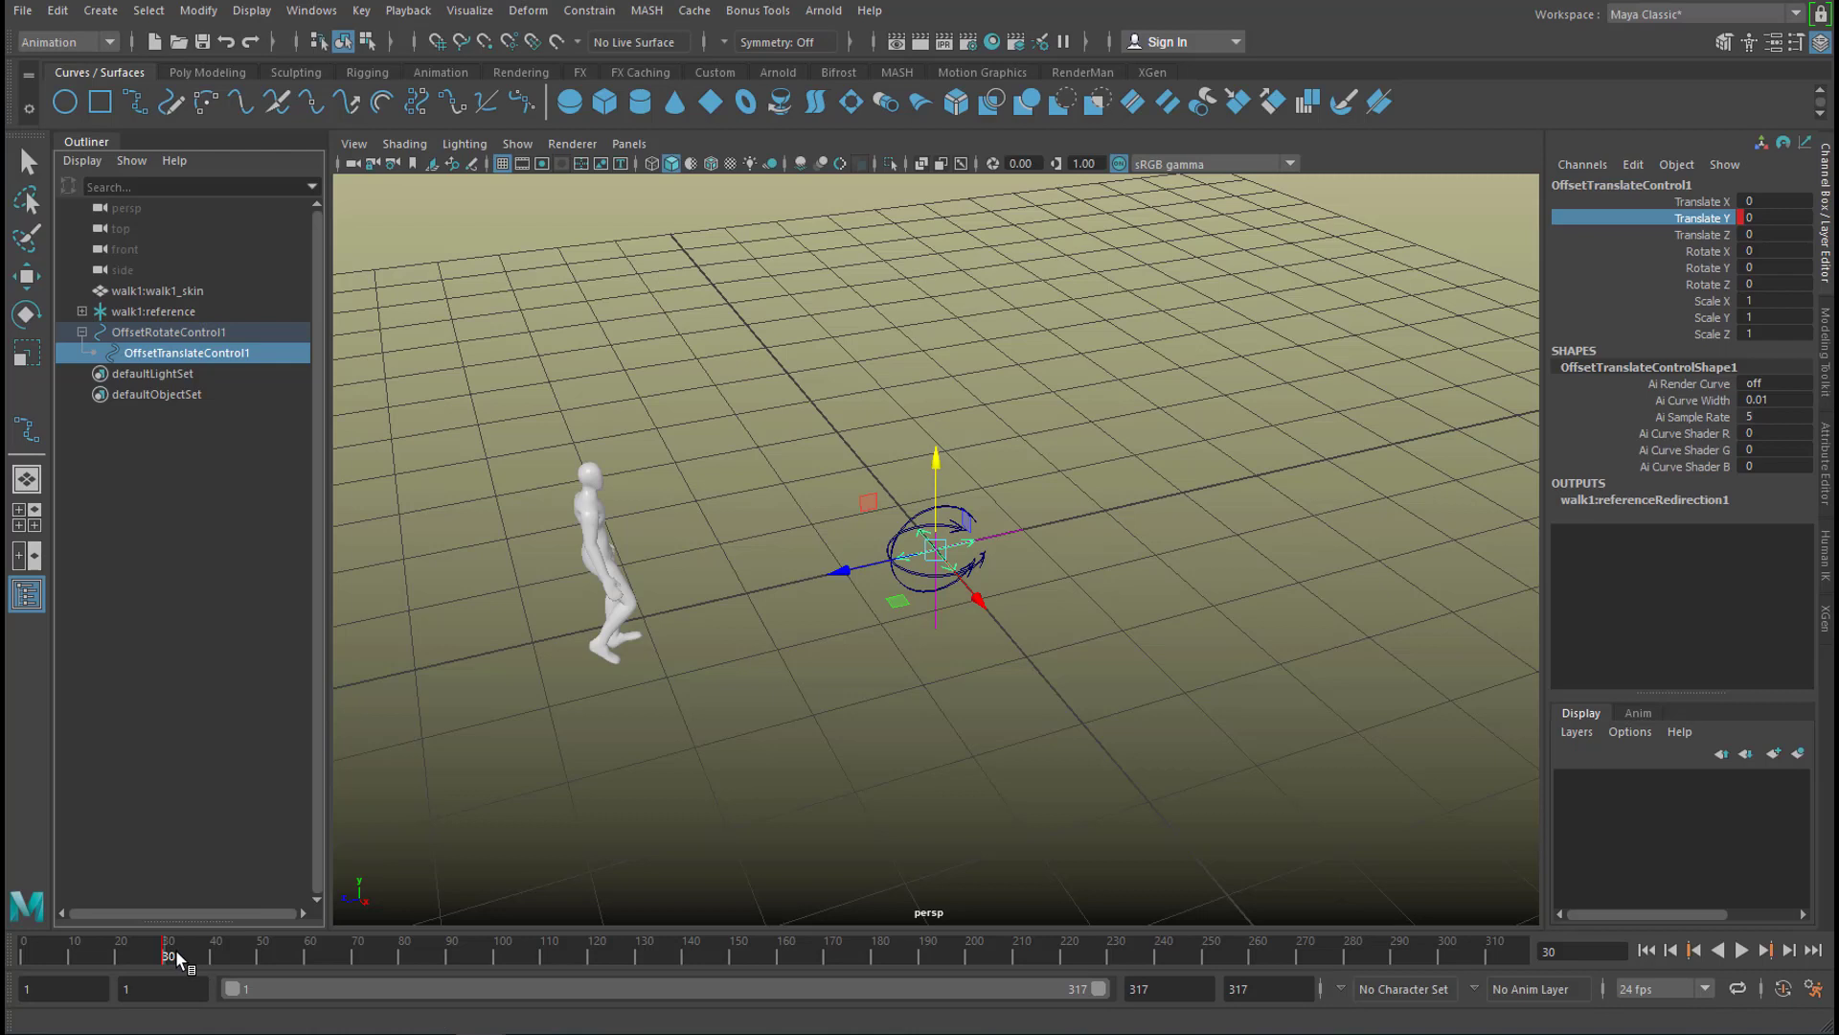
At frame 120, raise the control to Translate Y 2.012 and key it.
{"action": "left_click_drag", "start_coordinate": [175, 958], "coordinate": [596, 977]}
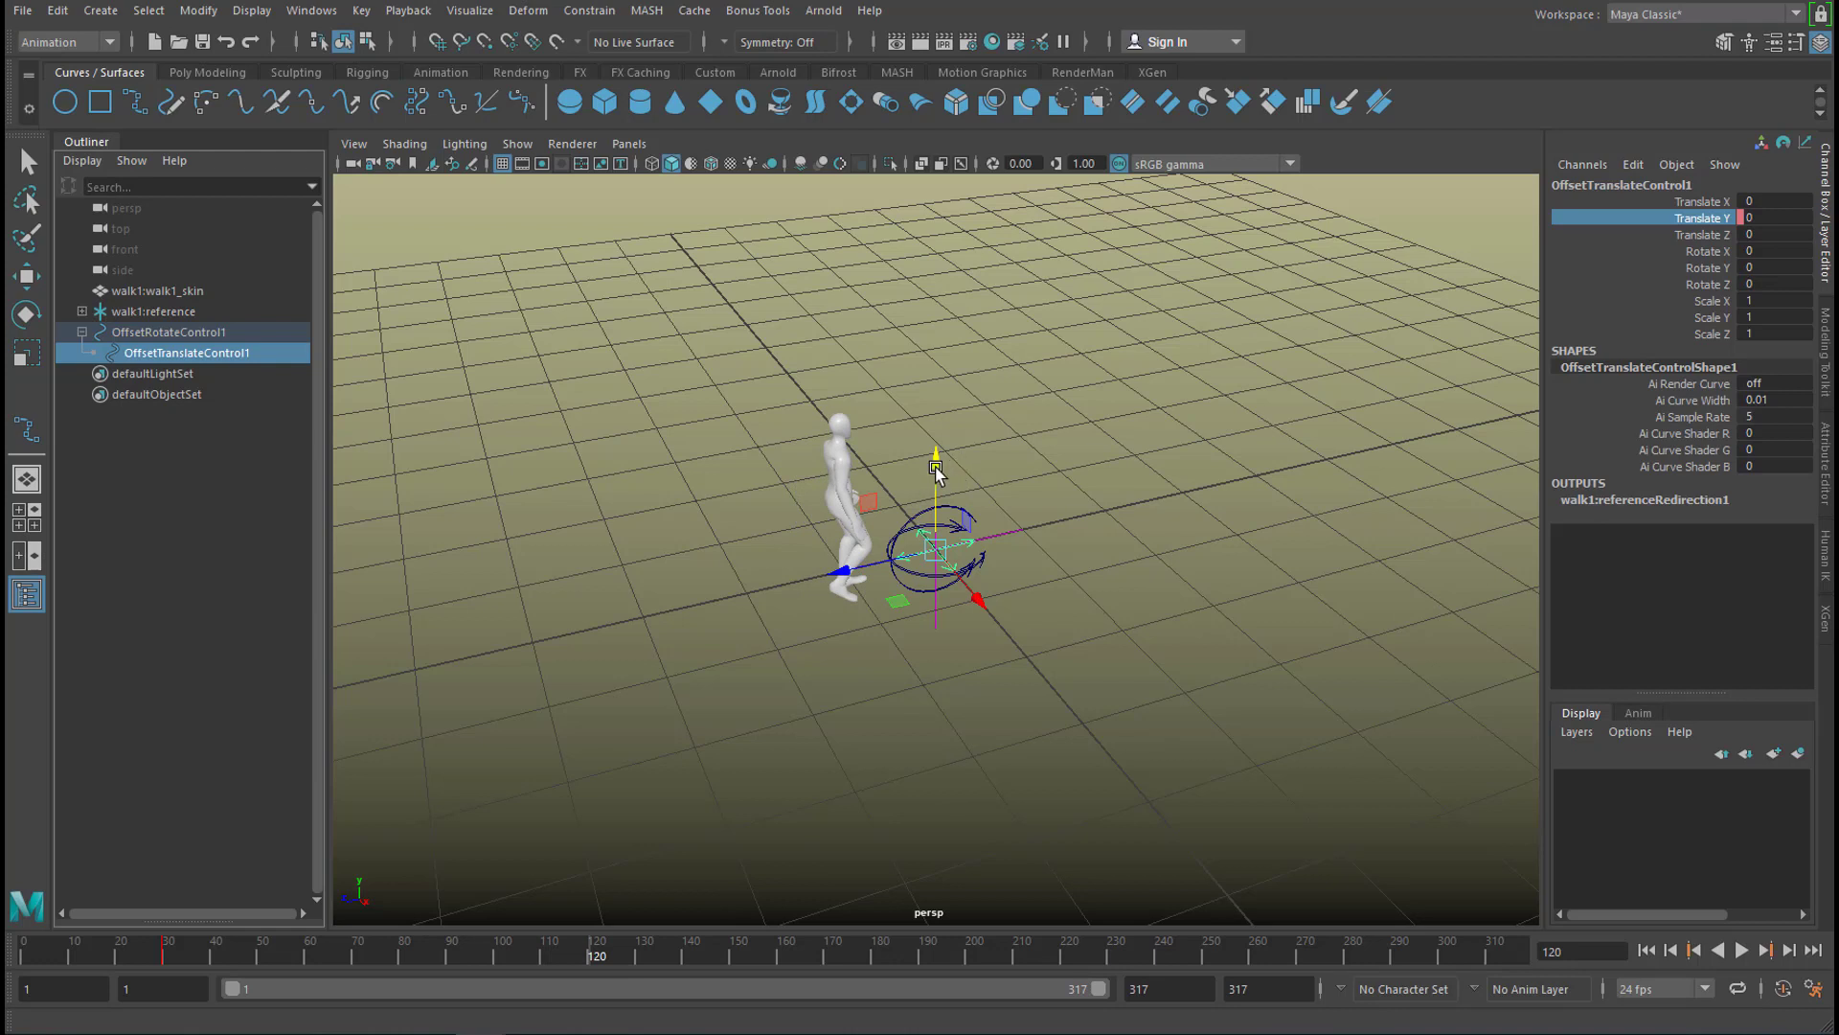
{"action": "left_click_drag", "start_coordinate": [954, 470], "coordinate": [966, 268]}
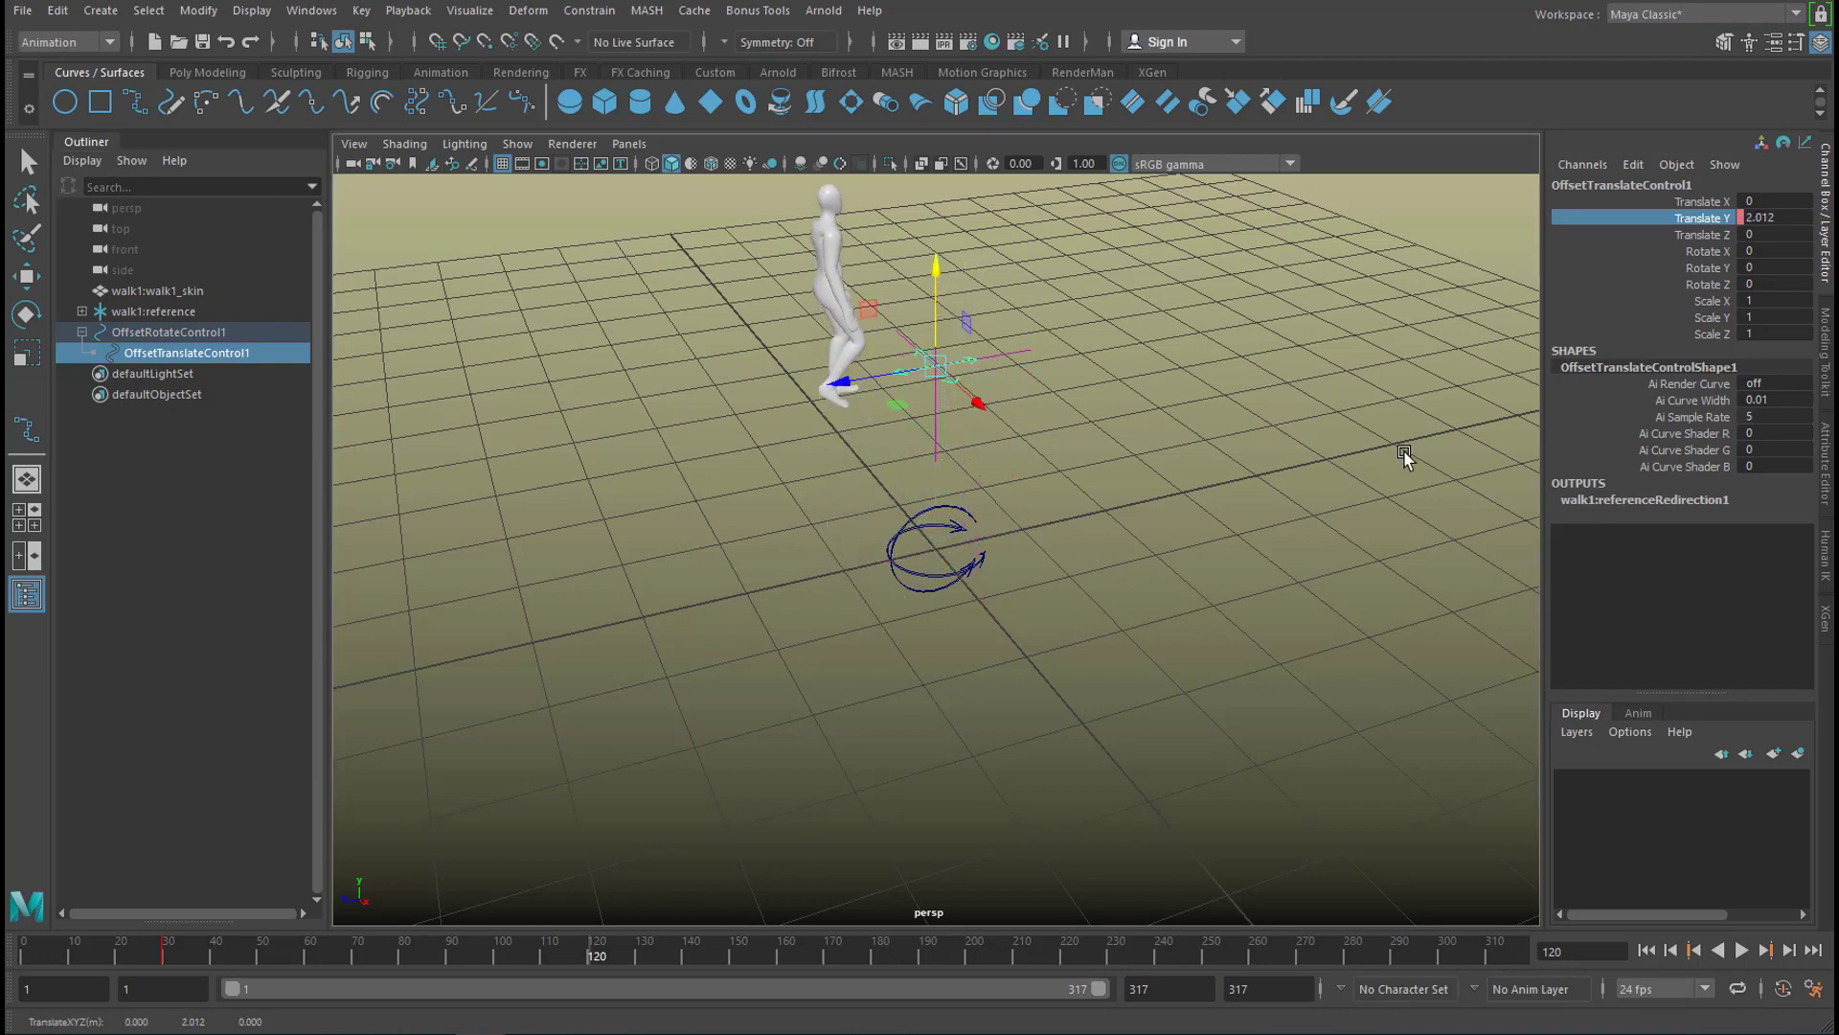
{"action": "right_click", "coordinate": [1718, 225]}
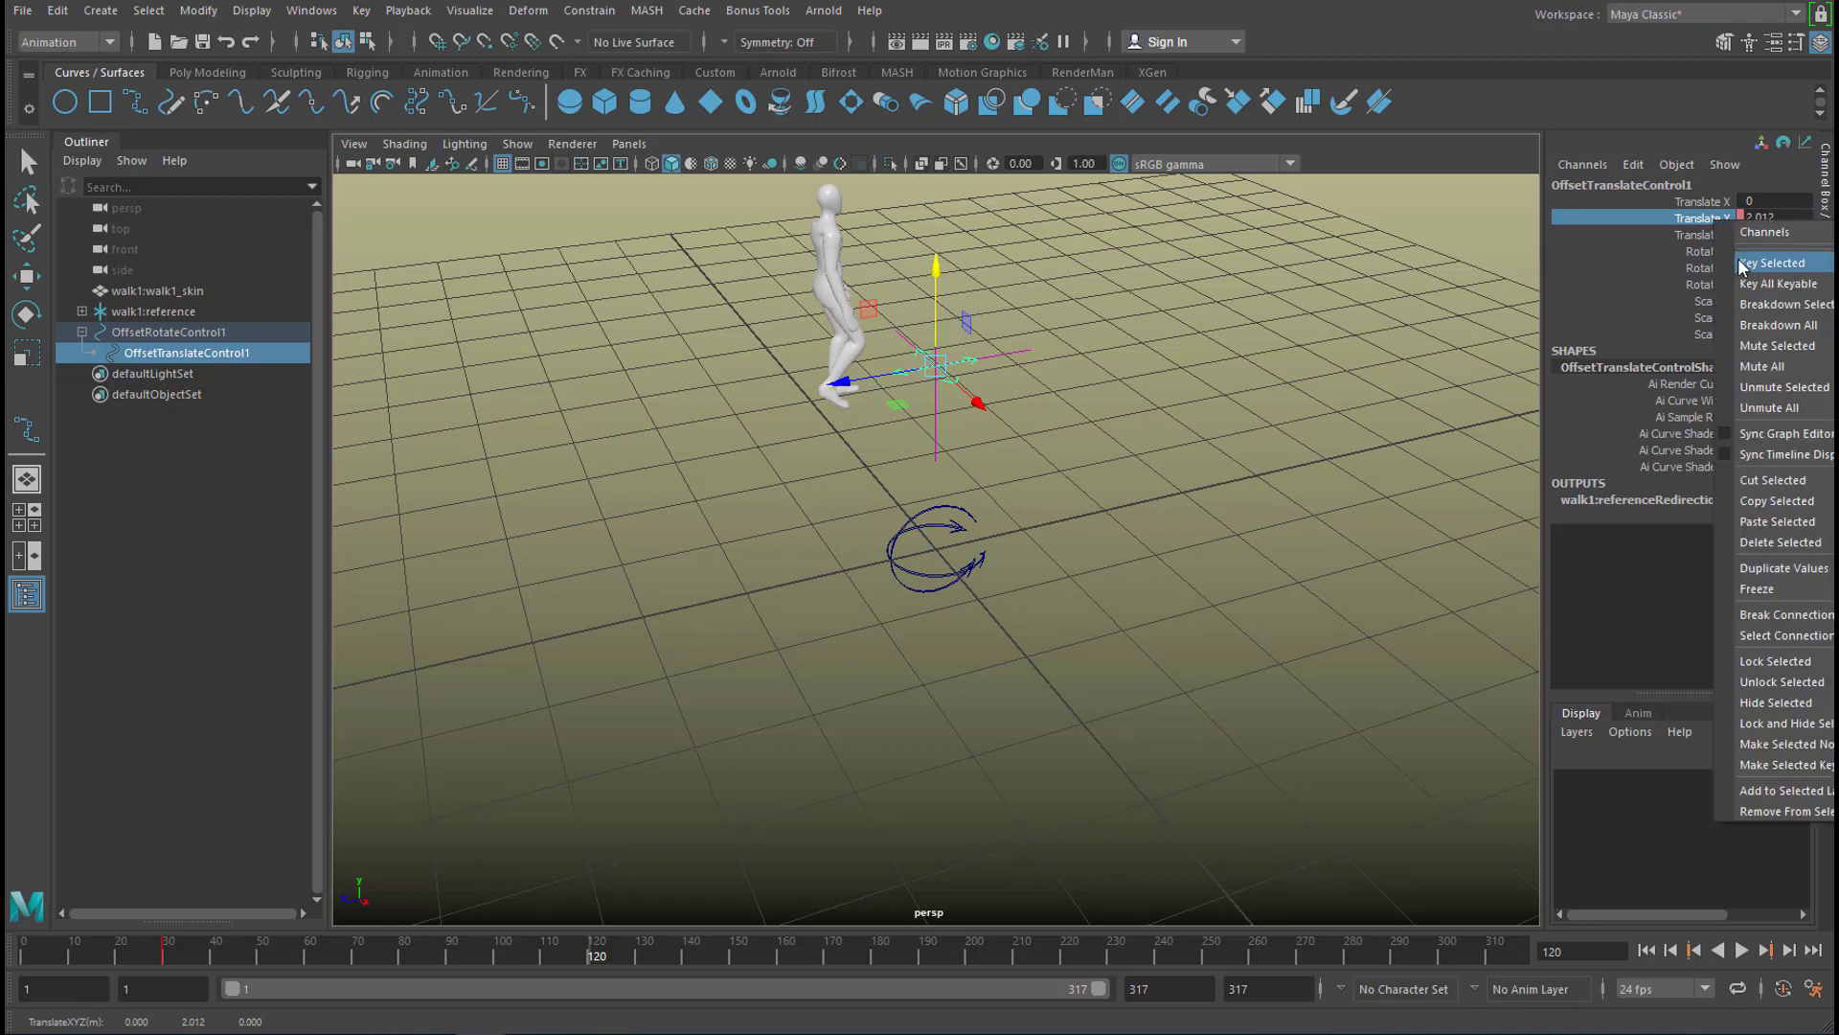
{"action": "left_click", "coordinate": [1770, 262]}
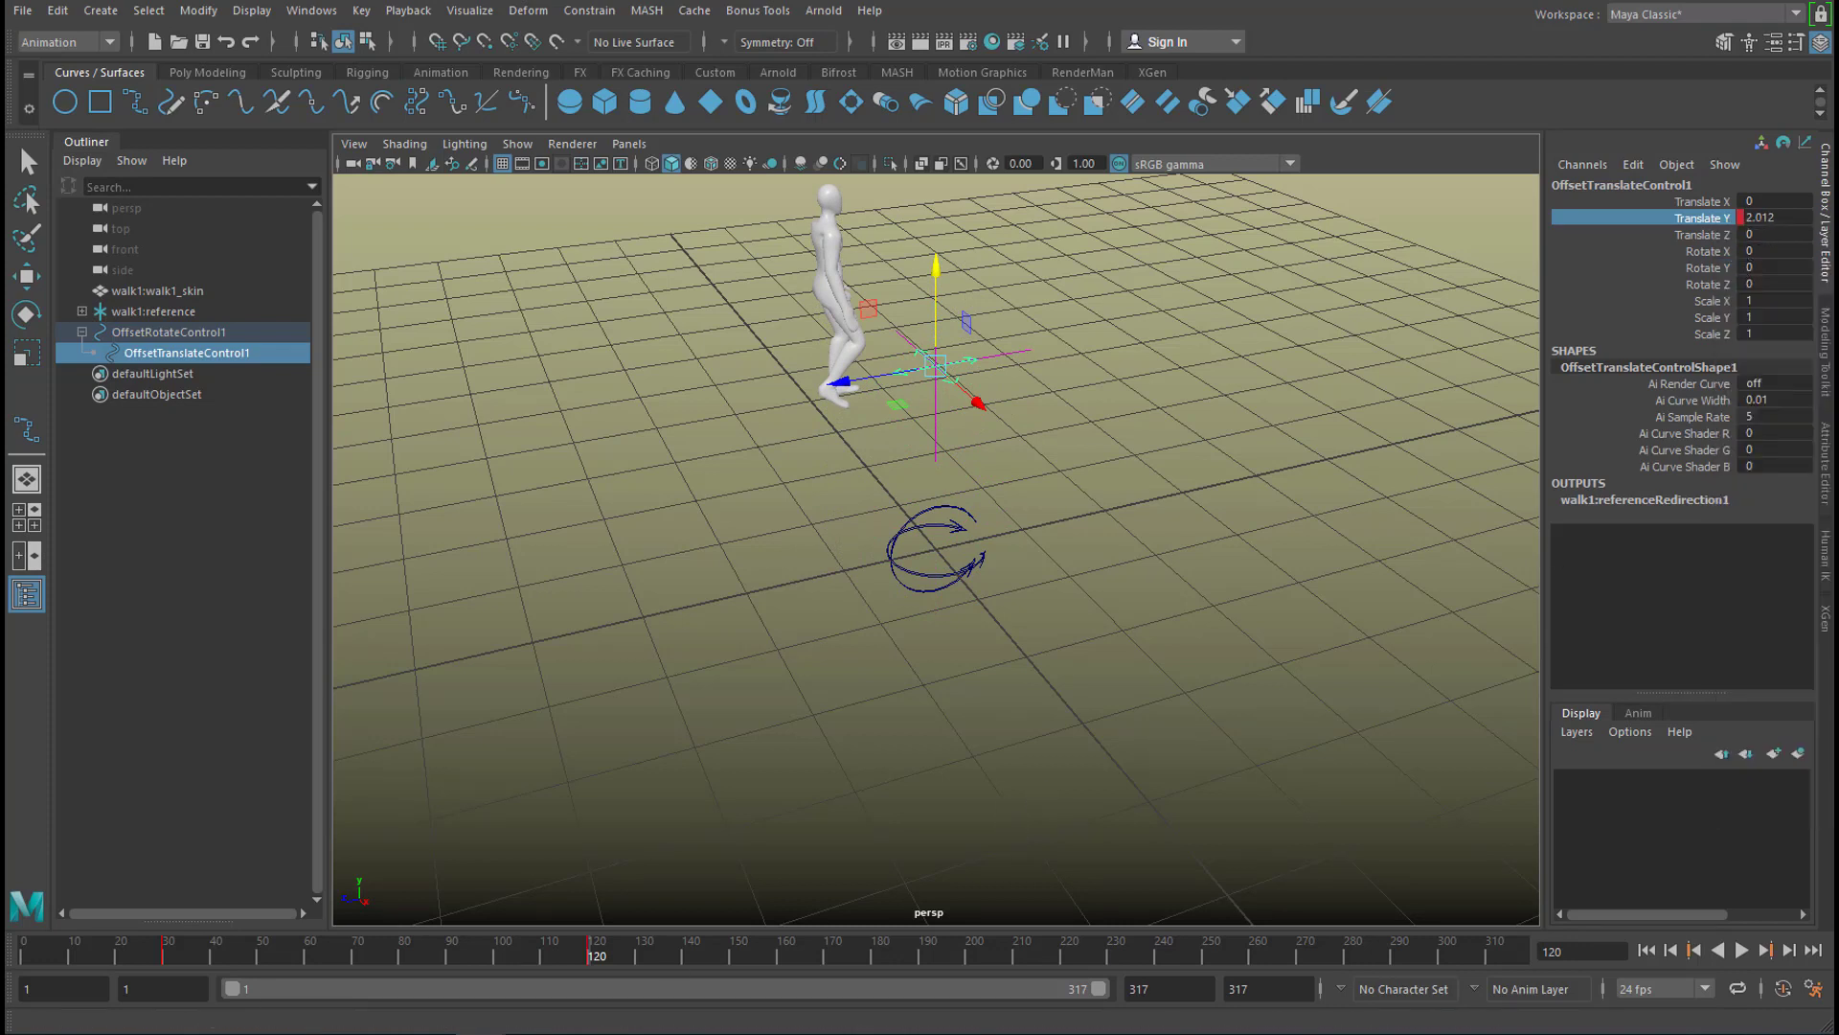
Play the animation from frame 1 to check the lift, viewing from a lower side angle.
{"action": "left_click", "coordinate": [1647, 951]}
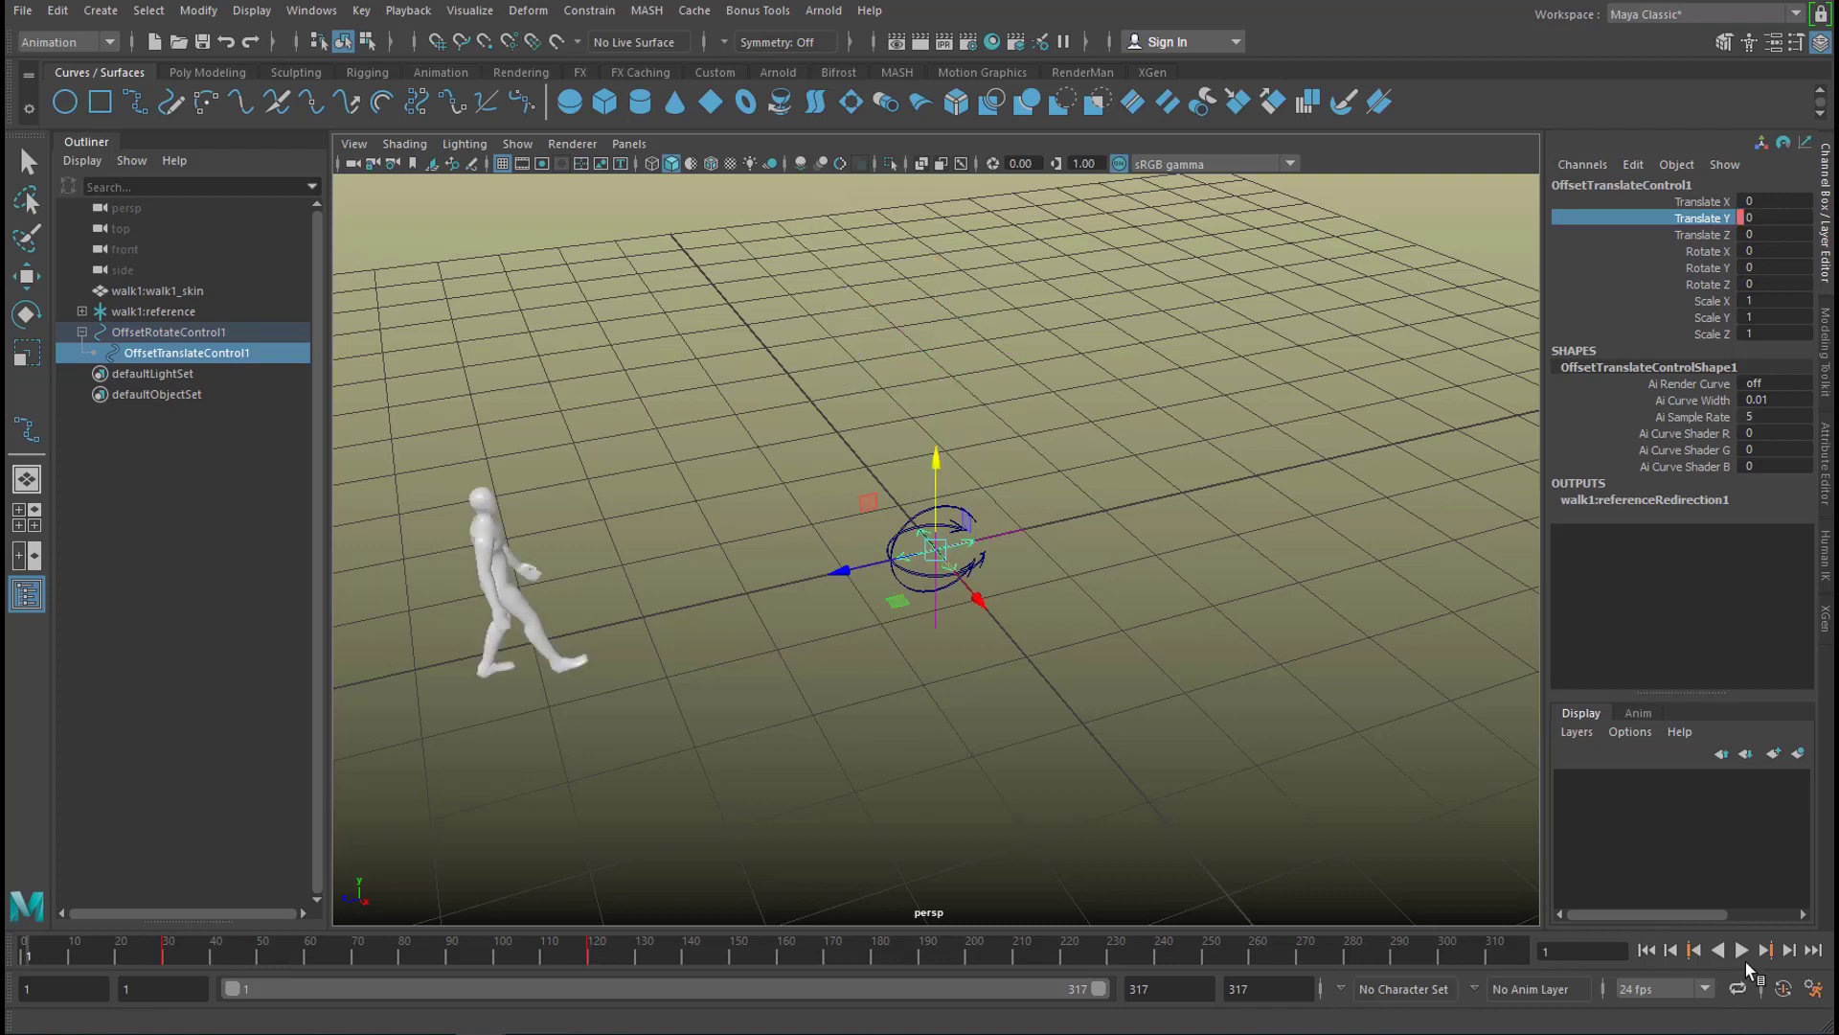
{"action": "left_click", "coordinate": [1742, 951]}
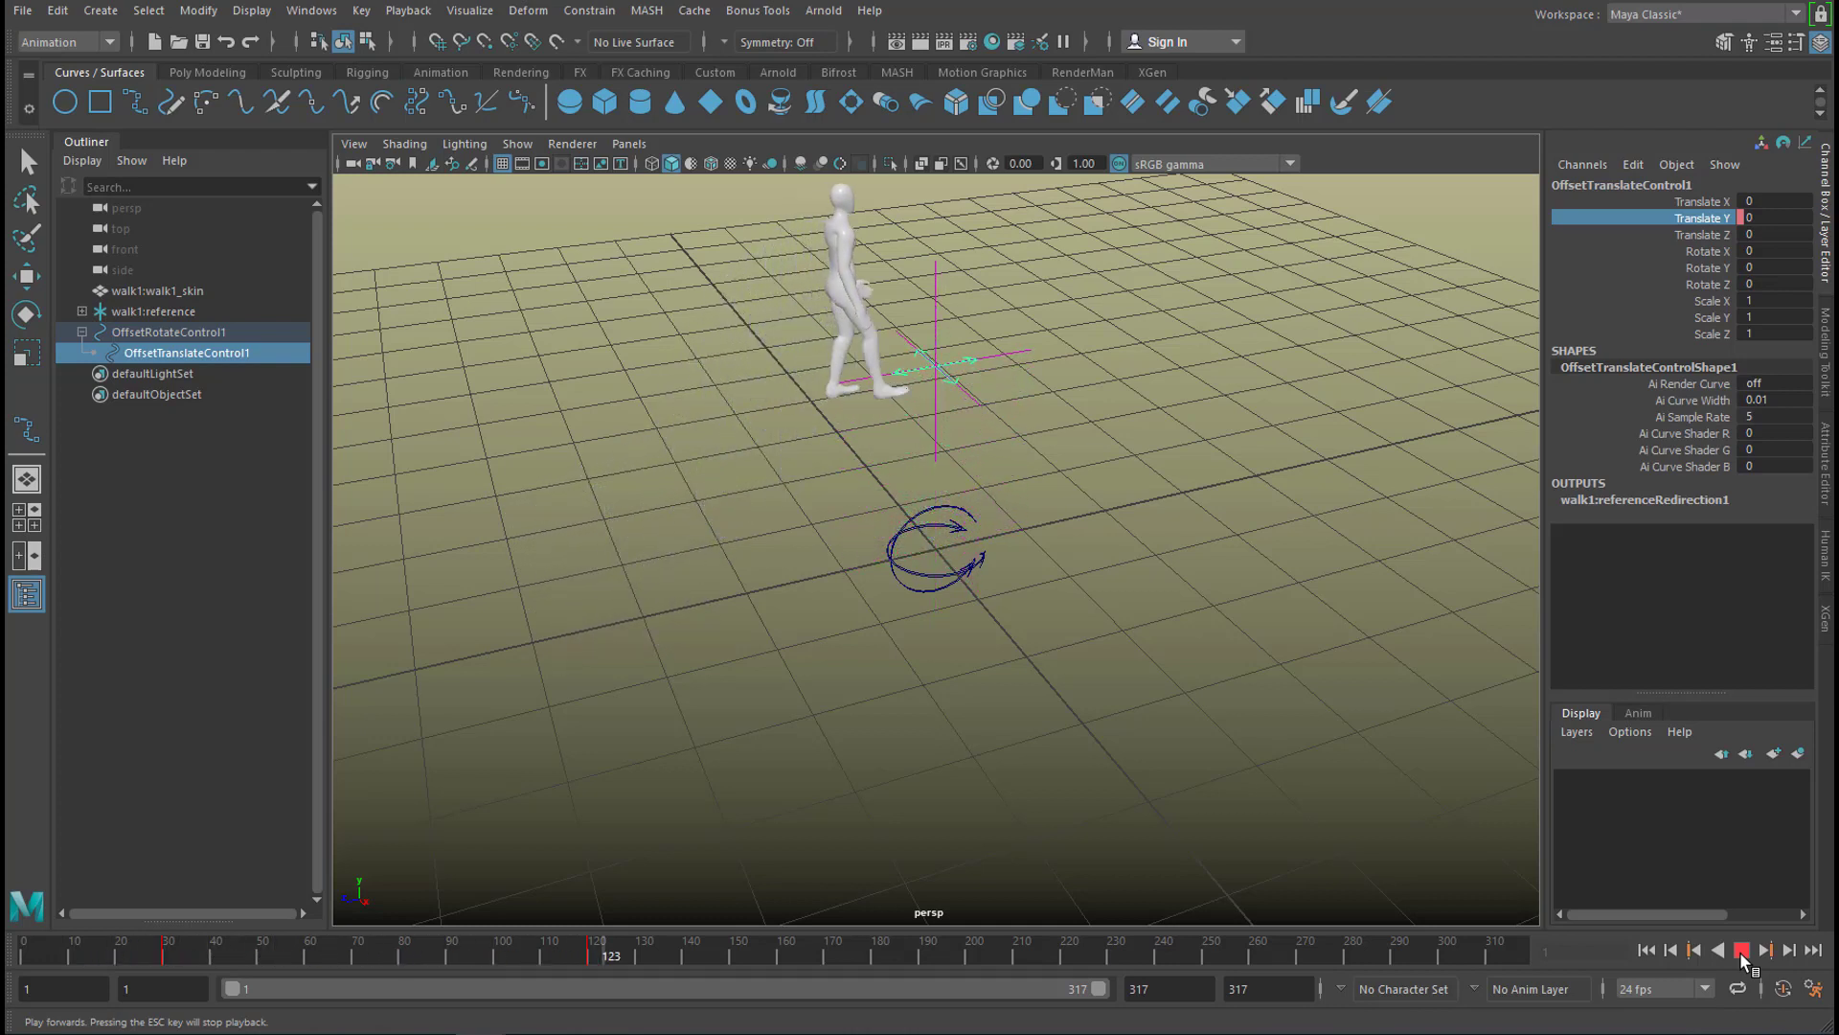
{"action": "left_click", "coordinate": [1741, 951]}
{"action": "left_click", "coordinate": [1647, 950]}
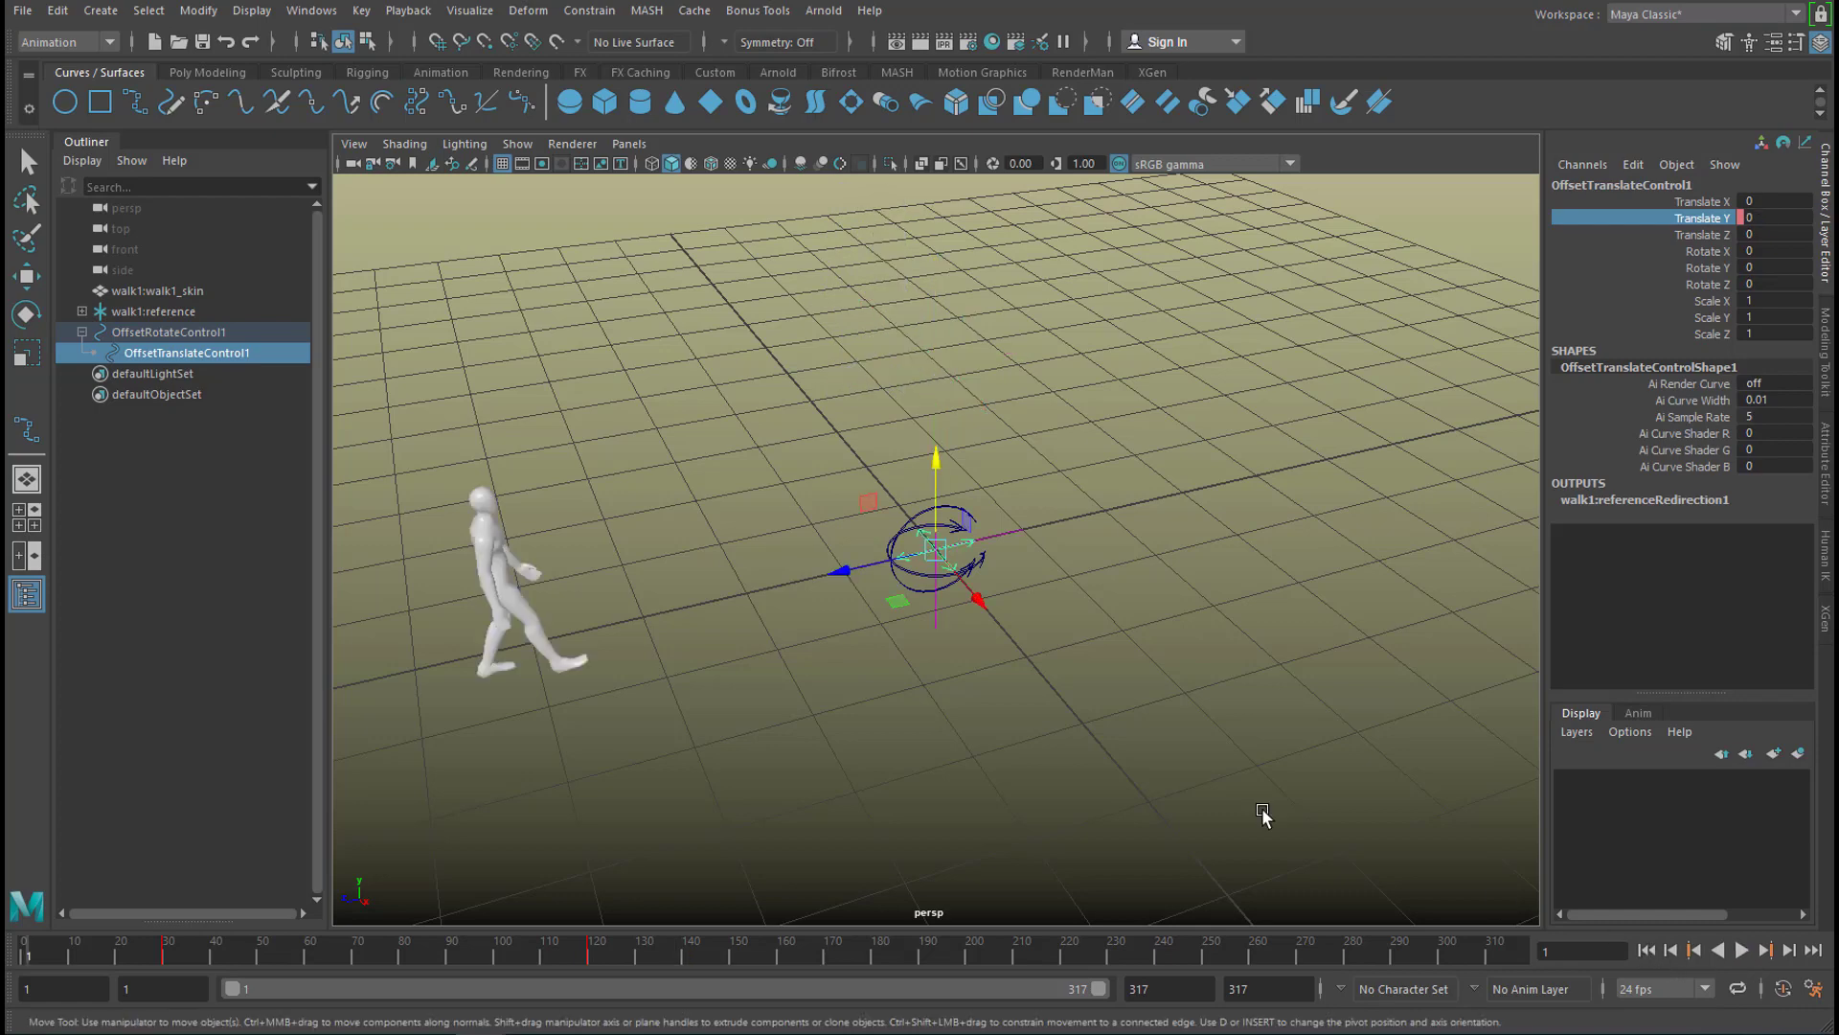
{"action": "left_click_drag", "start_coordinate": [1098, 814], "coordinate": [1085, 771], "text": "alt"}
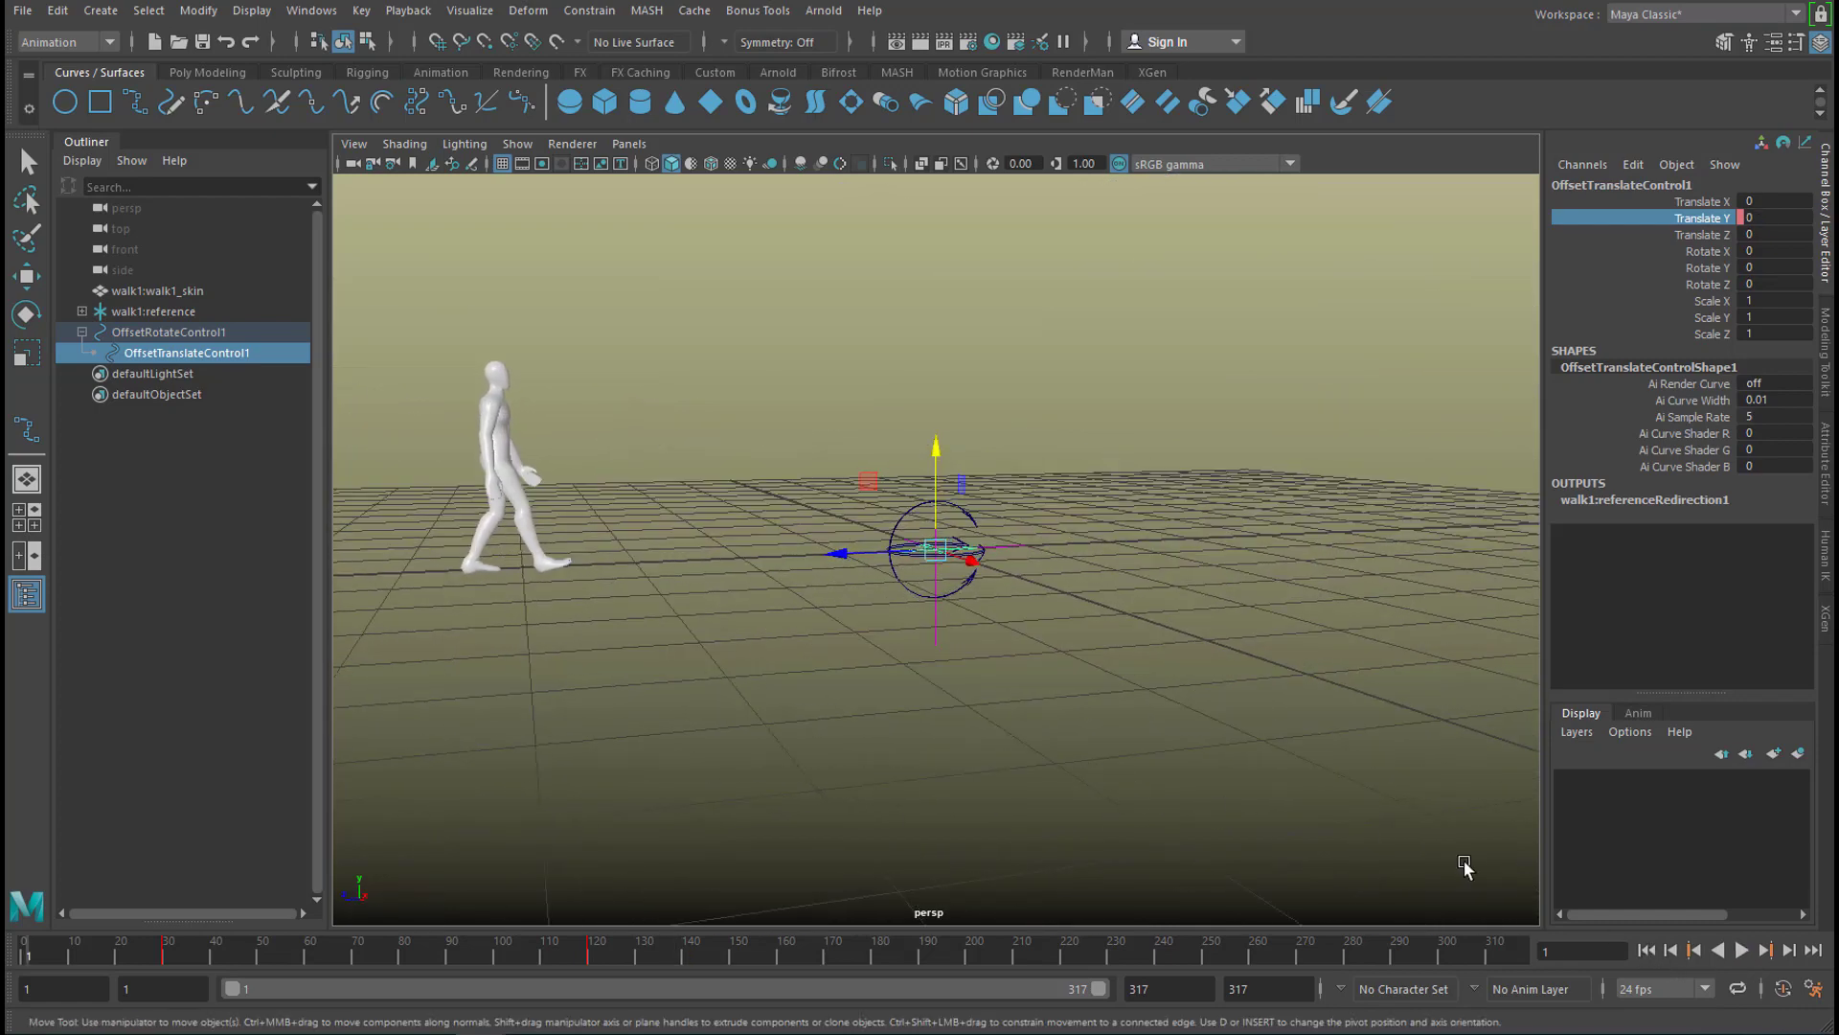
{"action": "left_click", "coordinate": [1742, 949]}
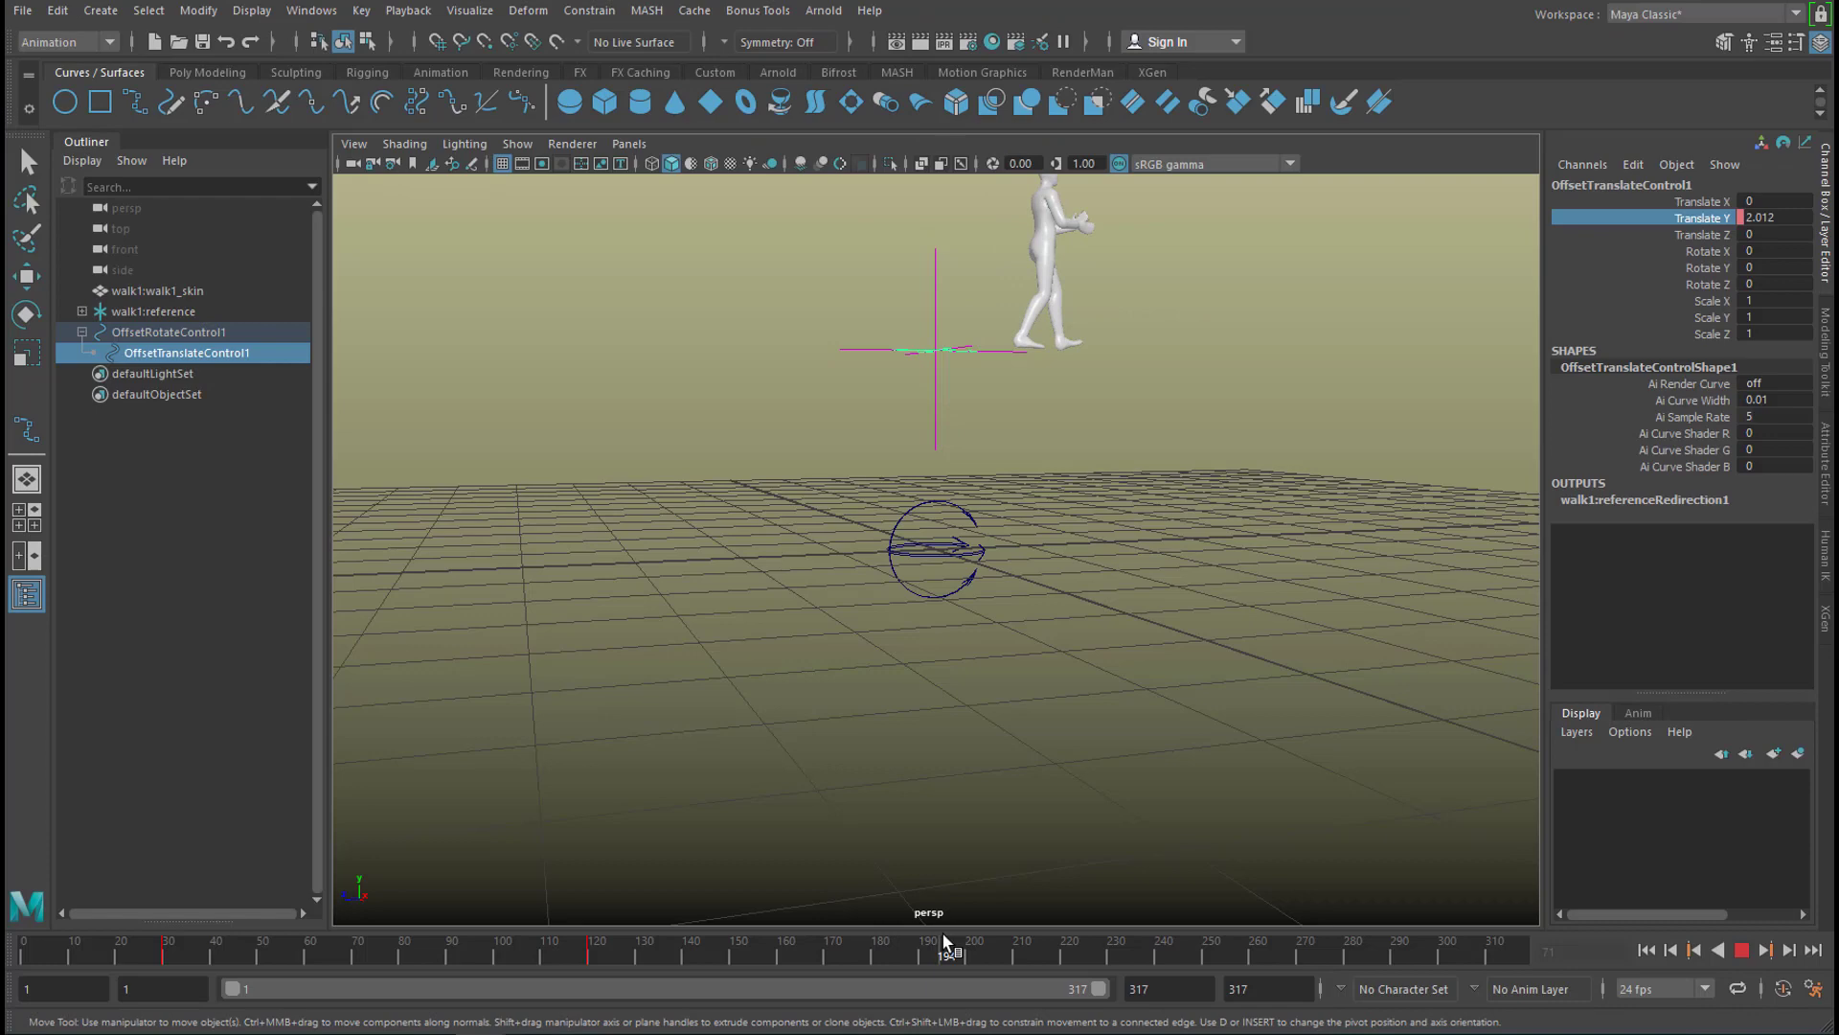
Stop at frame 228 and key Translate Y there to hold the raised height.
{"action": "key", "text": "Escape"}
{"action": "middle_click_drag", "start_coordinate": [1061, 663], "coordinate": [956, 706], "text": "alt"}
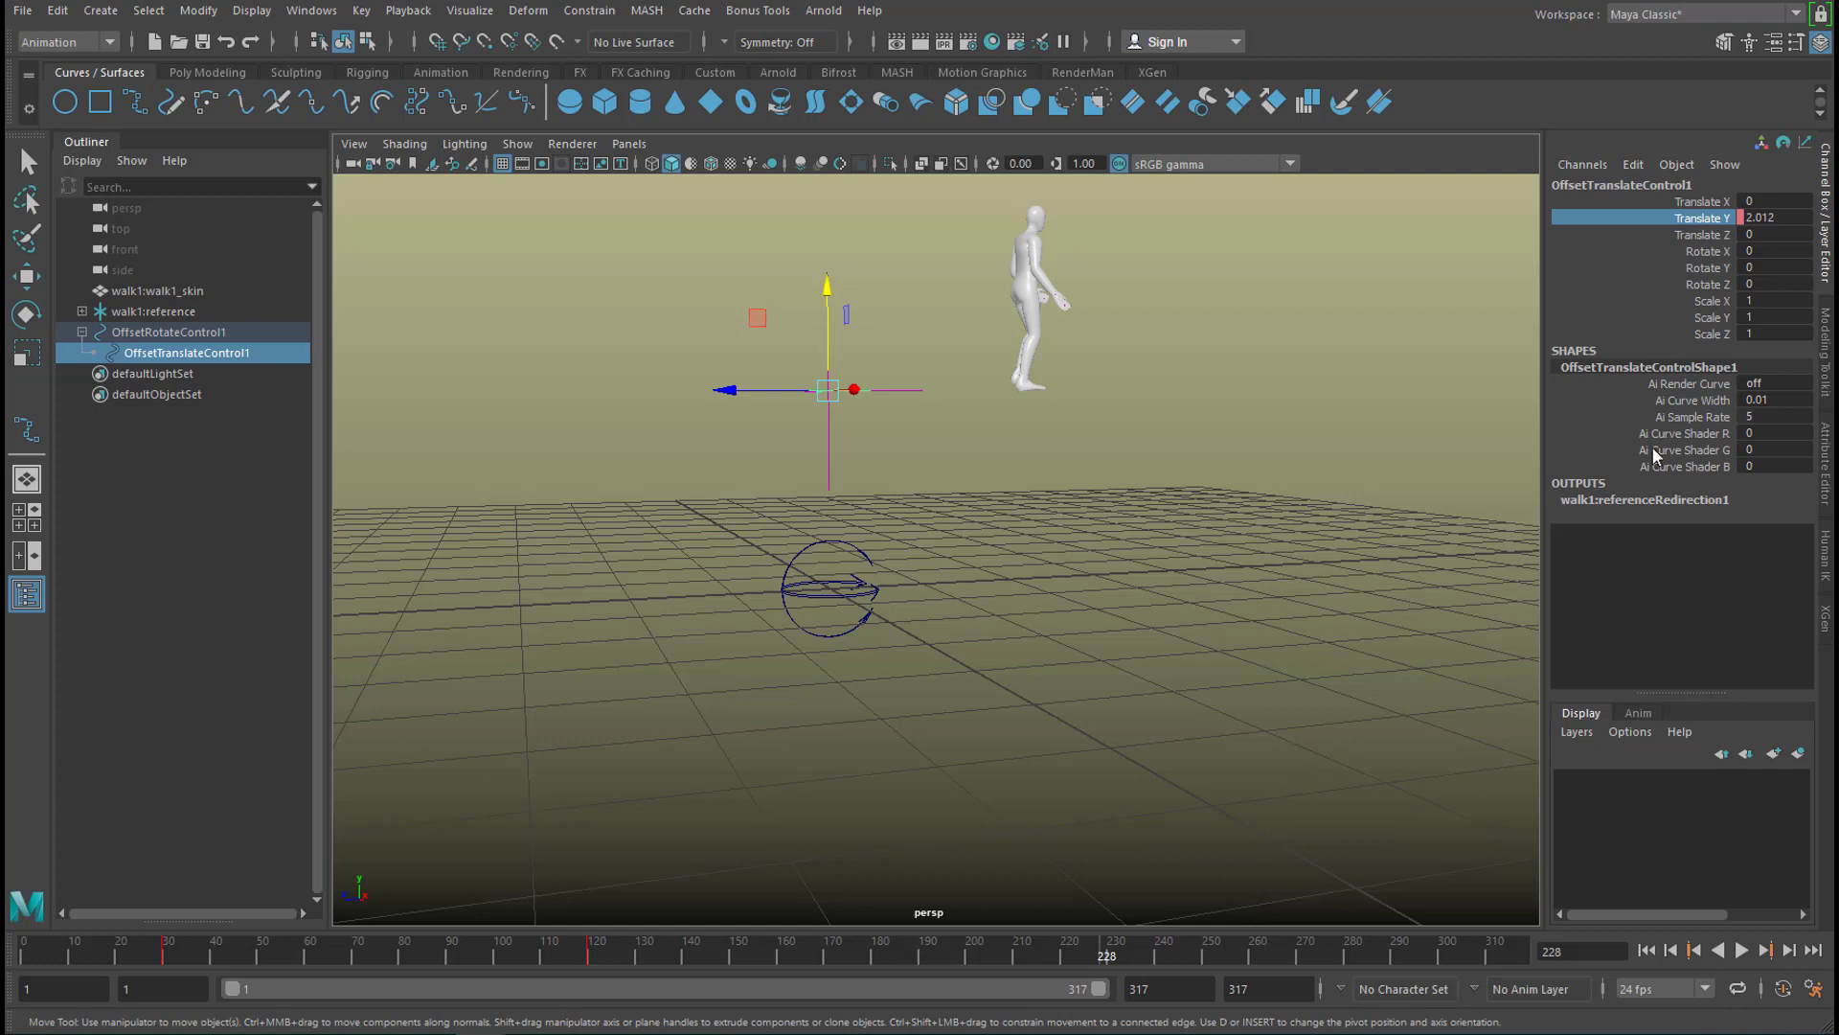
{"action": "right_click", "coordinate": [1713, 222]}
{"action": "left_click", "coordinate": [1768, 260]}
At the final frame 317, set Translate Y to 0 and key it.
{"action": "left_click_drag", "start_coordinate": [1127, 958], "coordinate": [1567, 944]}
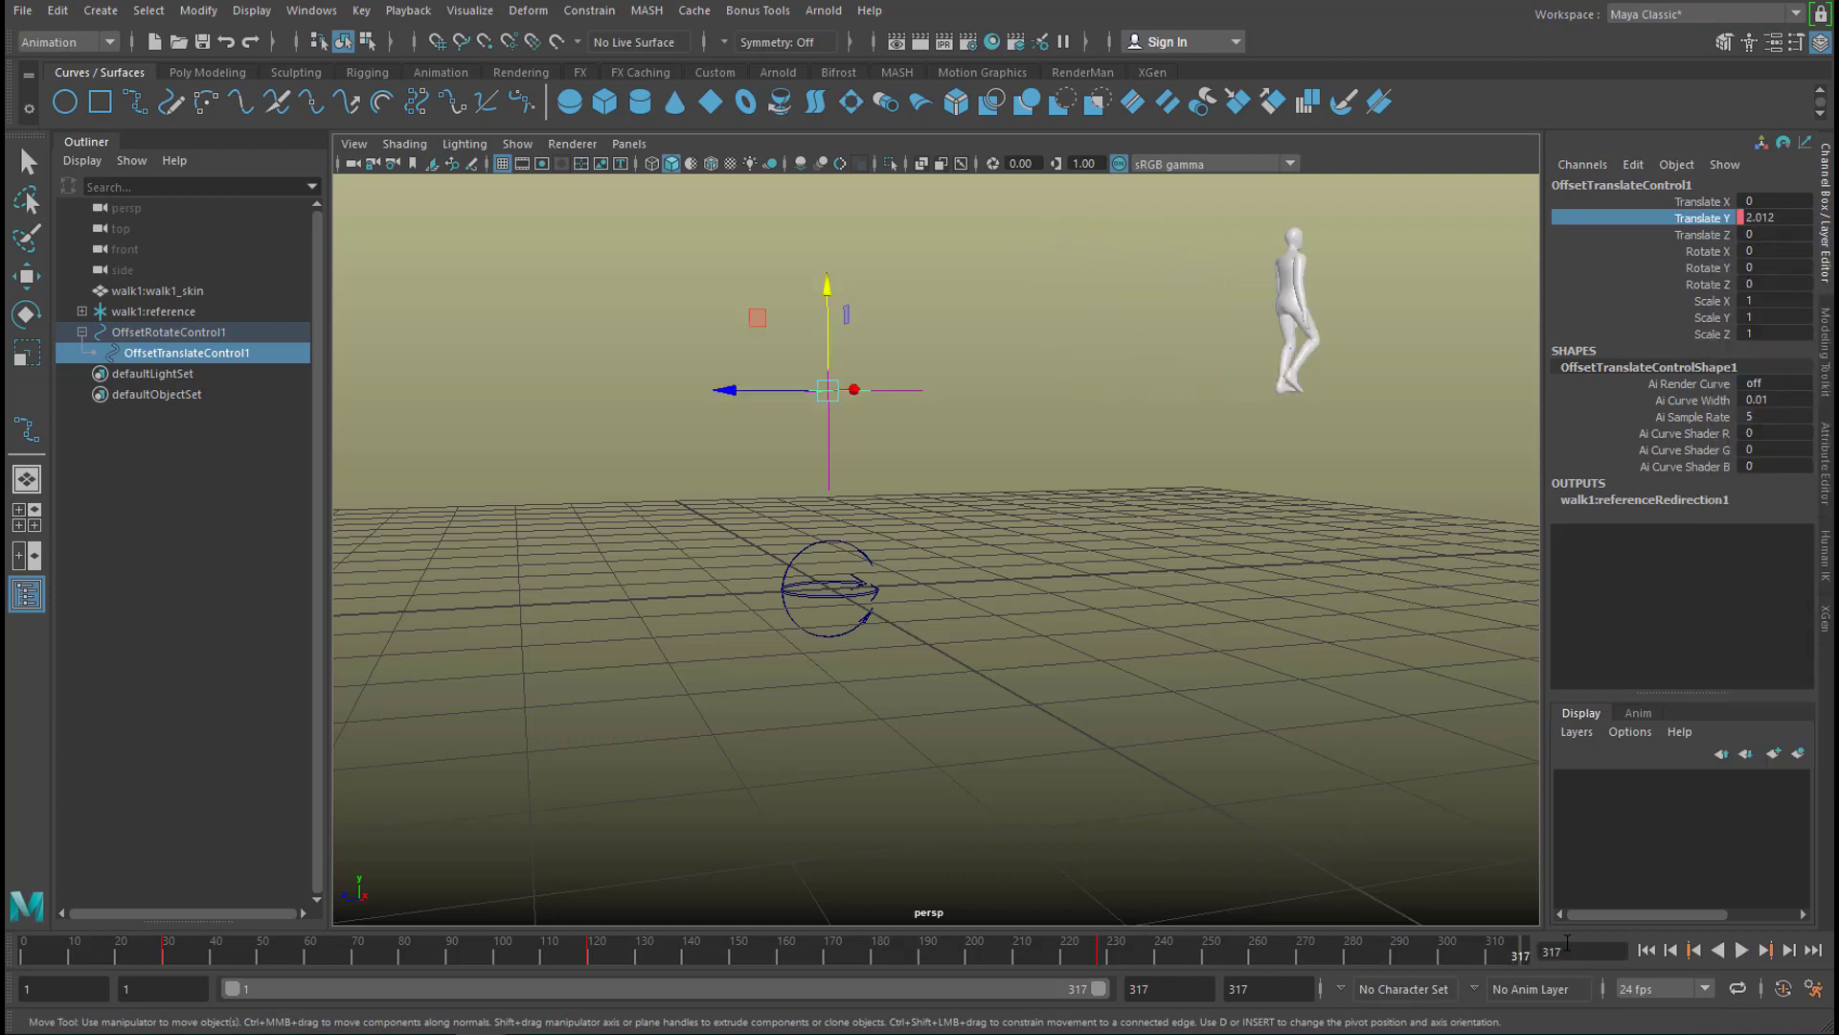
{"action": "left_click", "coordinate": [1772, 217]}
{"action": "type", "text": "0"}
{"action": "key", "text": "Return"}
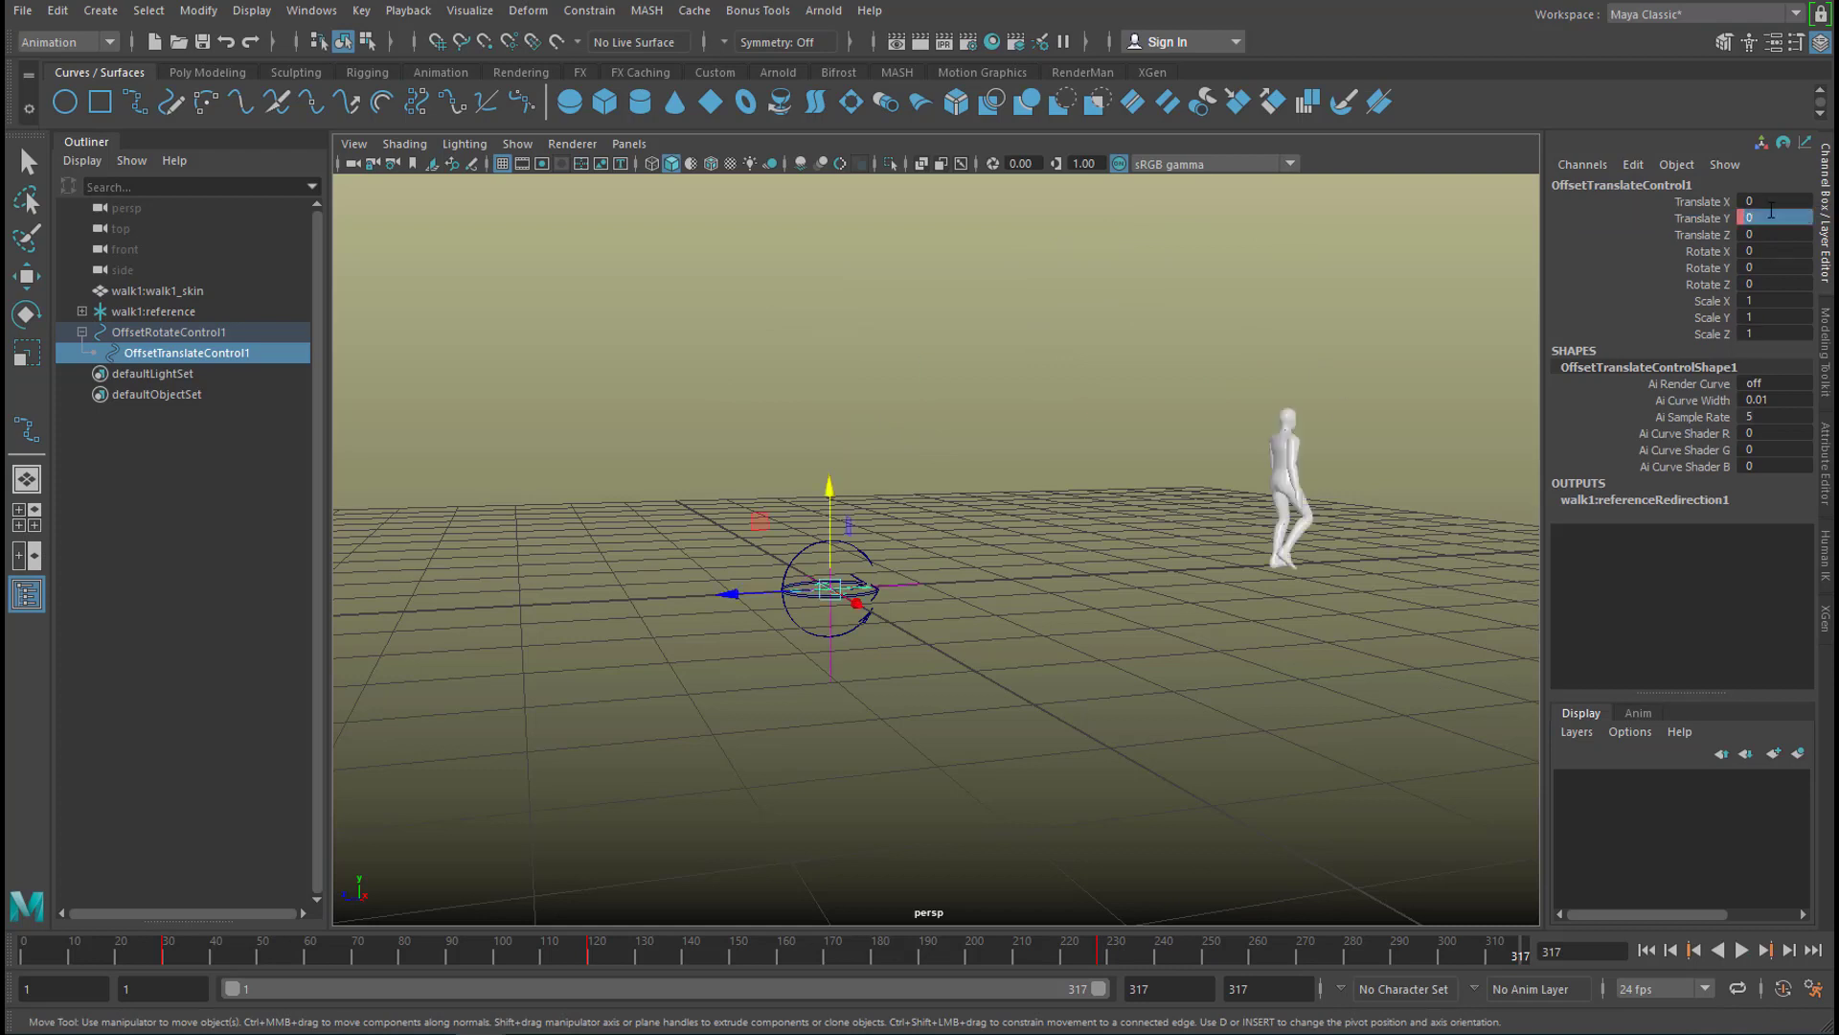
{"action": "right_click", "coordinate": [1715, 218]}
{"action": "left_click", "coordinate": [1742, 270]}
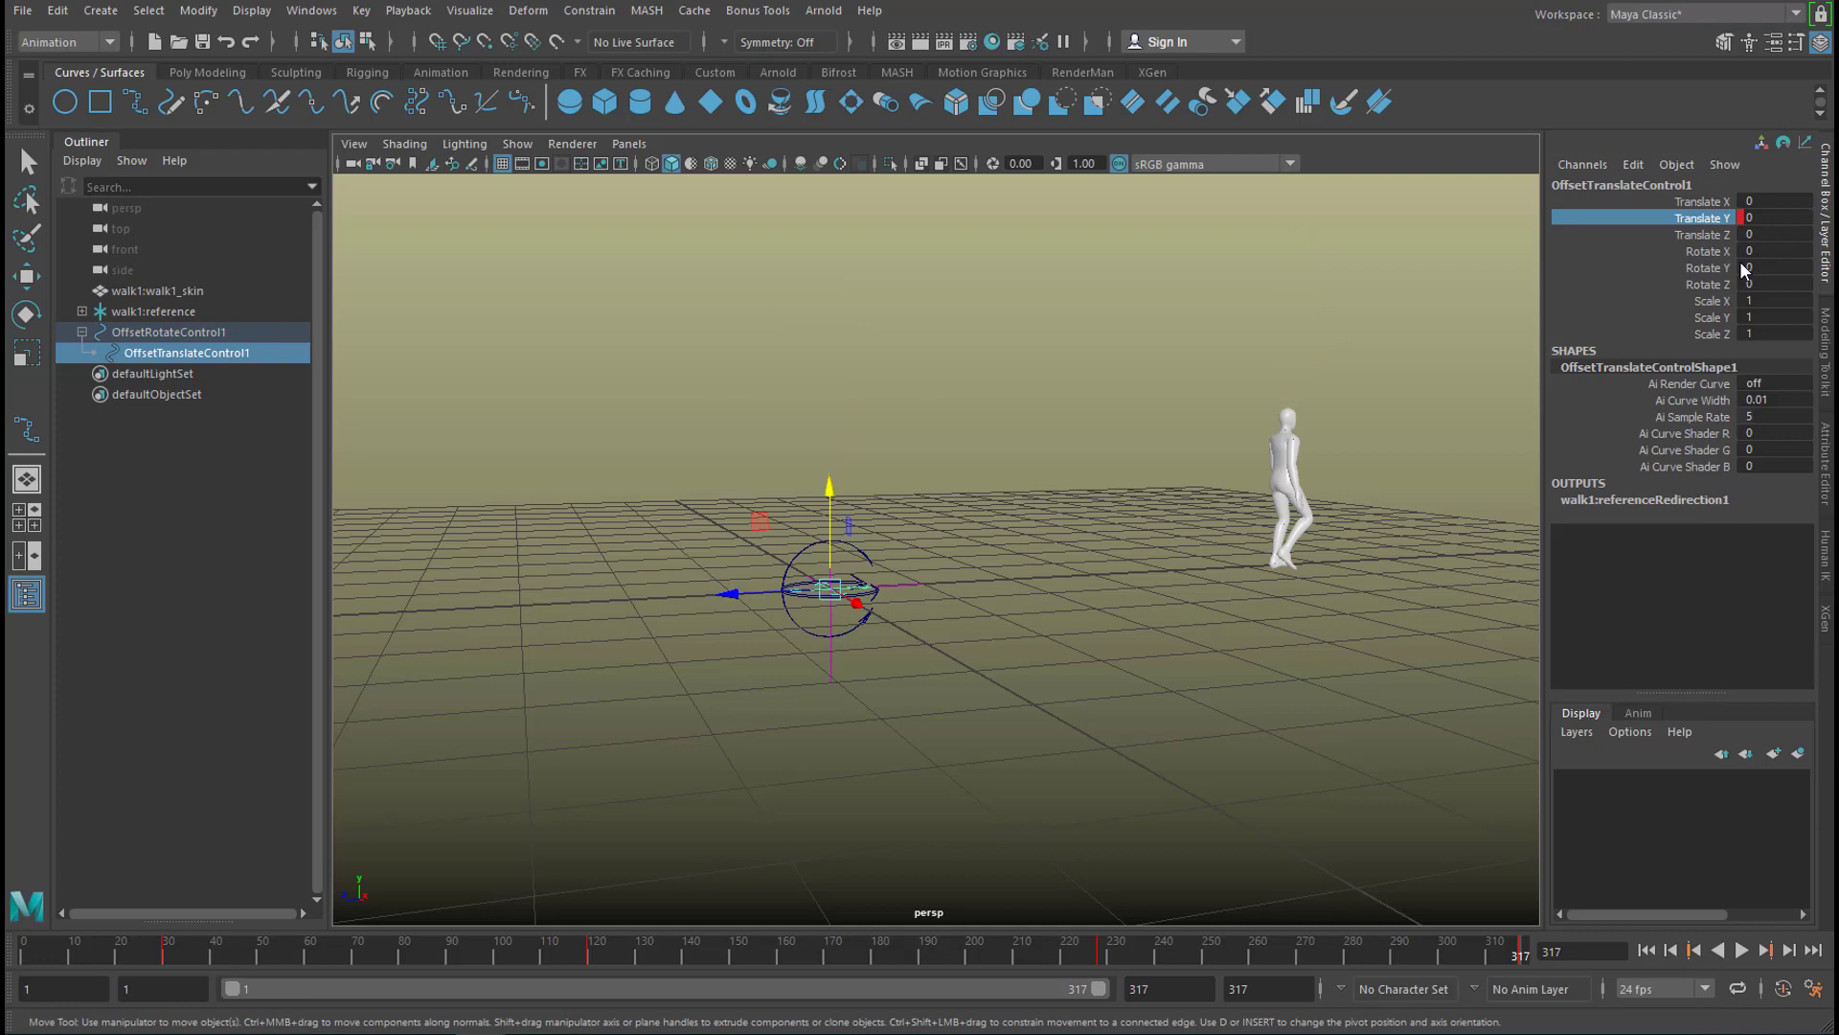
Play the animation from the start to review the lift and drop, then stop.
{"action": "left_click", "coordinate": [1646, 949]}
{"action": "left_click", "coordinate": [1740, 949]}
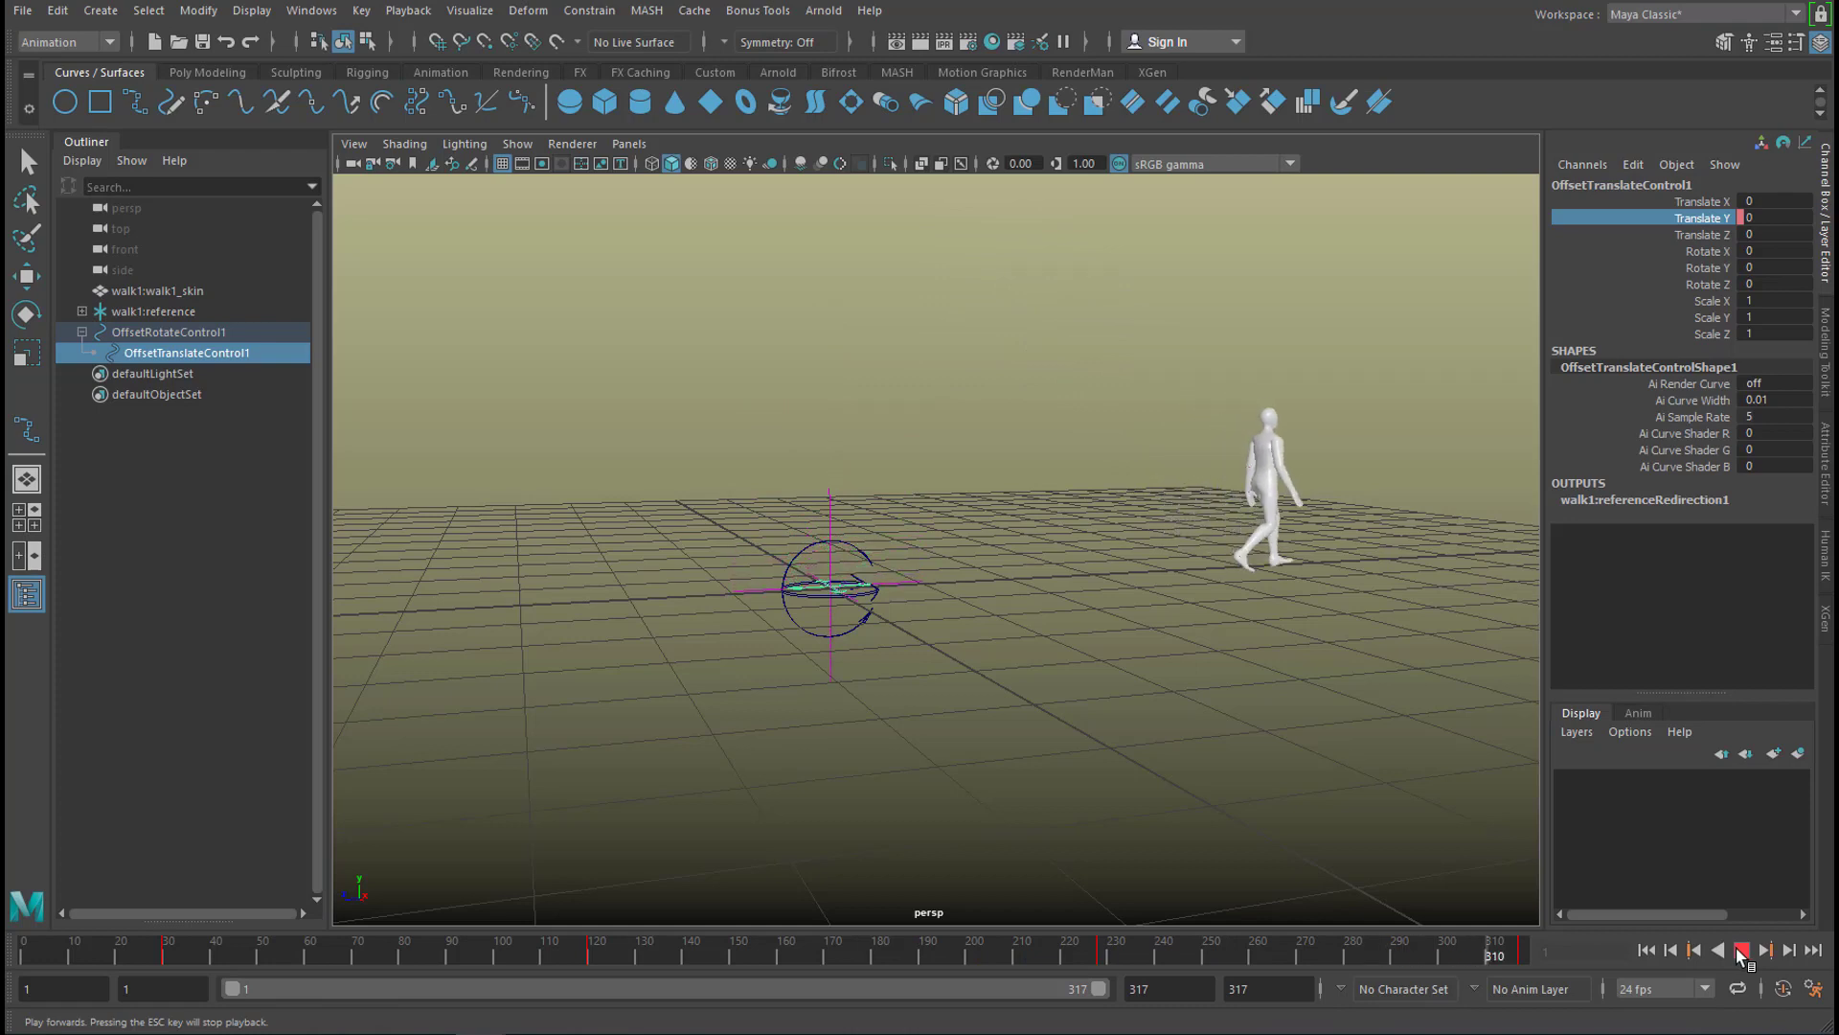
{"action": "left_click", "coordinate": [1741, 950]}
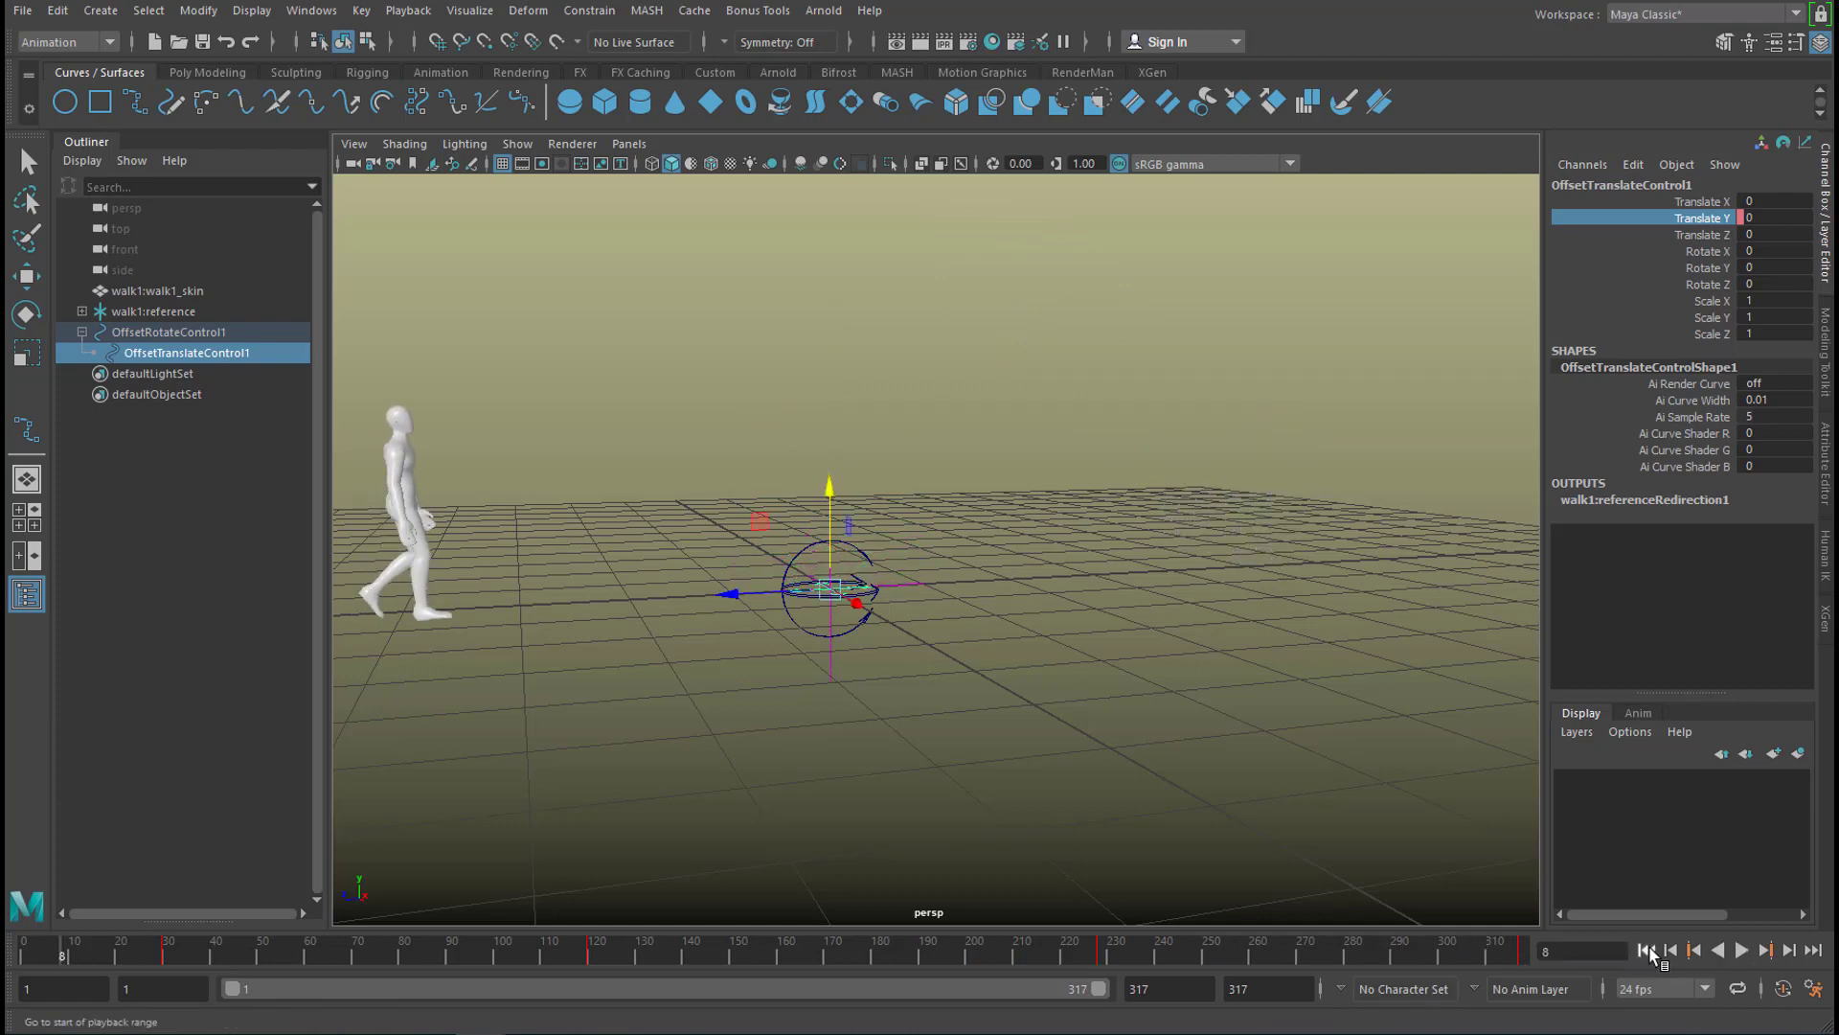
Replay the lifted walk, then select OffsetRotateControl1's Rotate Y channel.
{"action": "key", "text": "alt+v"}
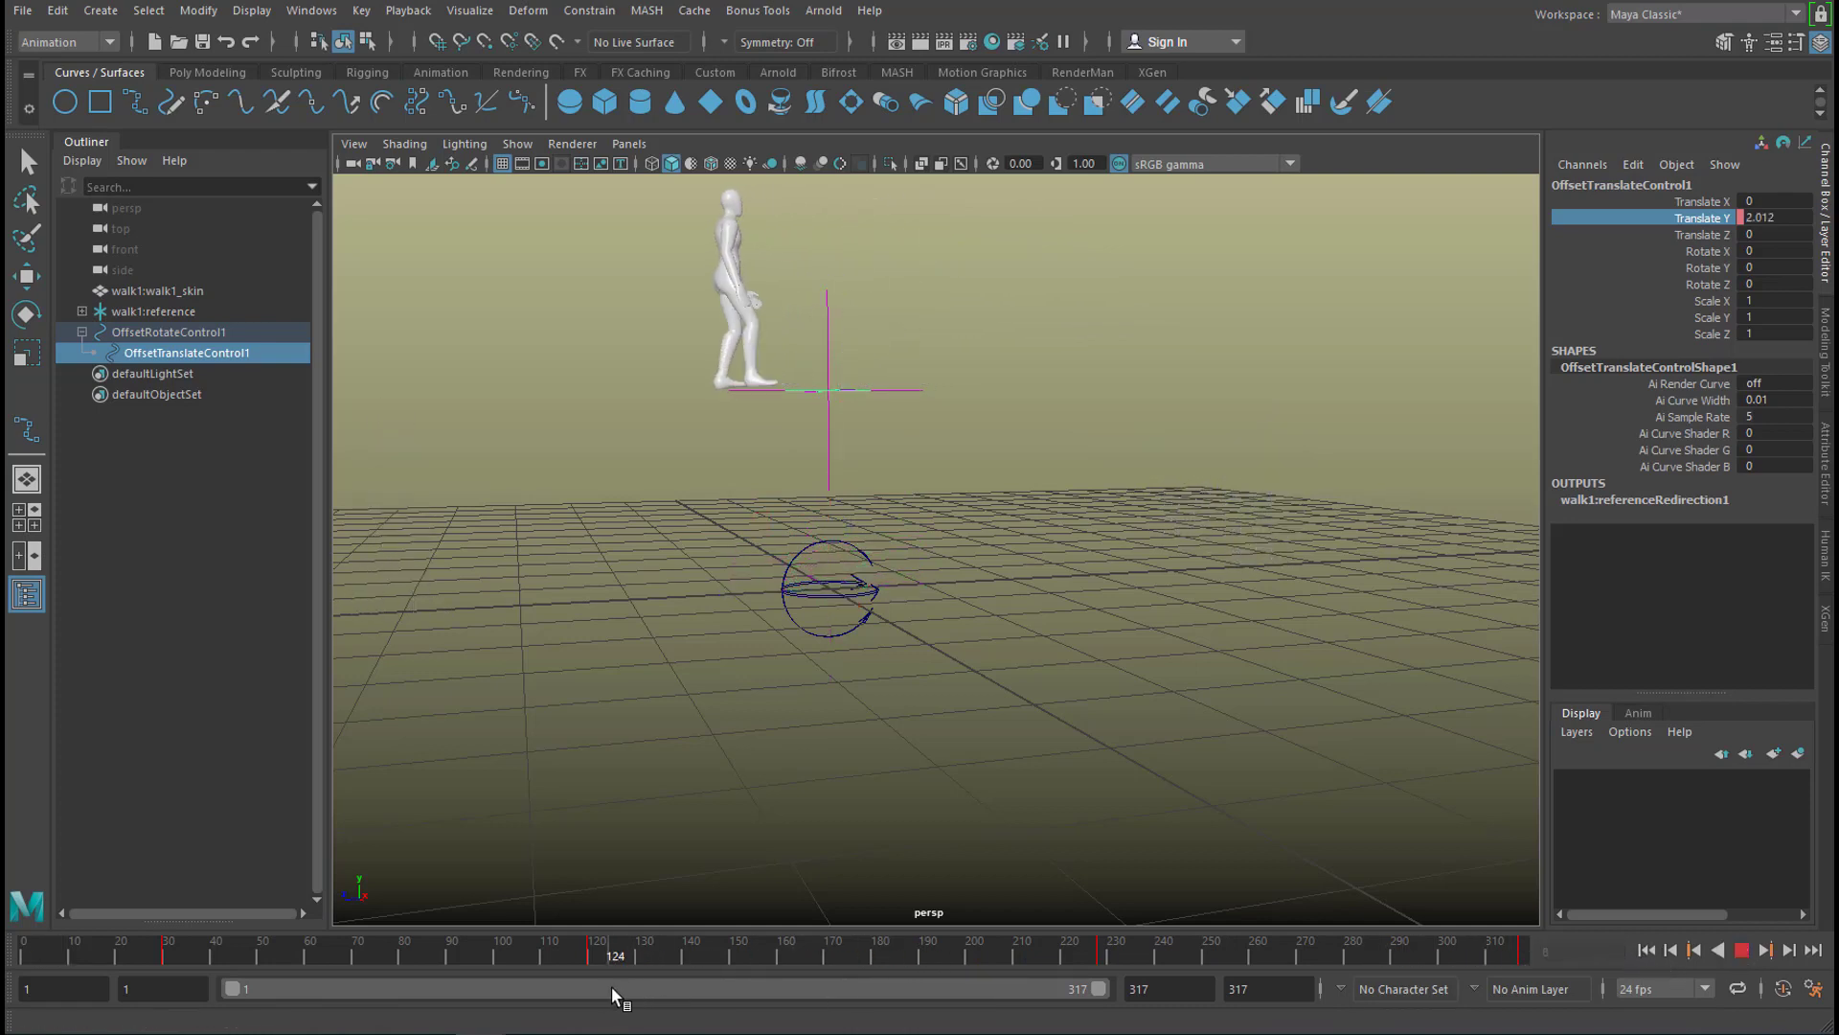
{"action": "left_click_drag", "start_coordinate": [877, 989], "coordinate": [639, 1010]}
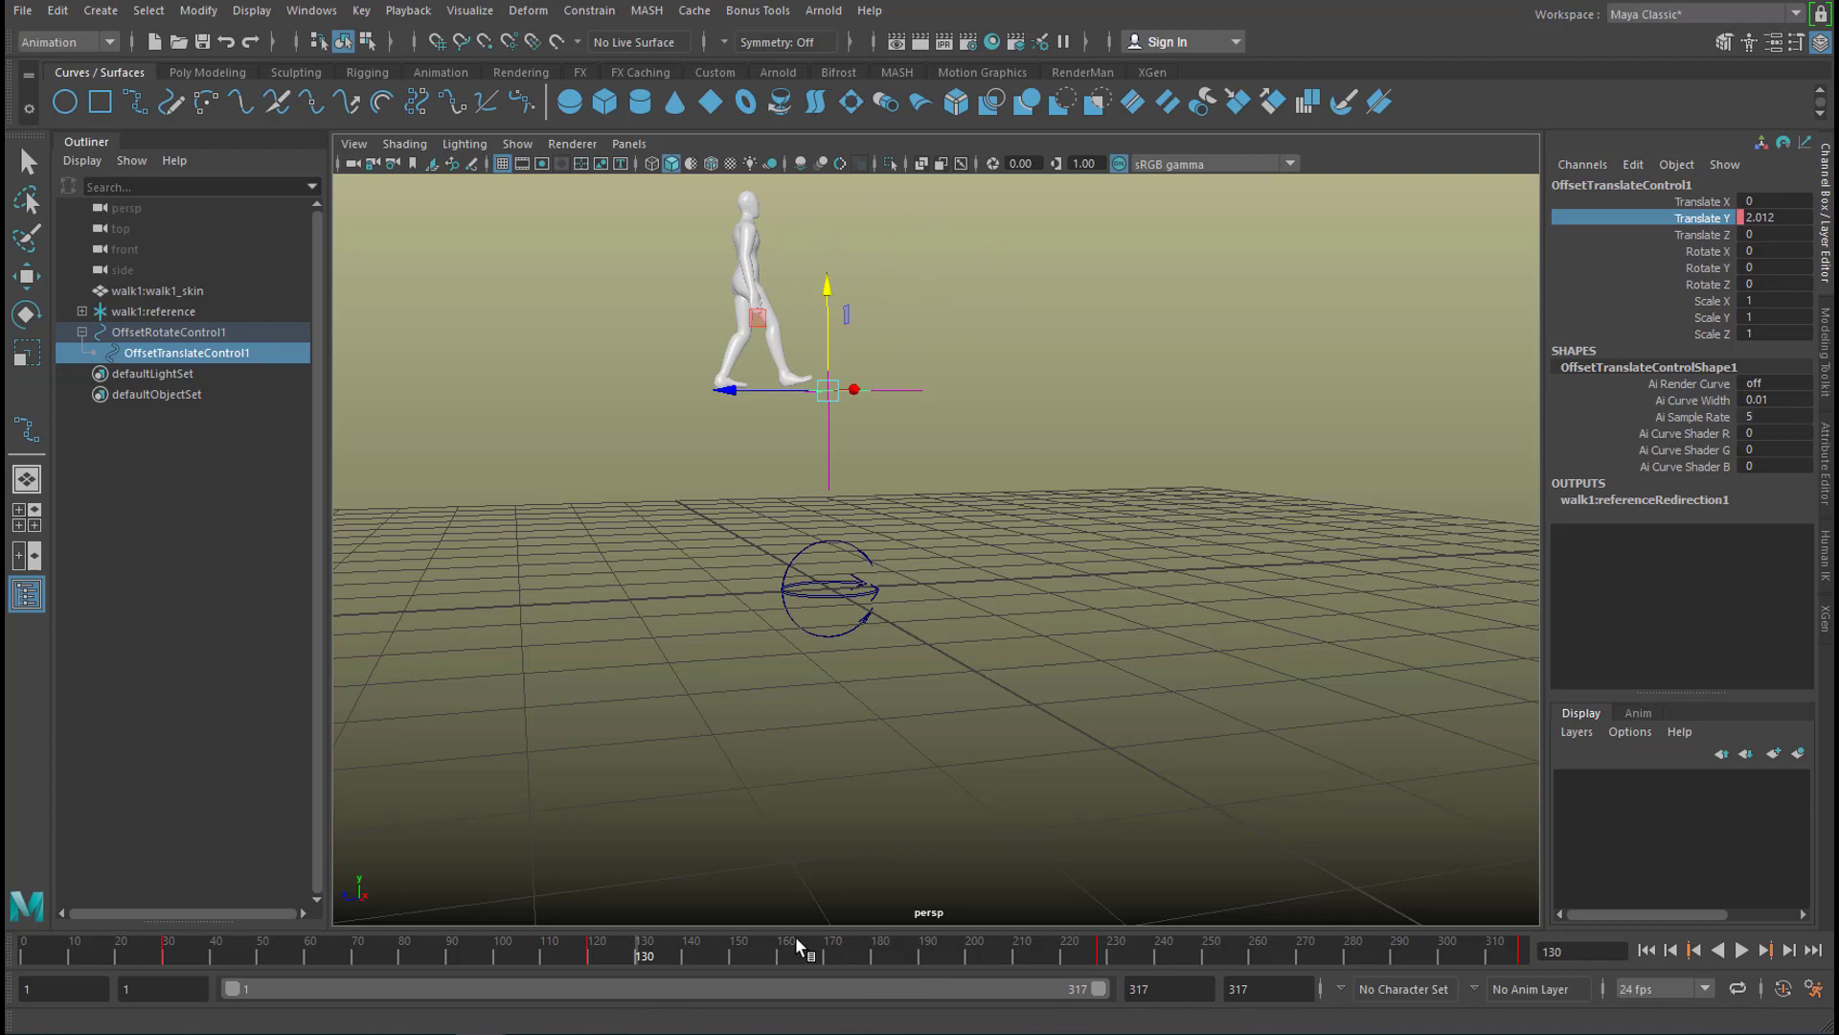
{"action": "left_click", "coordinate": [191, 332]}
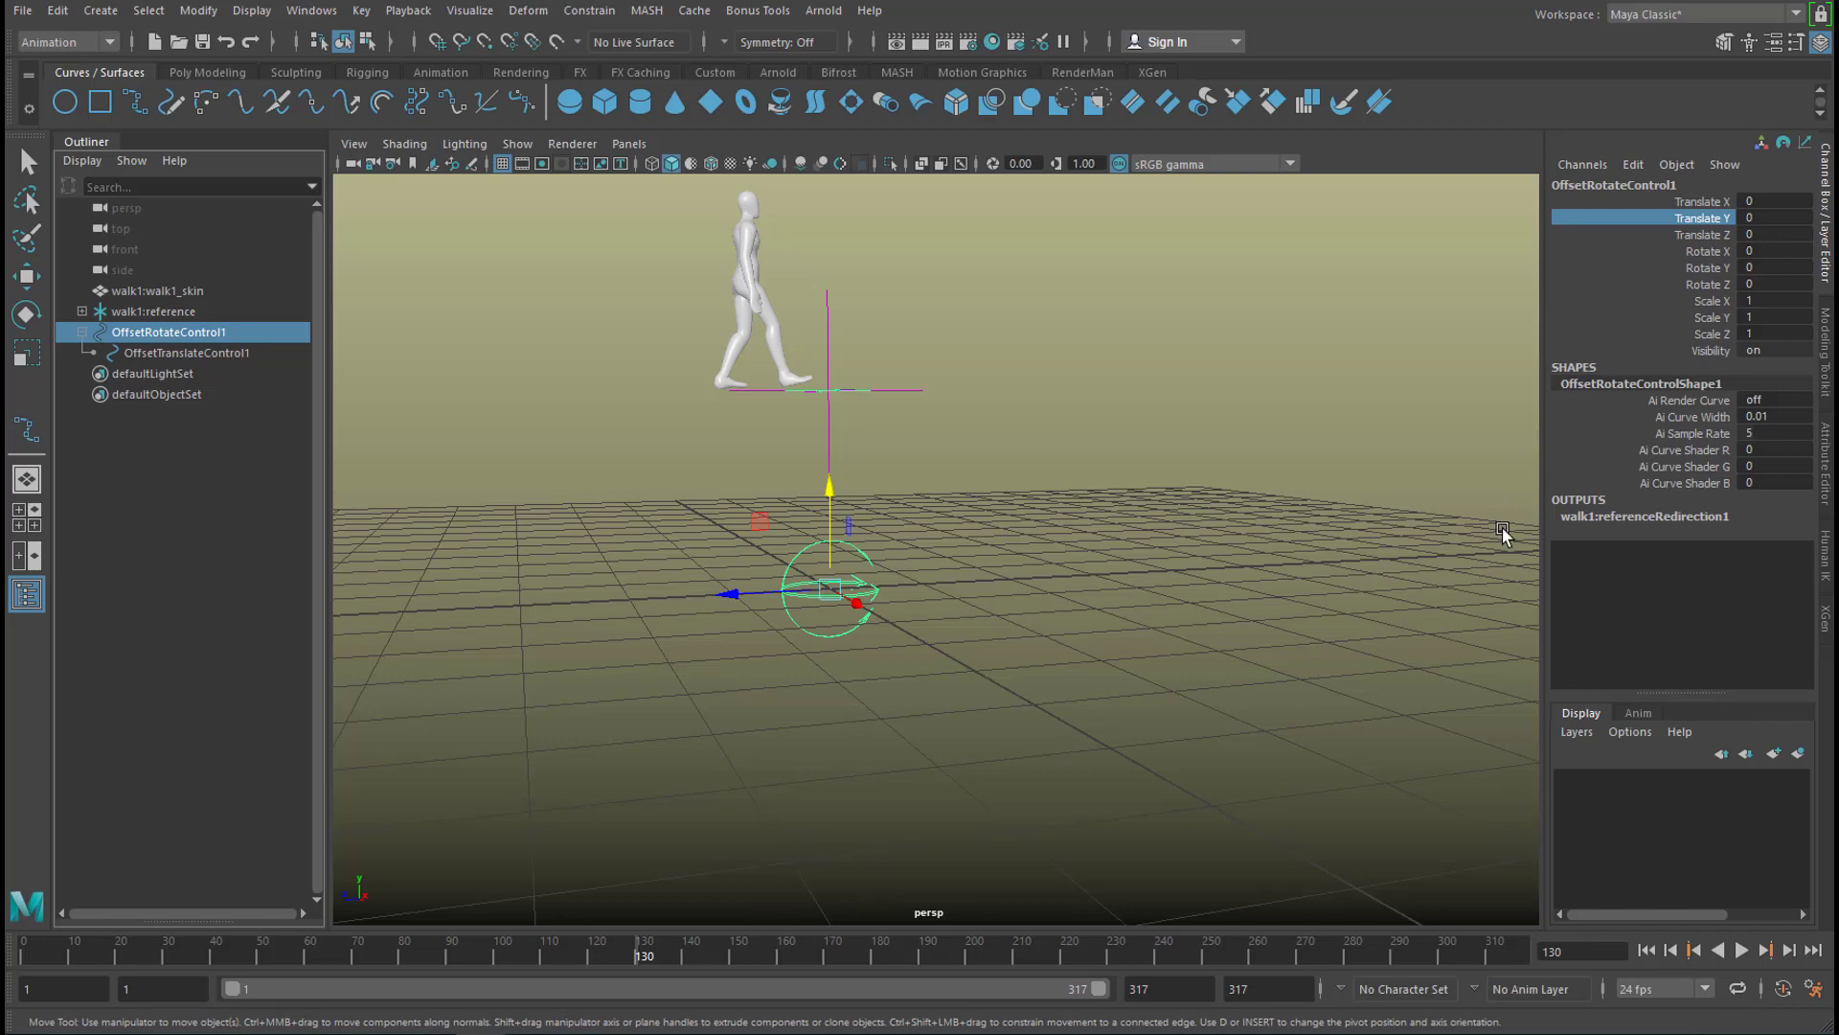
{"action": "left_click", "coordinate": [1708, 270]}
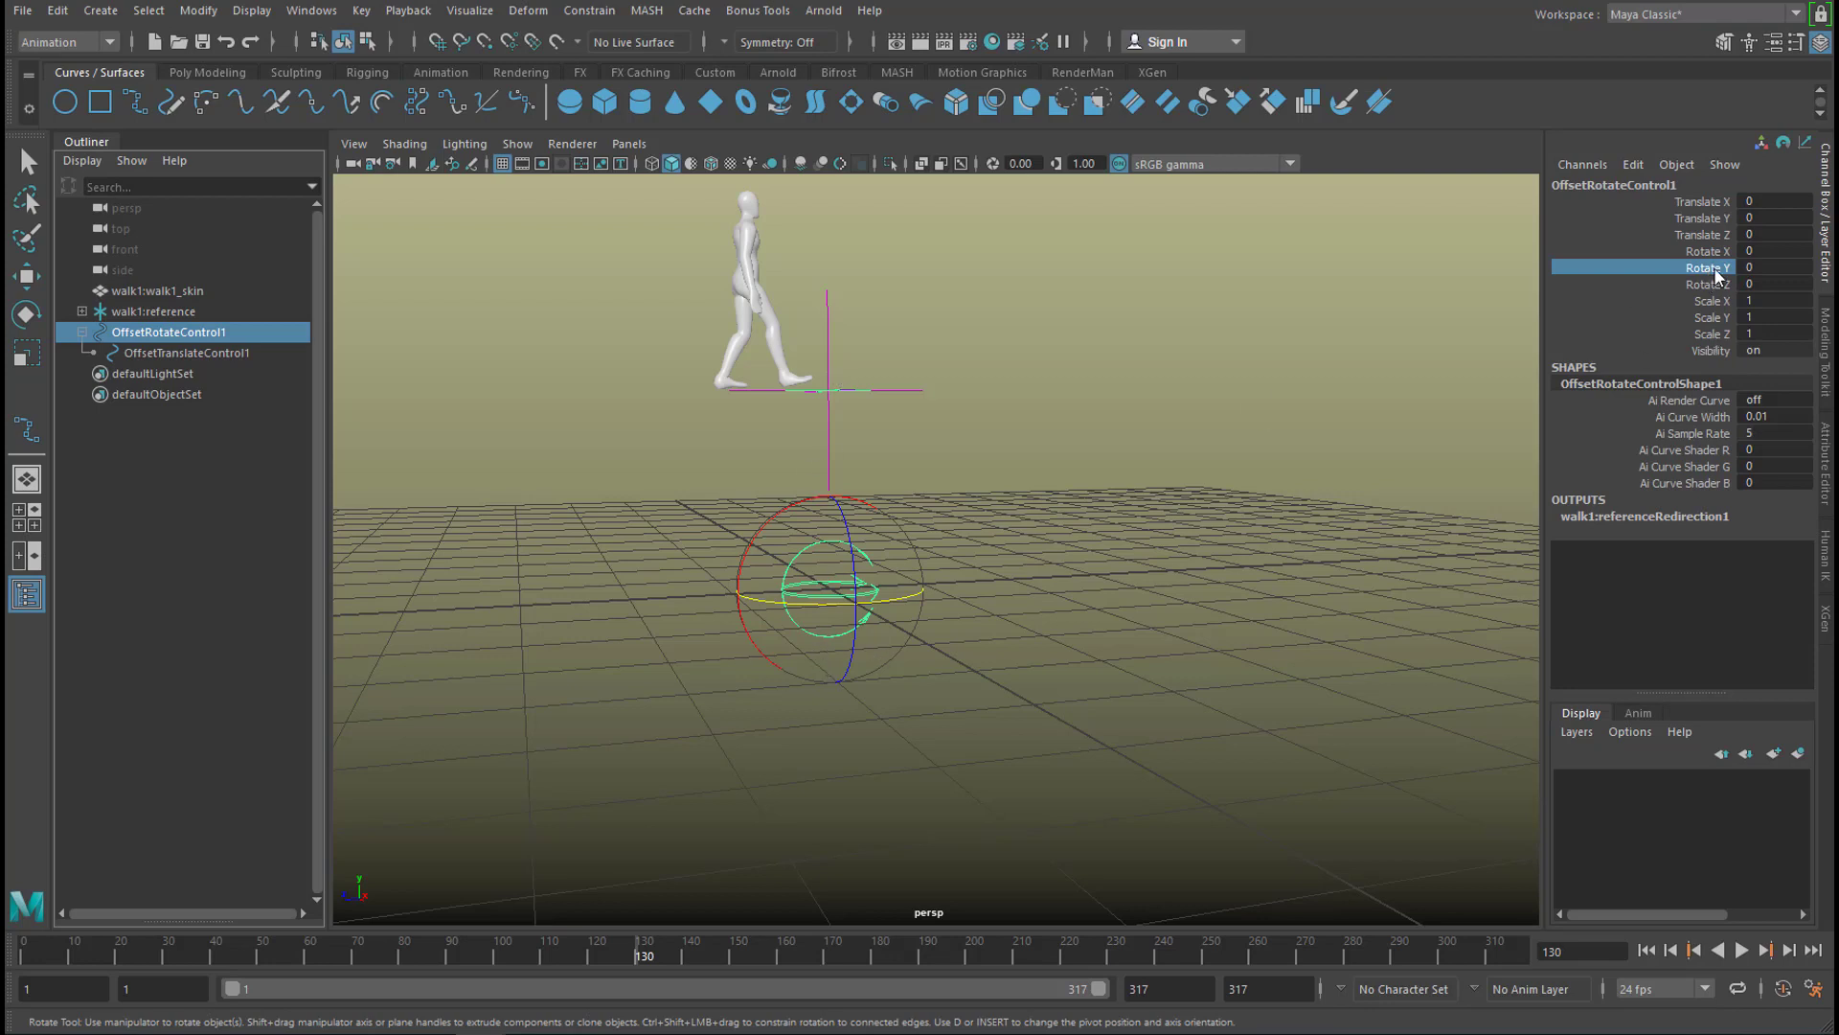
{"action": "right_click_drag", "start_coordinate": [1715, 267], "coordinate": [1739, 301]}
At frame 204, turn the character to Rotate Y -78.315 and key it.
{"action": "left_click_drag", "start_coordinate": [658, 952], "coordinate": [941, 964]}
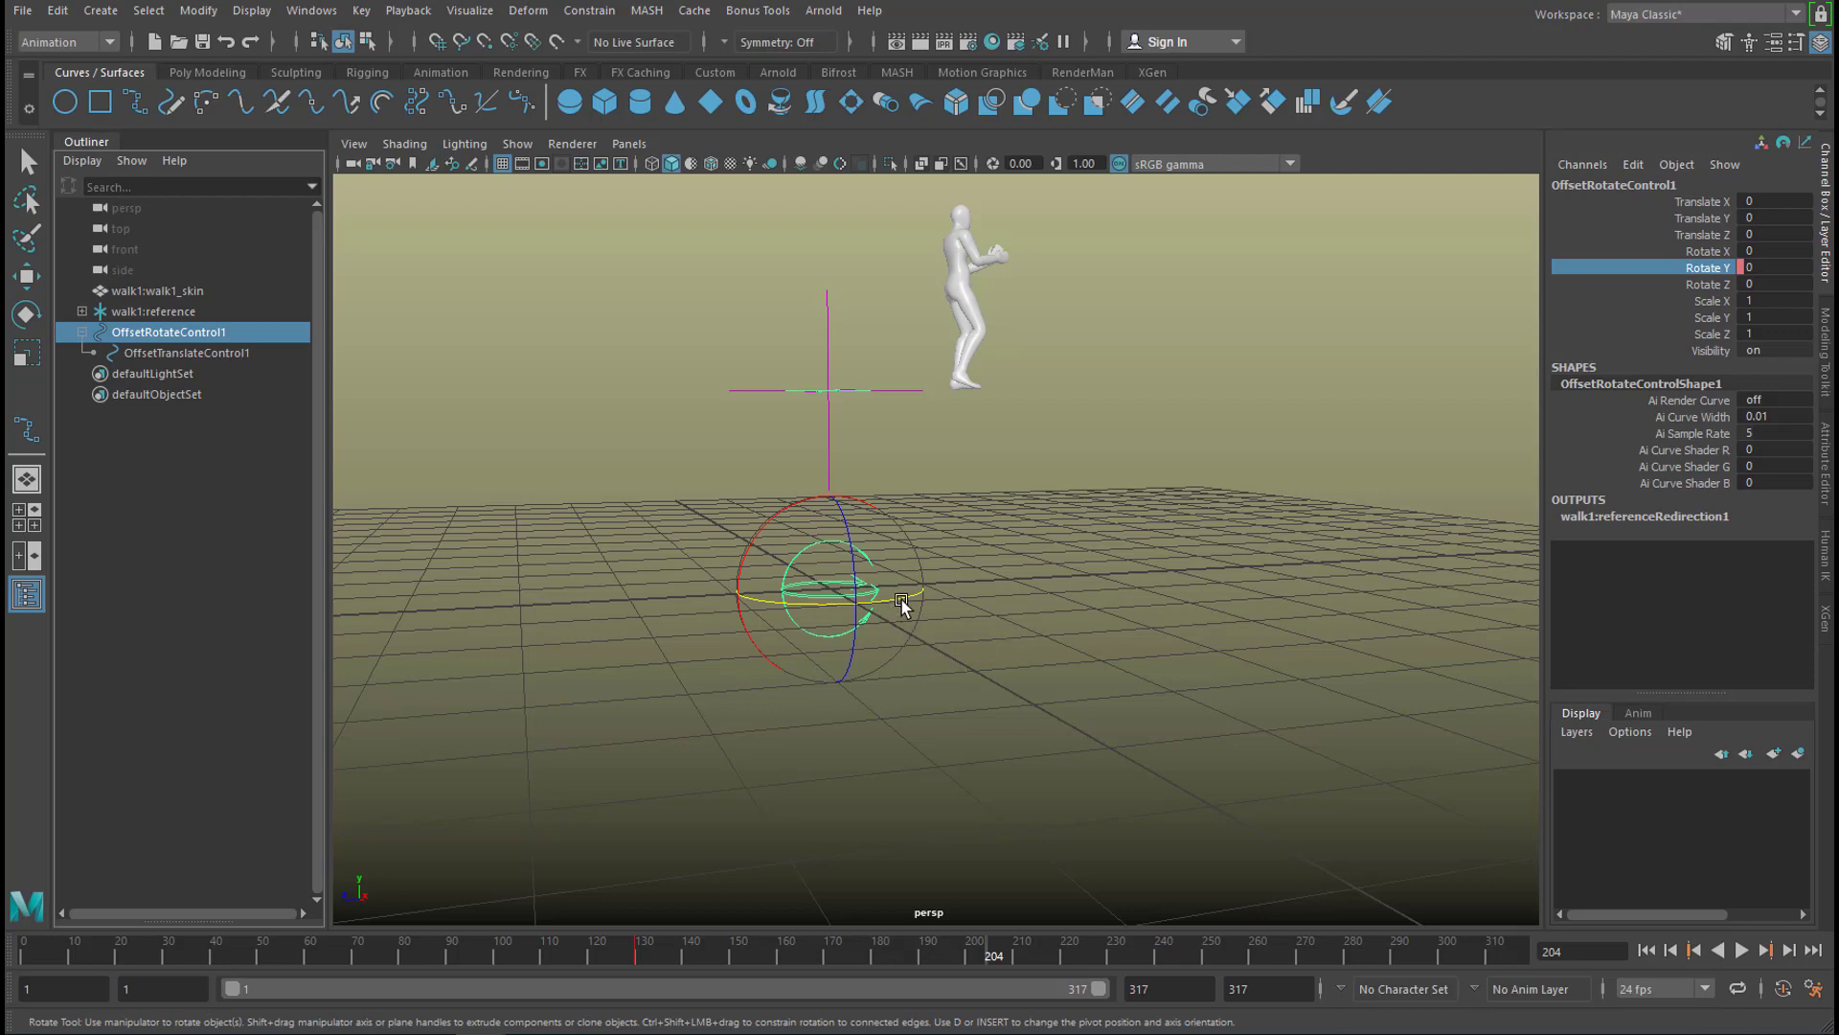
{"action": "left_click_drag", "start_coordinate": [902, 605], "coordinate": [796, 640]}
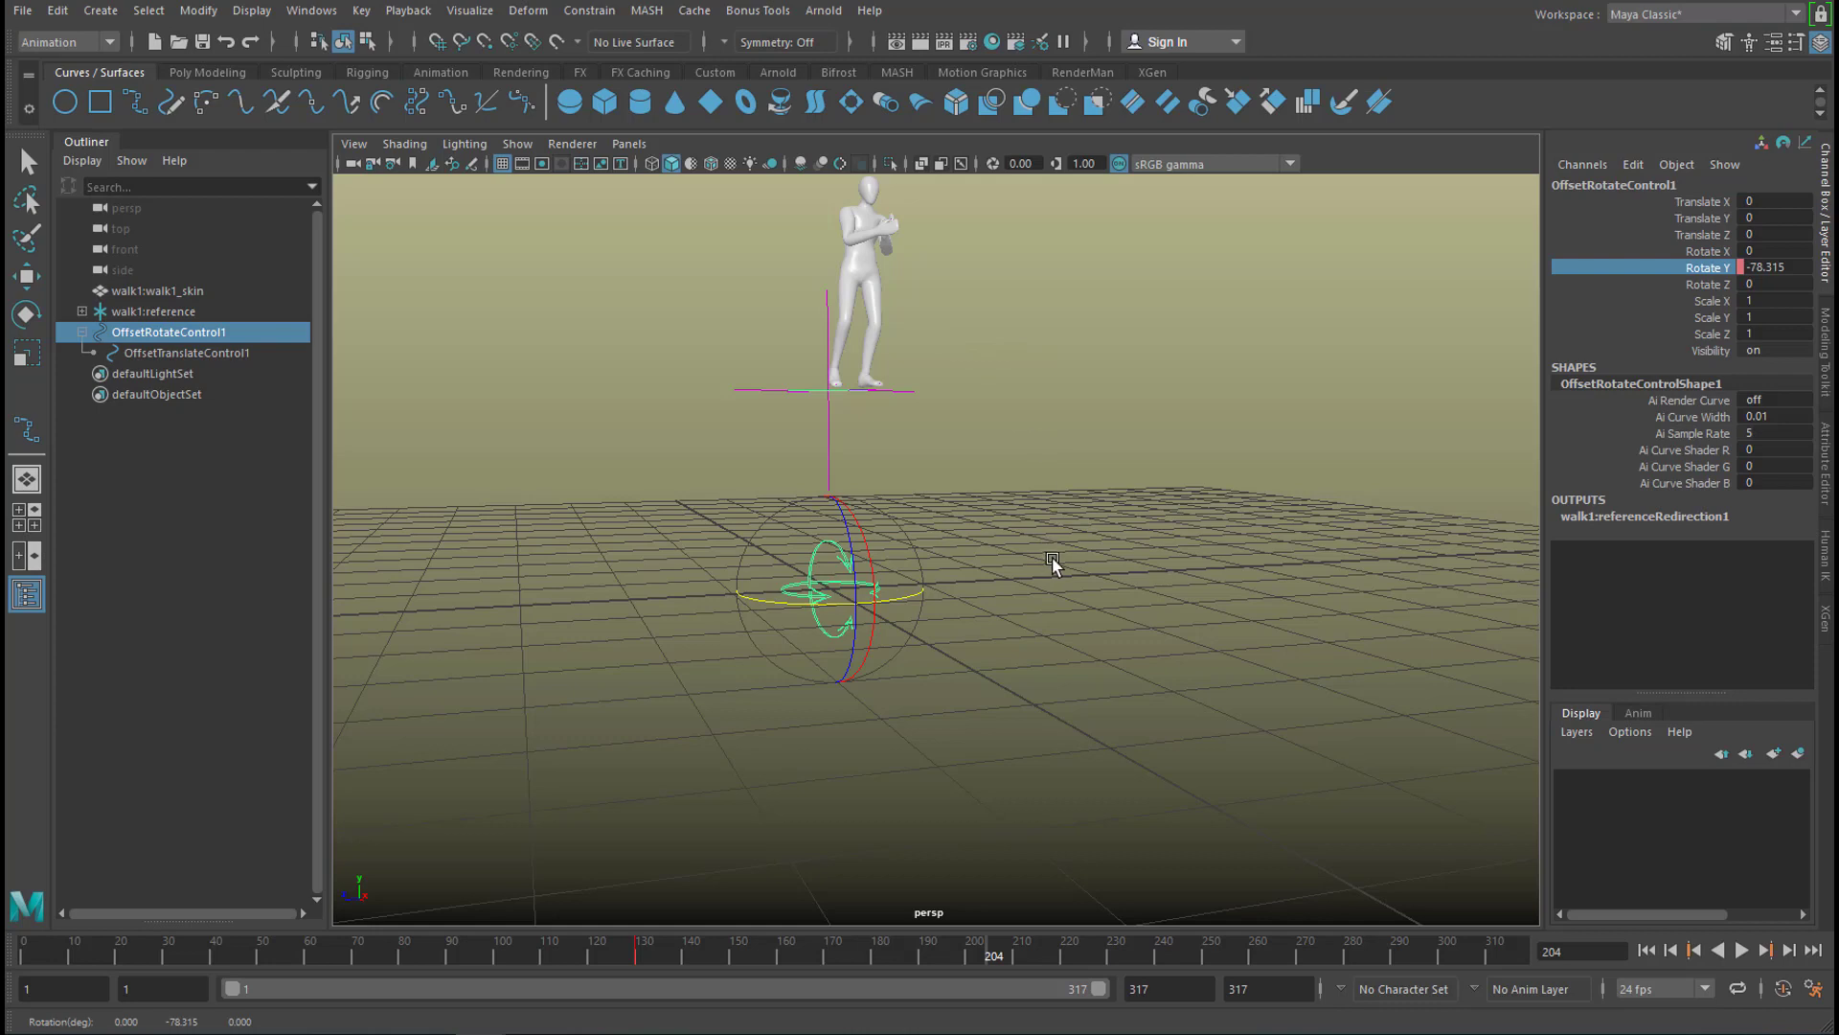
{"action": "right_click", "coordinate": [1713, 270]}
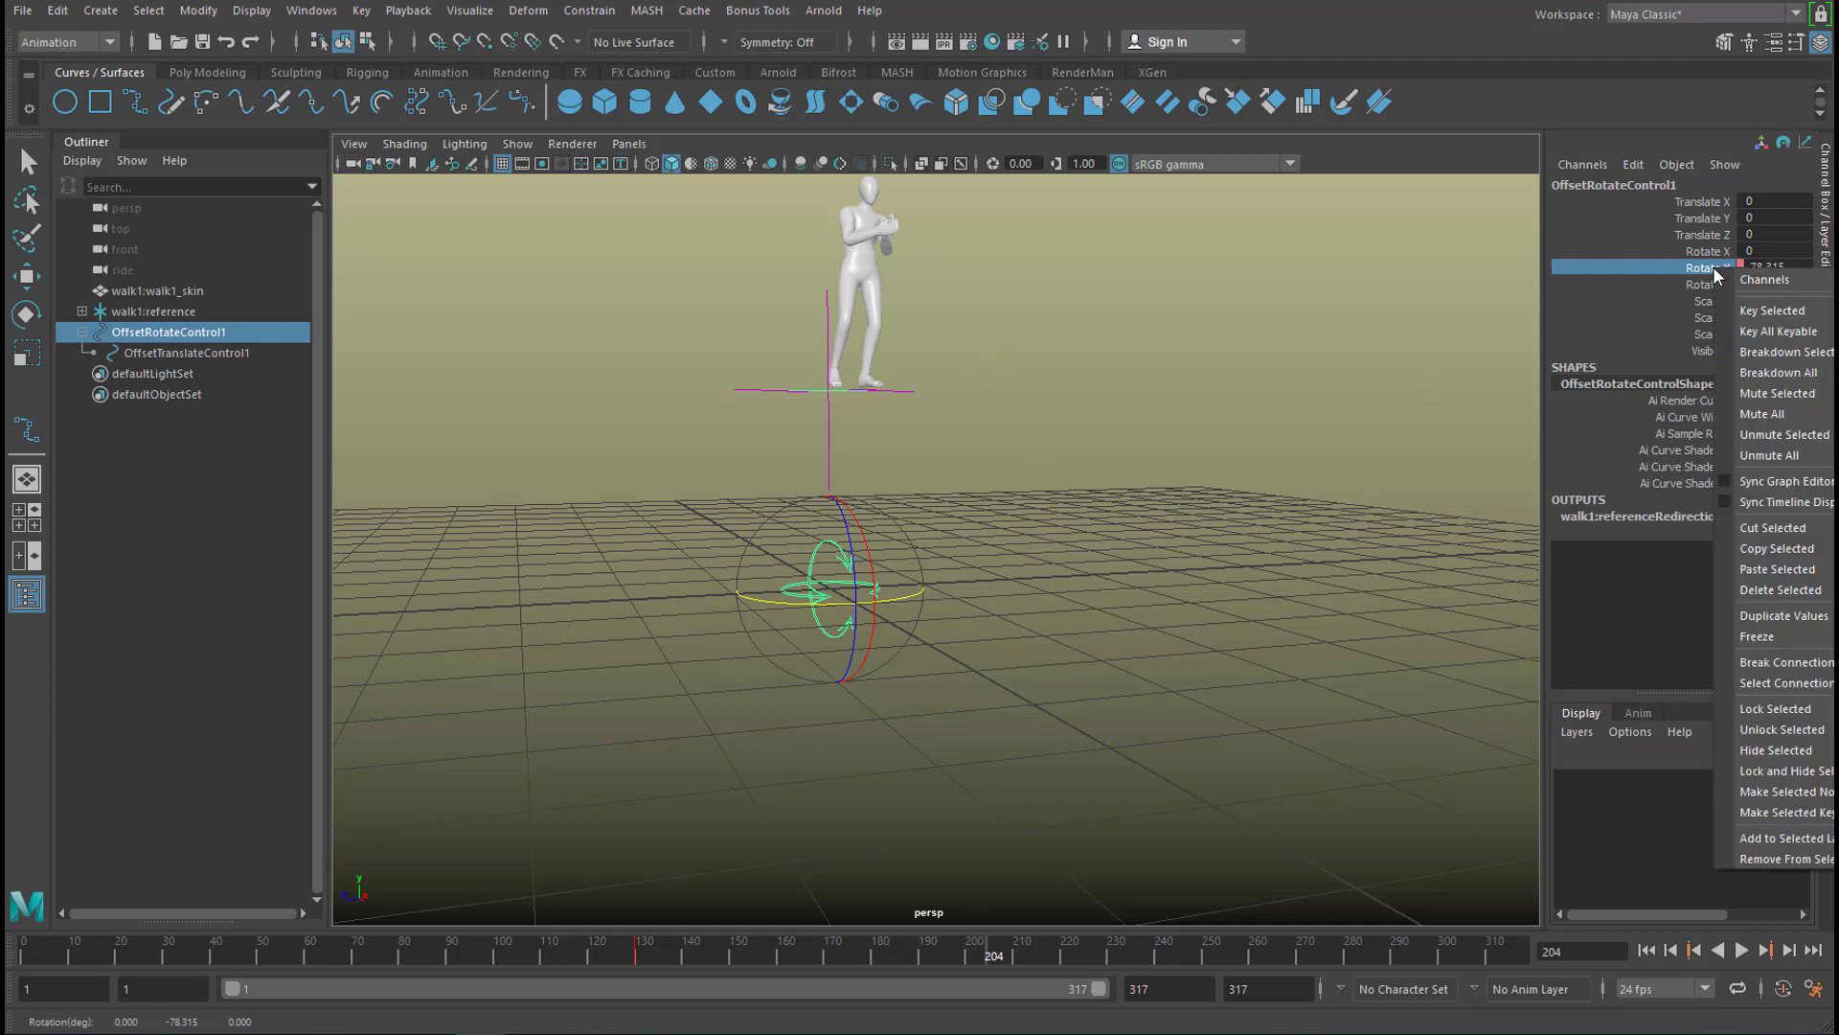
{"action": "left_click", "coordinate": [1757, 312]}
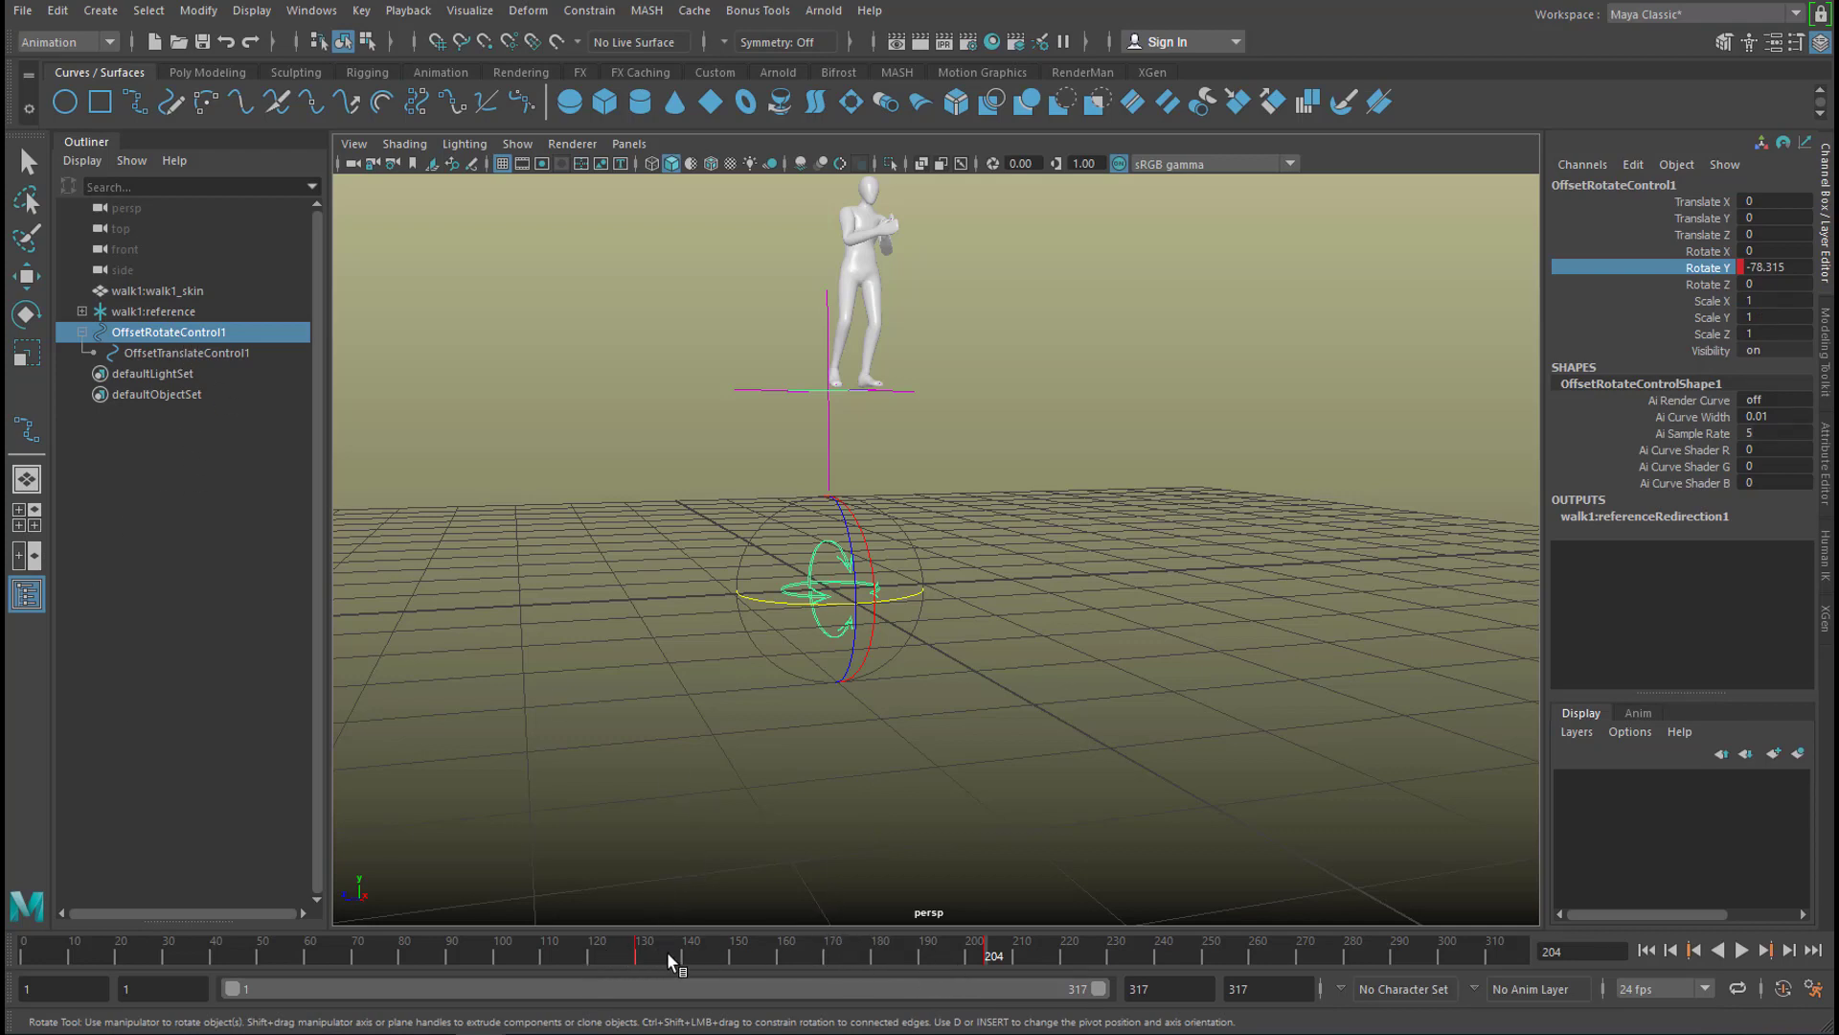
Replay the walk from the first frame, orbiting higher over the grid to watch the turn.
{"action": "left_click", "coordinate": [1646, 949]}
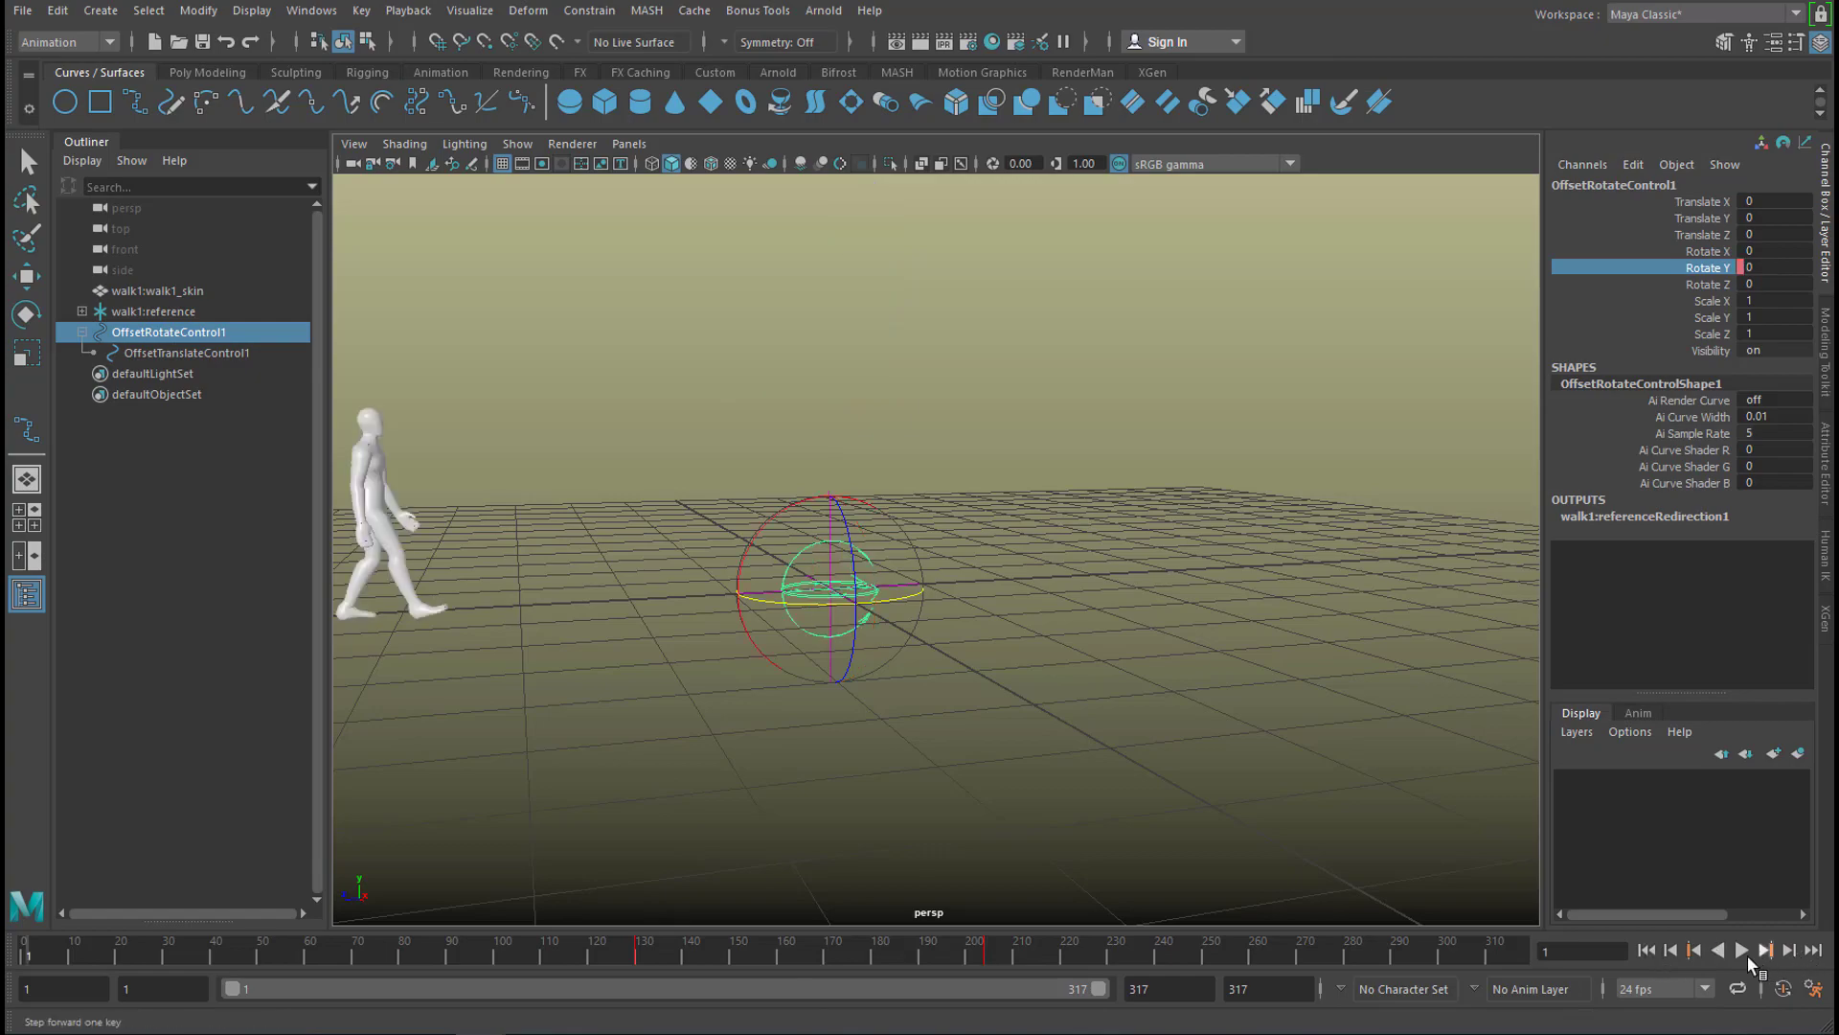
{"action": "left_click", "coordinate": [1741, 949]}
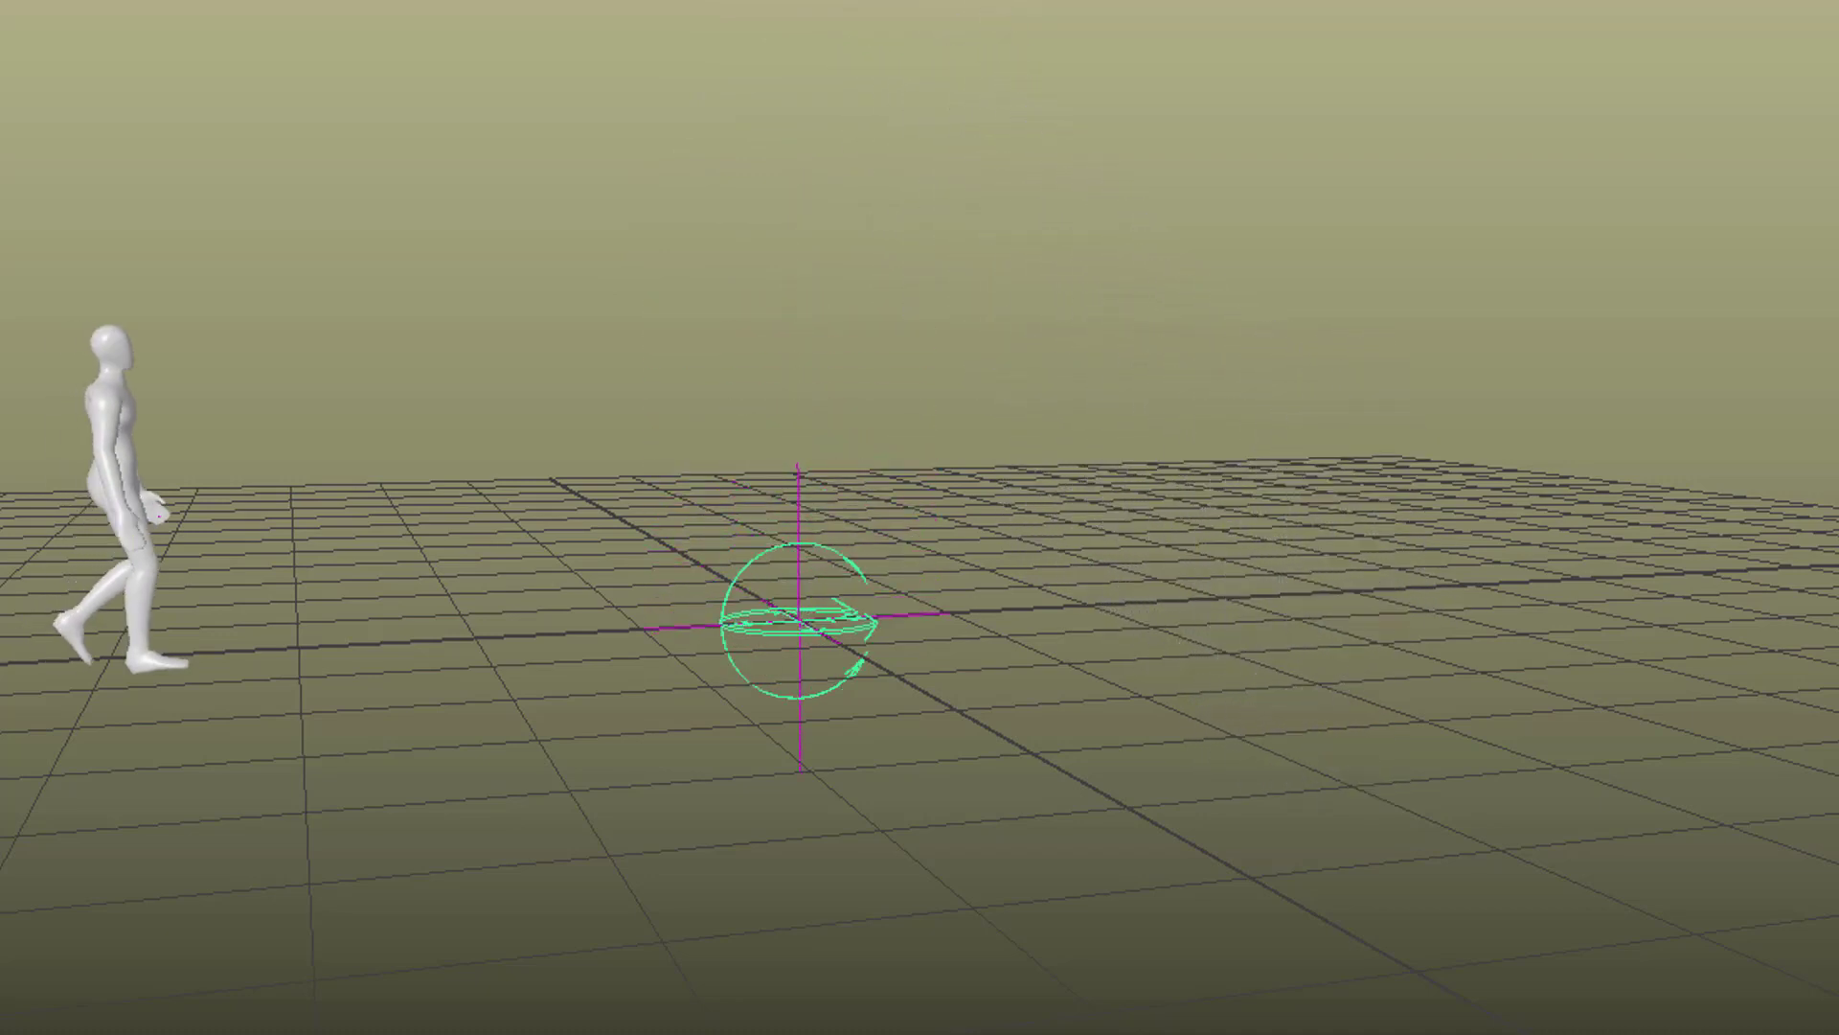
{"action": "left_click_drag", "start_coordinate": [1556, 1006], "coordinate": [1396, 1015], "text": "alt"}
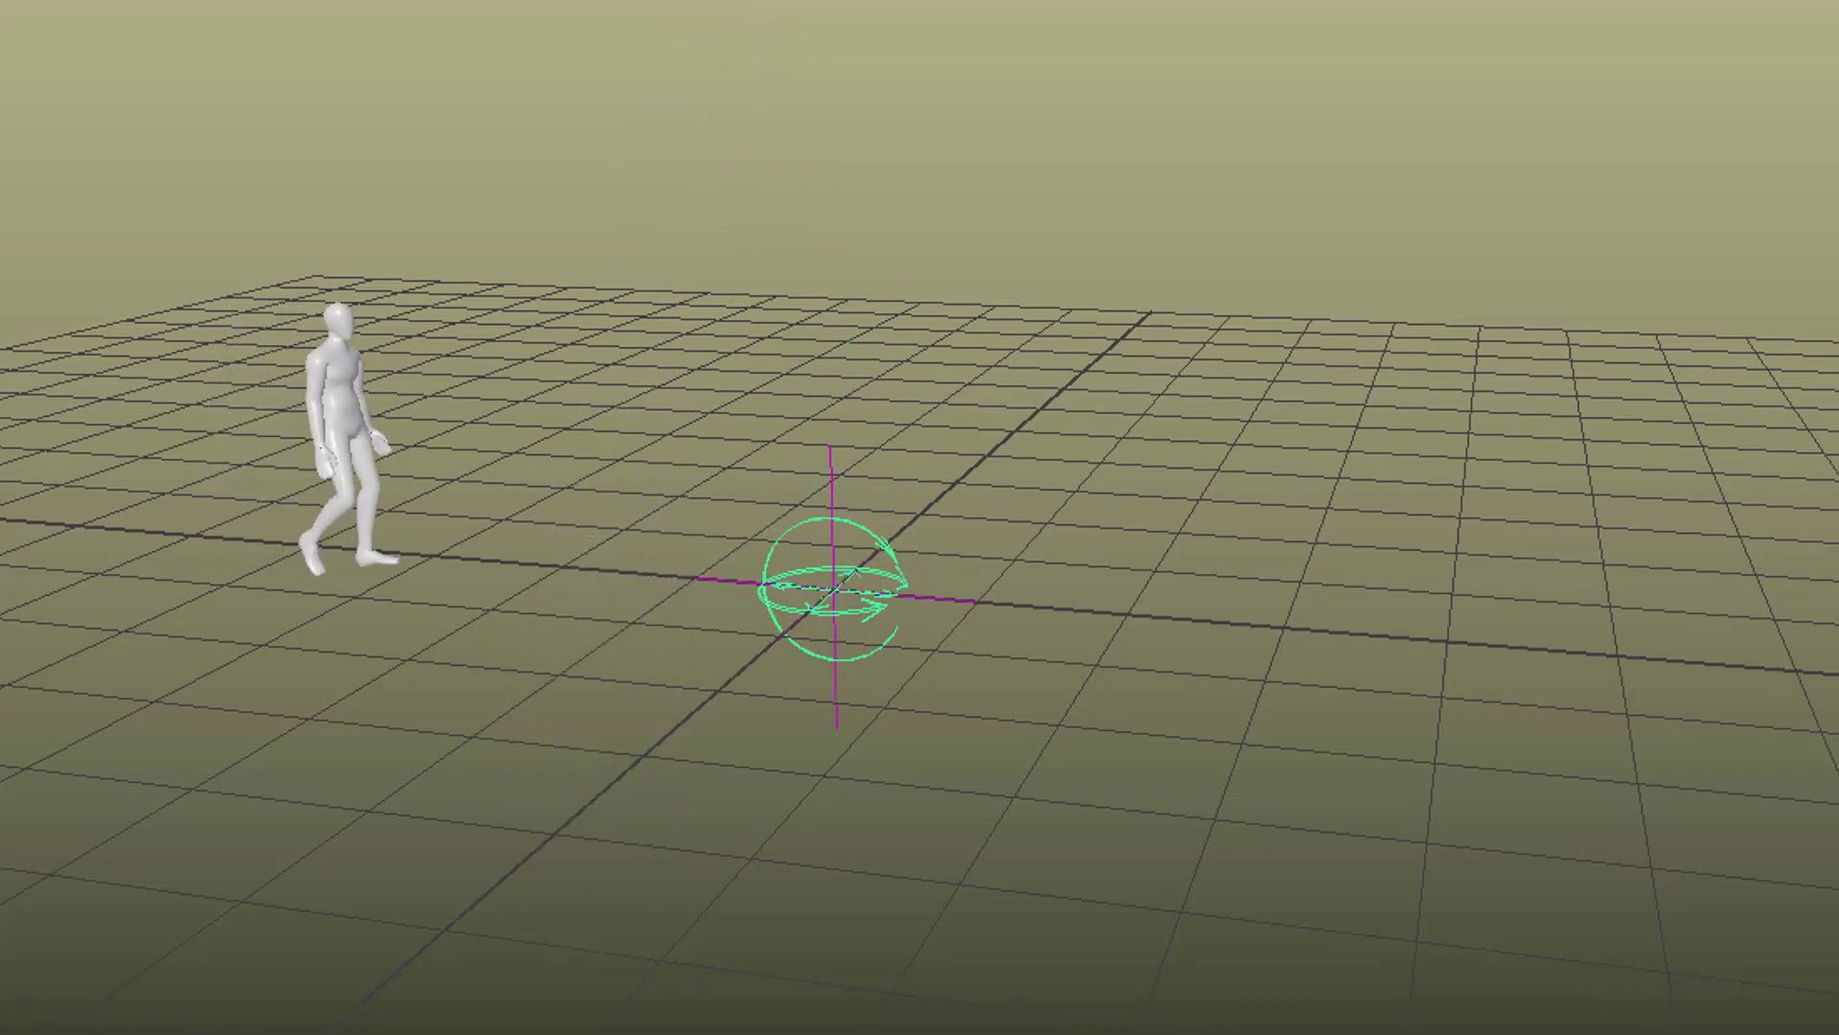
{"action": "key", "text": "r"}
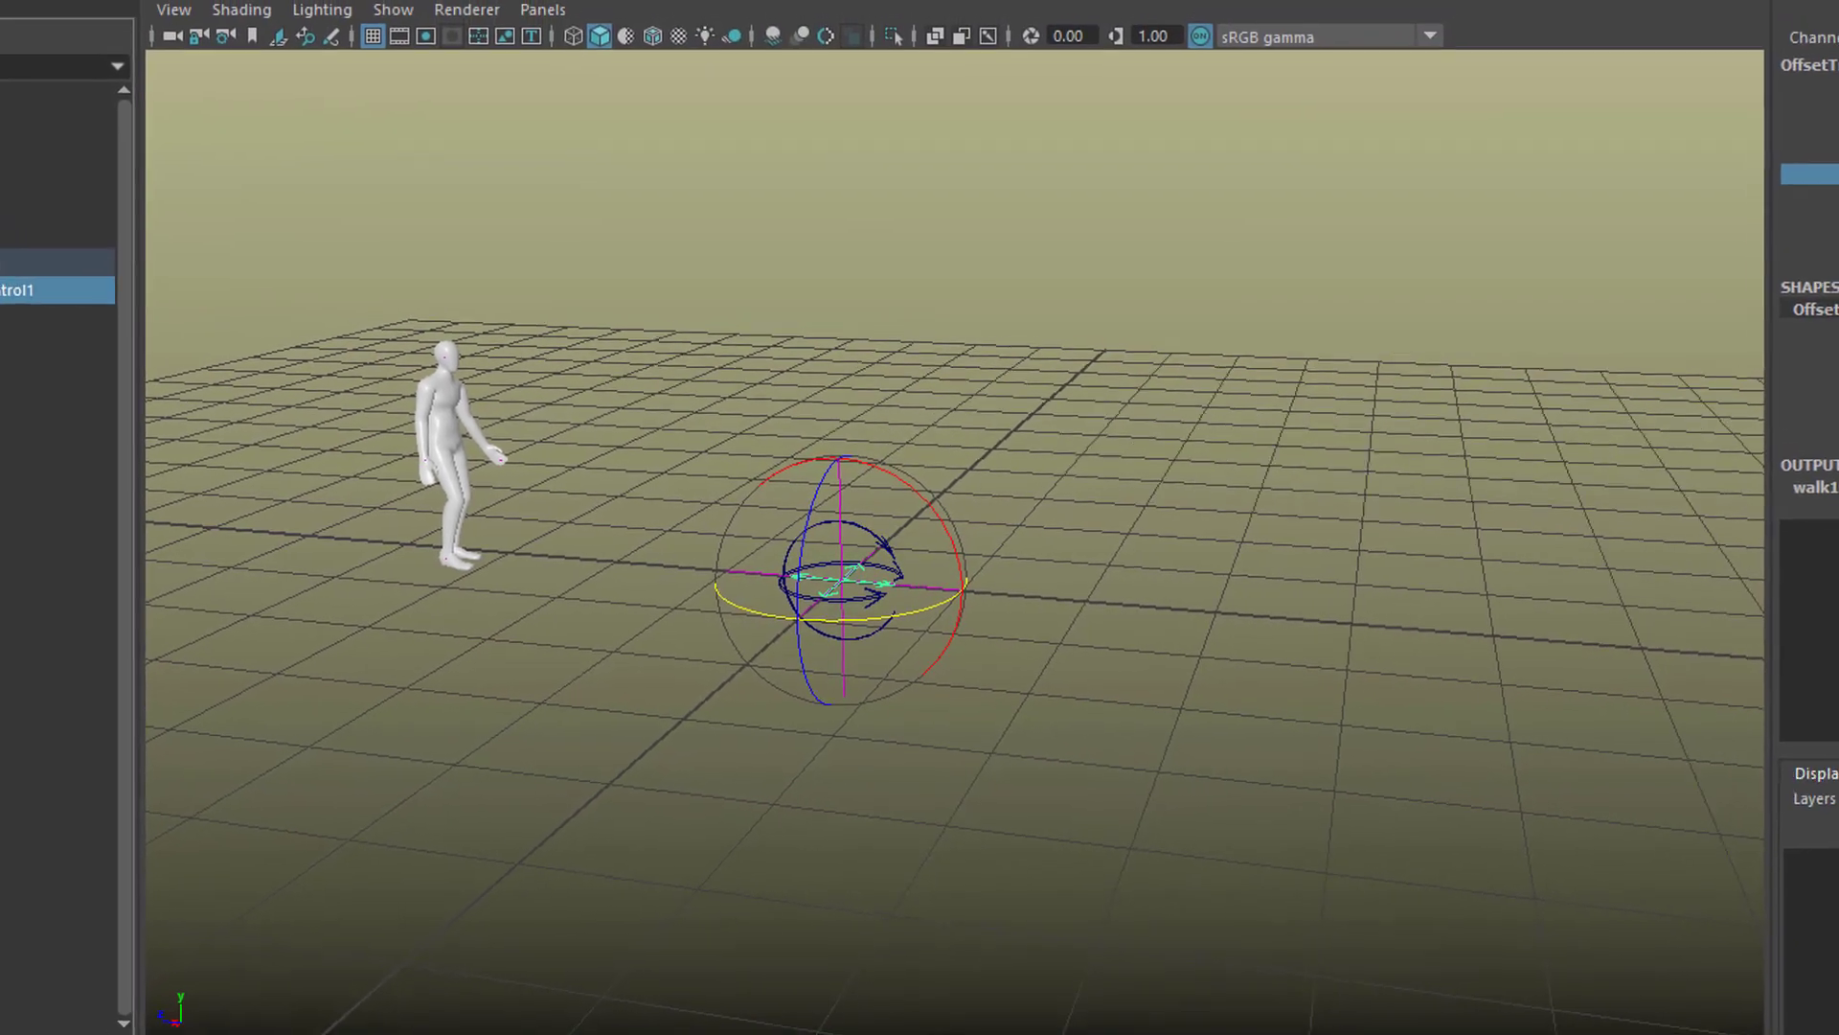
Stop playback at frame 66 and key OffsetTranslateControl1's Translate Z there.
{"action": "key", "text": "q"}
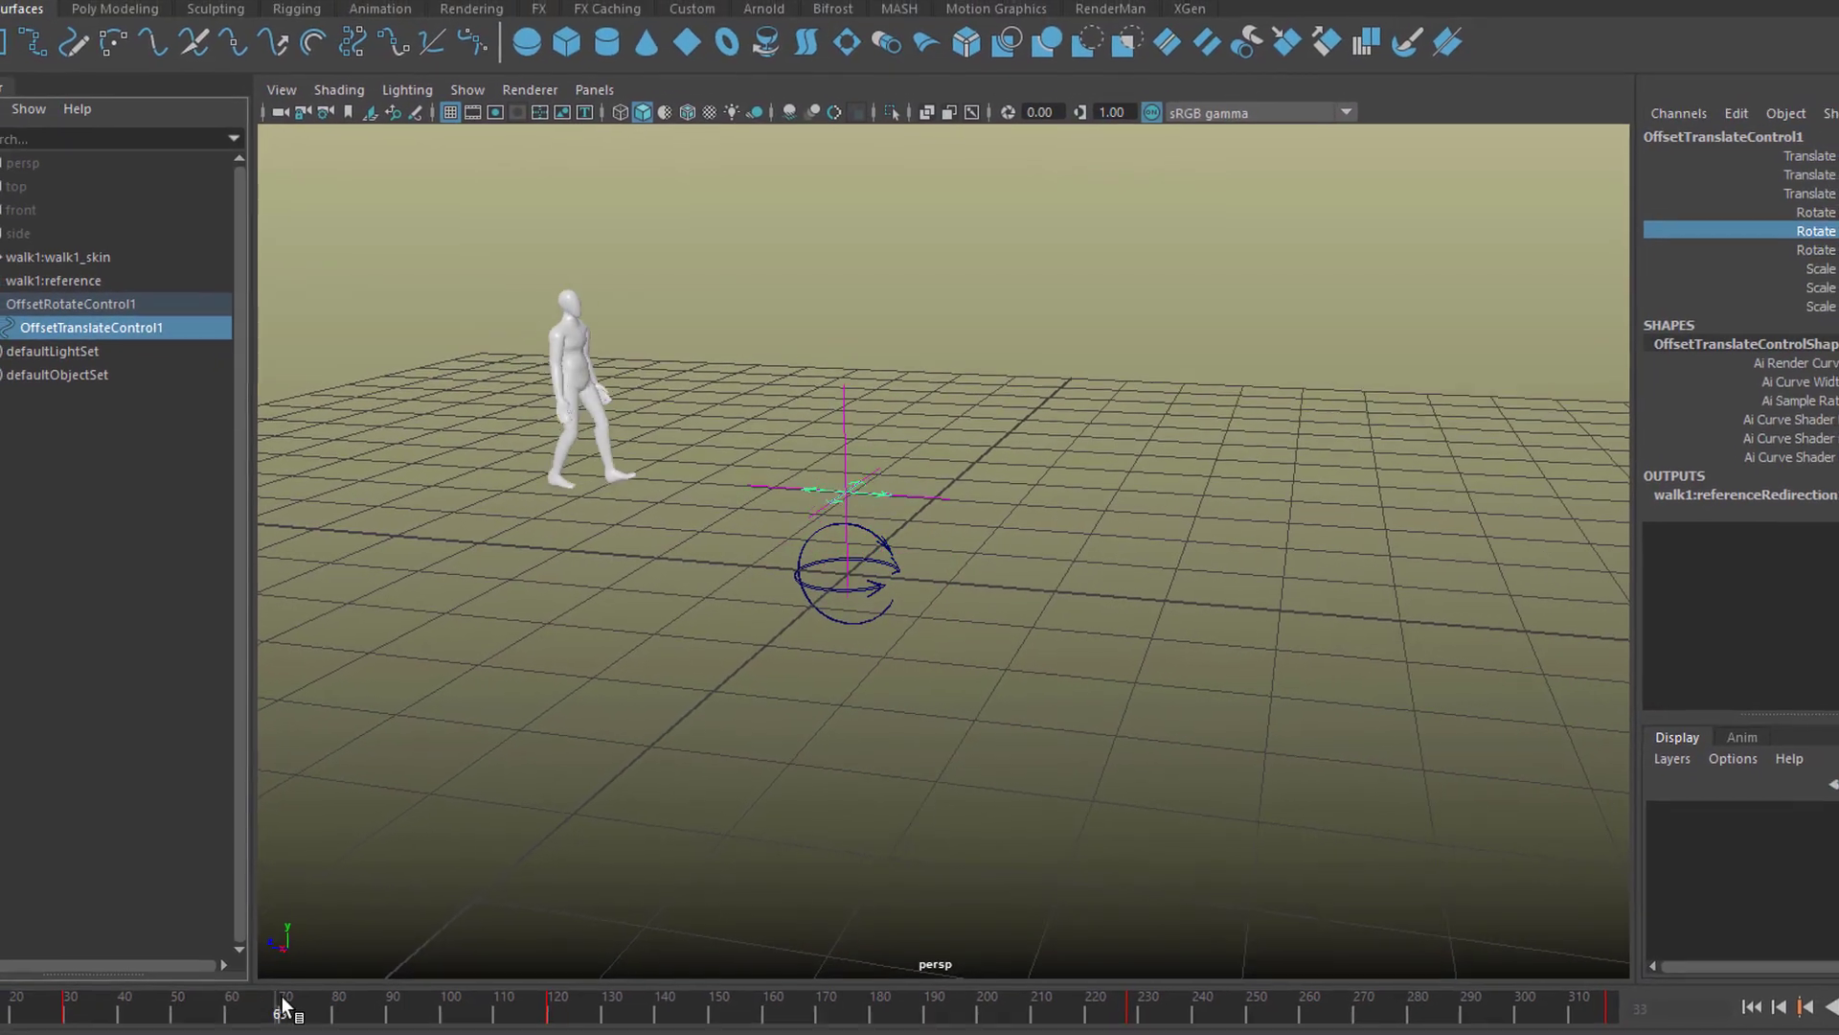
{"action": "left_click", "coordinate": [311, 970]}
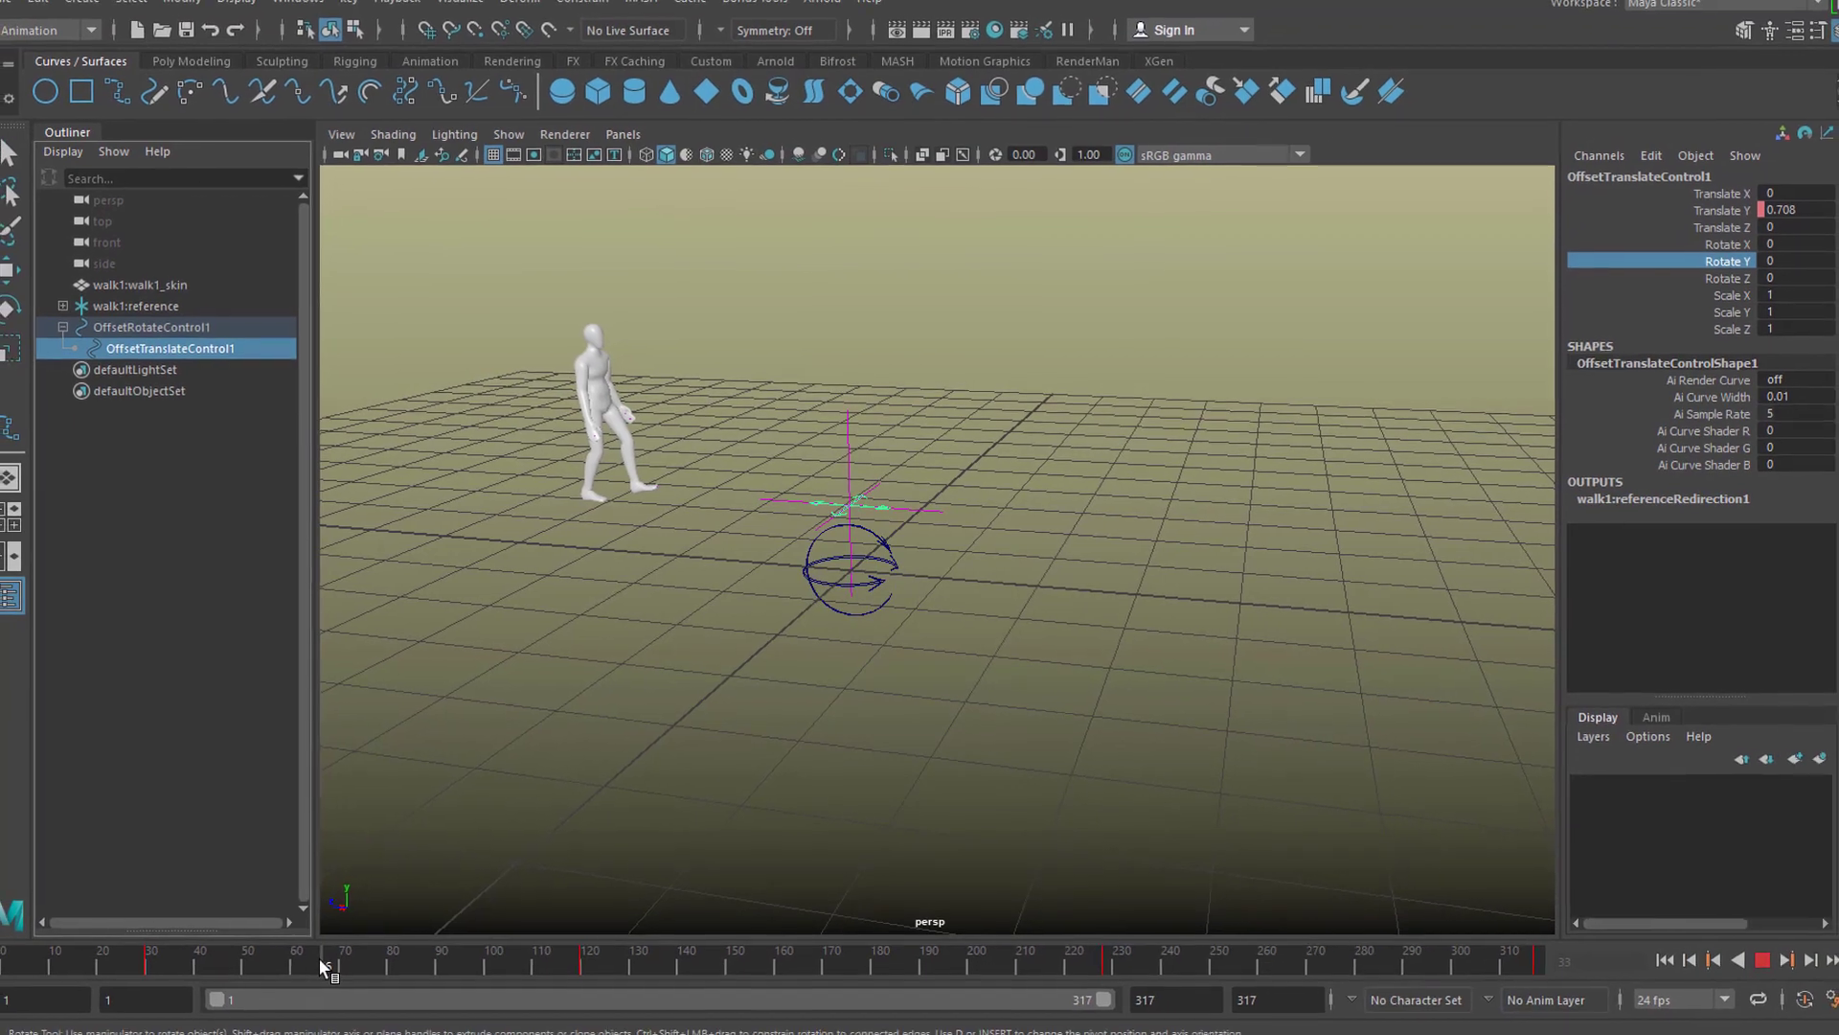
{"action": "key", "text": "e"}
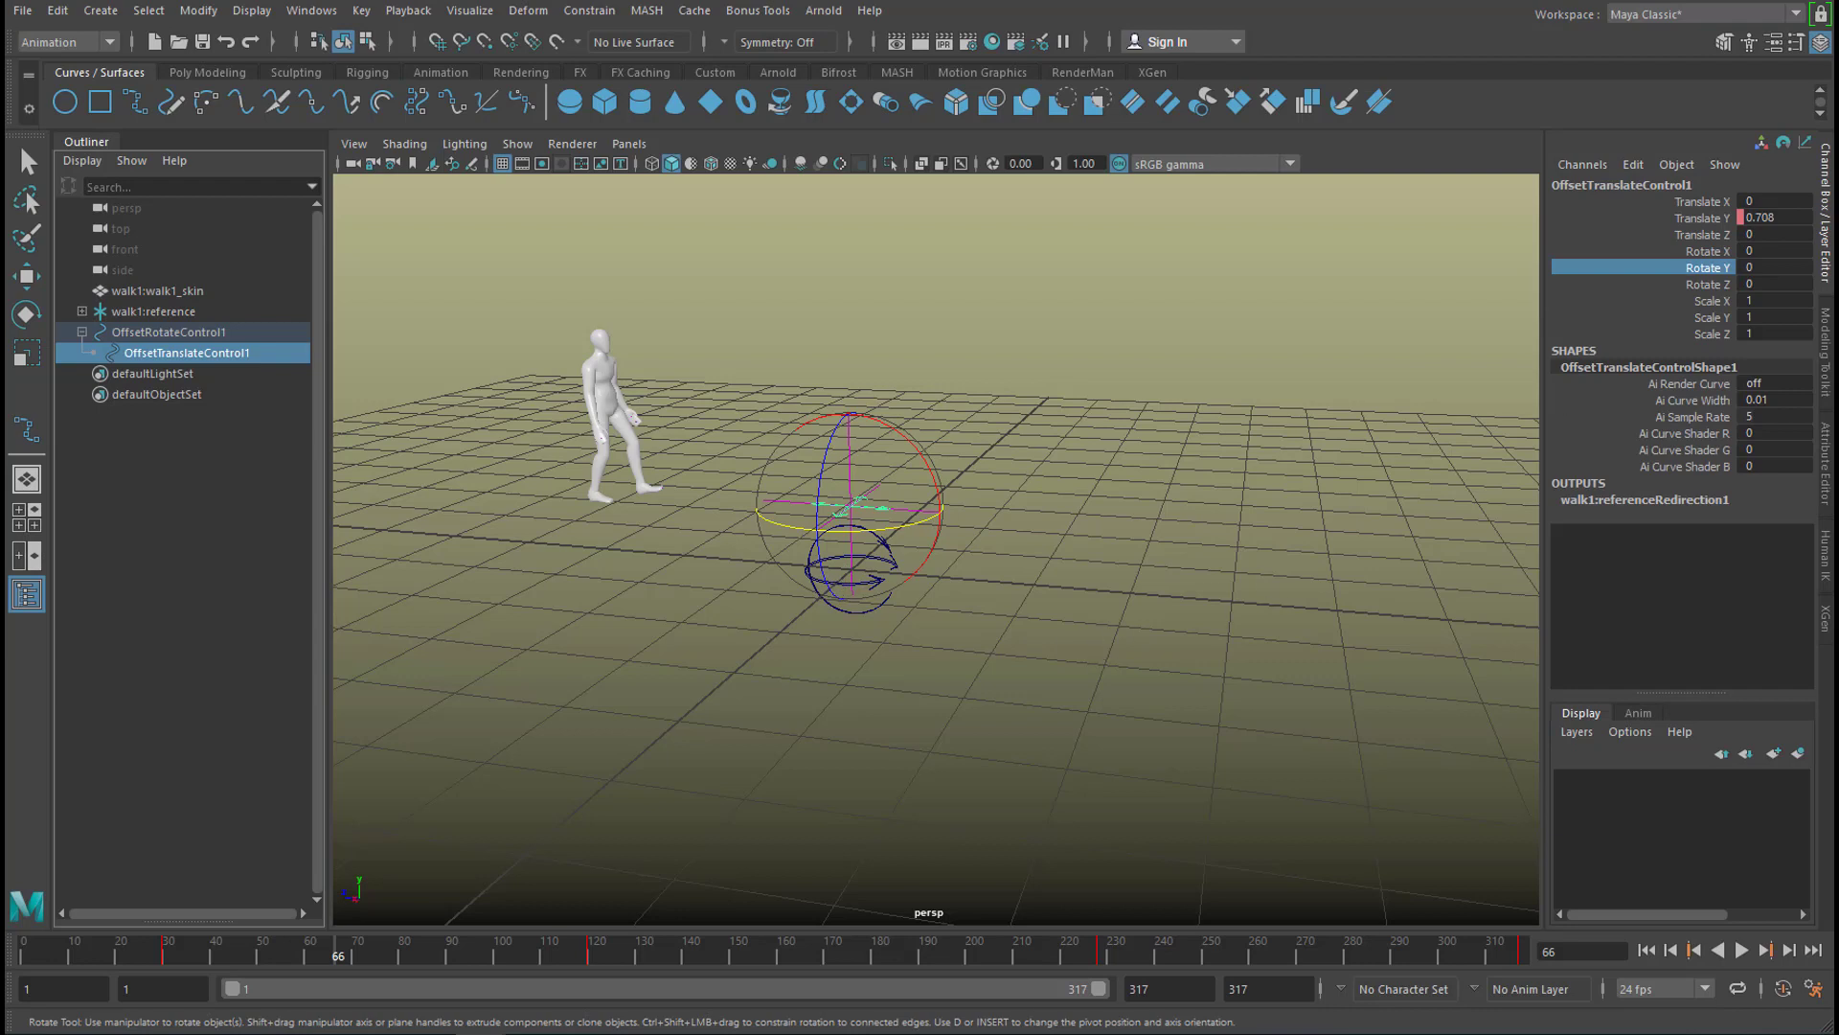
{"action": "key", "text": "w"}
{"action": "left_click", "coordinate": [1713, 236]}
{"action": "right_click", "coordinate": [1713, 237]}
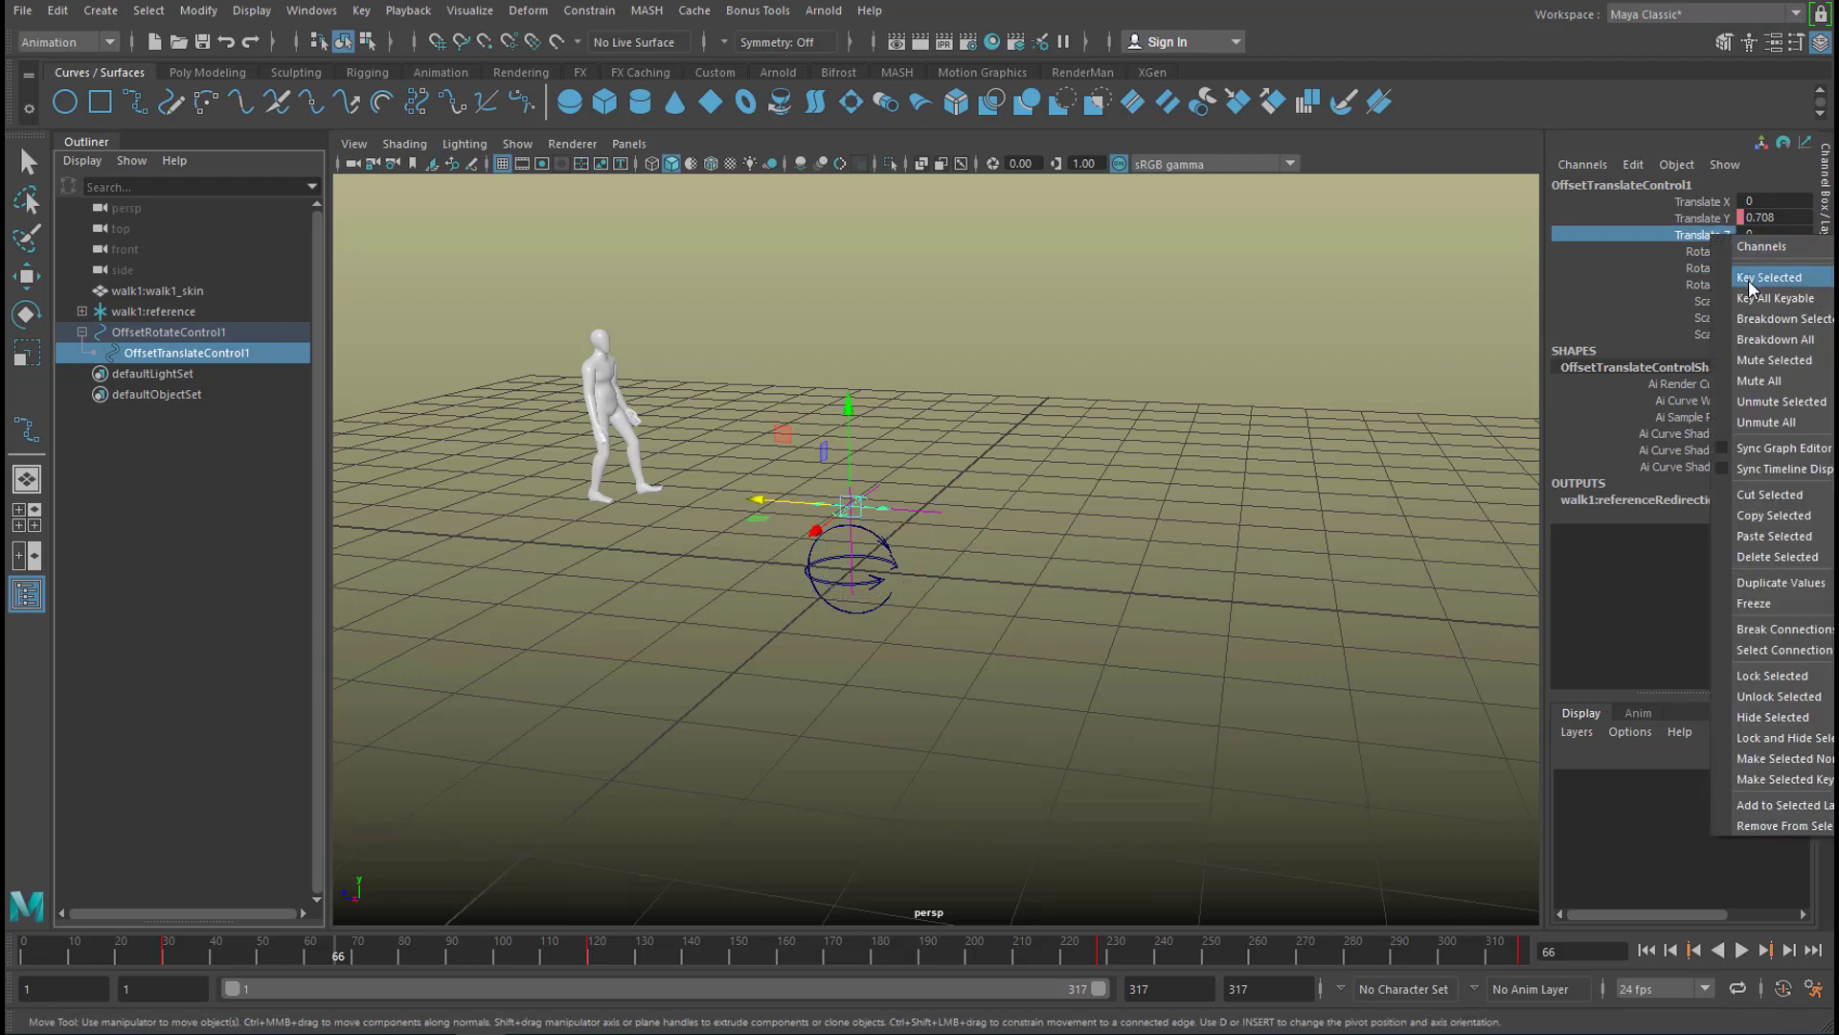
{"action": "left_click", "coordinate": [1749, 279]}
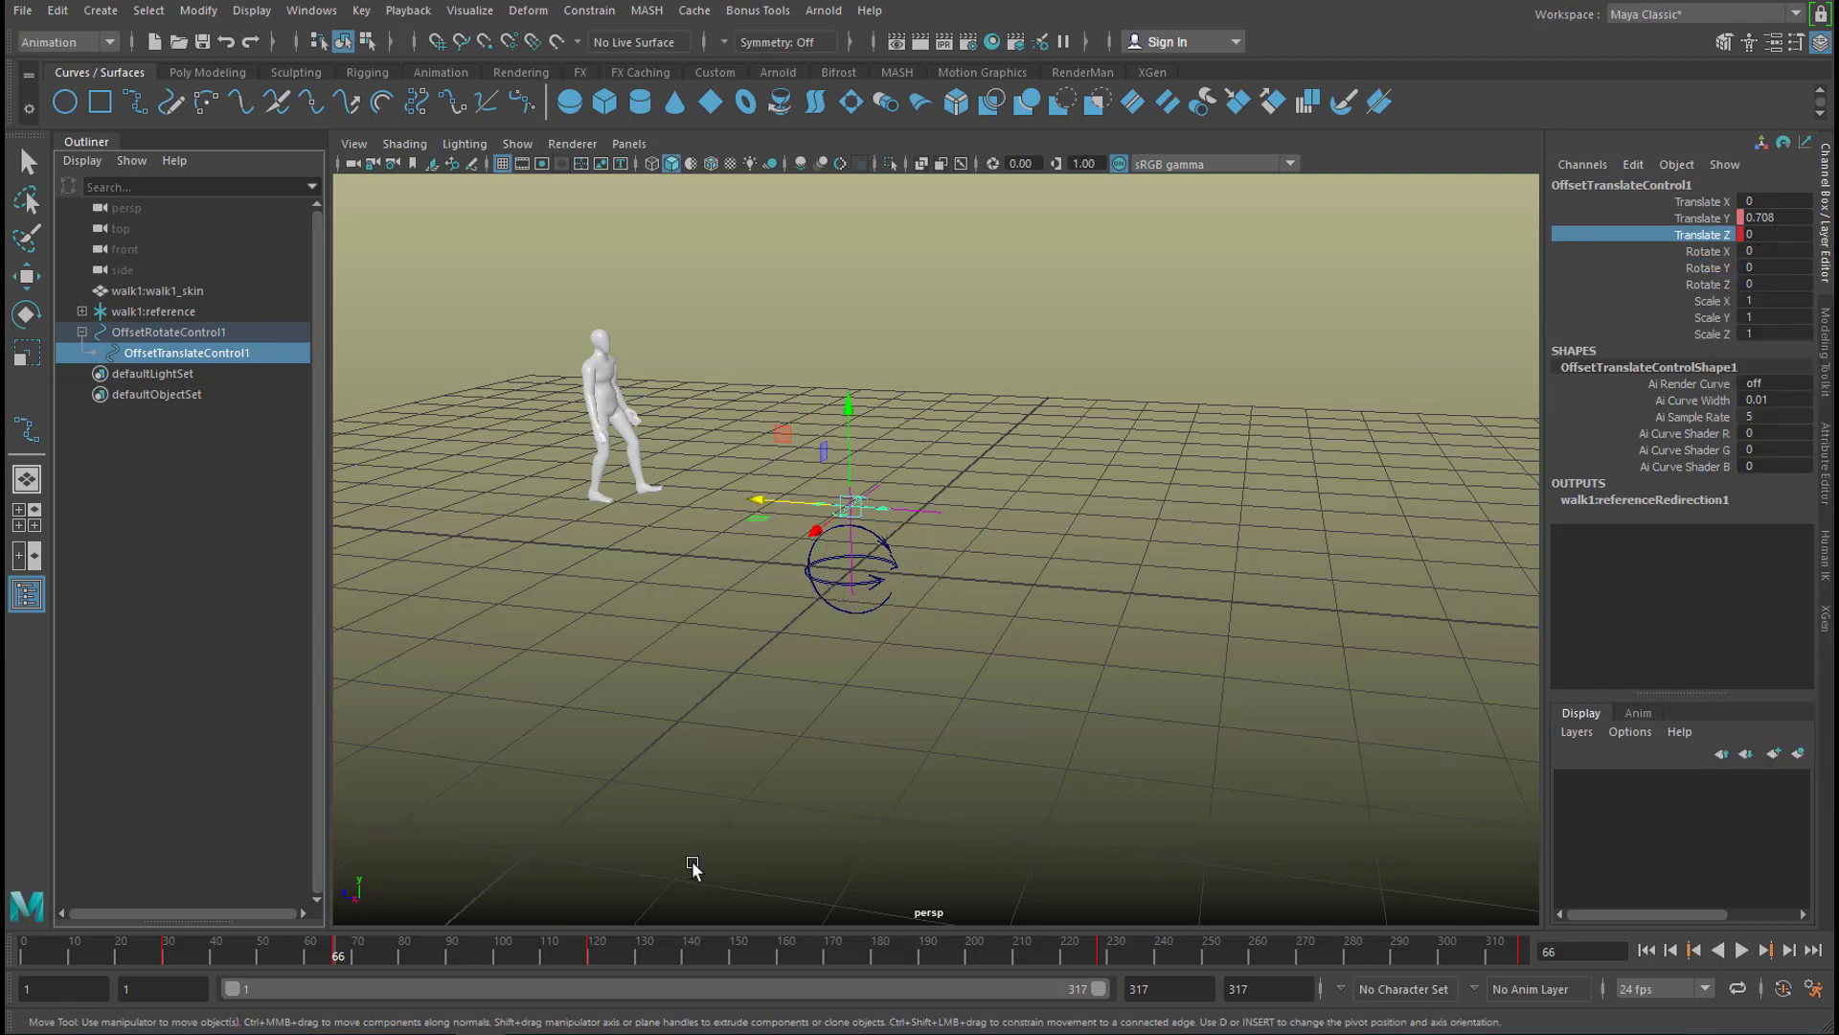
At frame 102, move Translate Z to about -1.559, key it, and replay from the start.
{"action": "left_click_drag", "start_coordinate": [377, 947], "coordinate": [506, 956]}
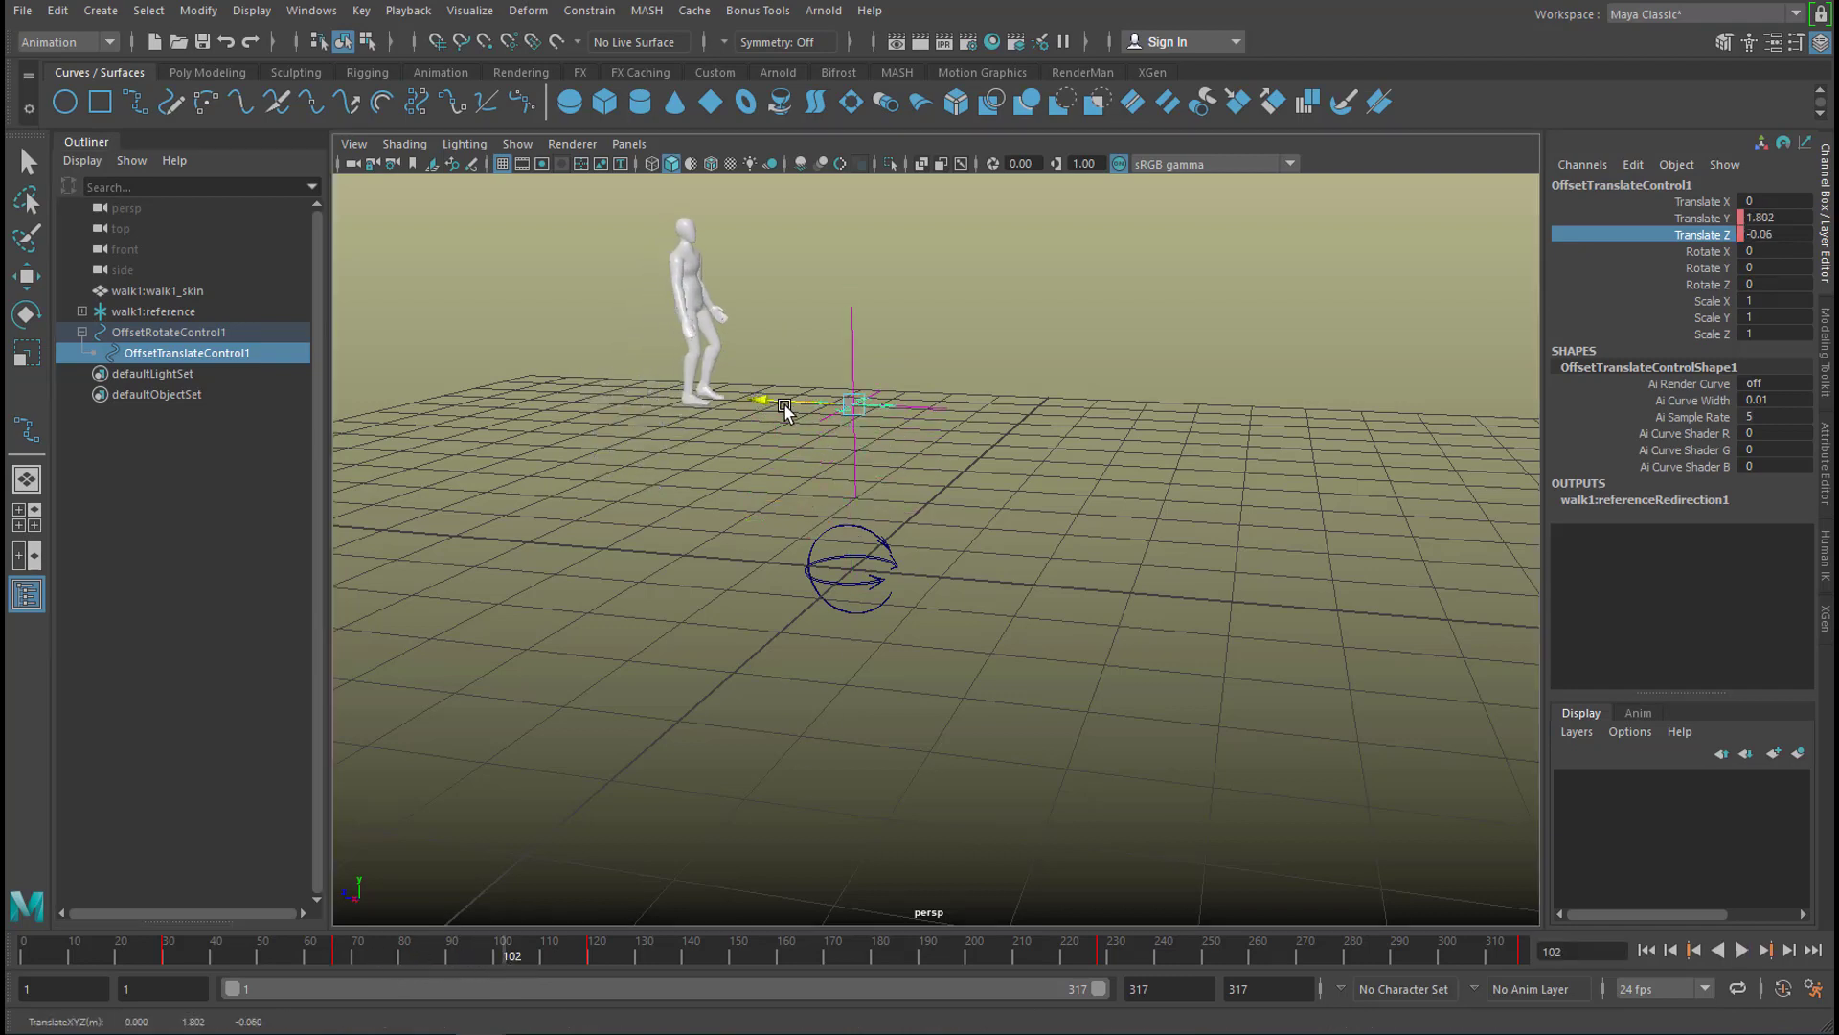
{"action": "left_click_drag", "start_coordinate": [758, 400], "coordinate": [897, 428]}
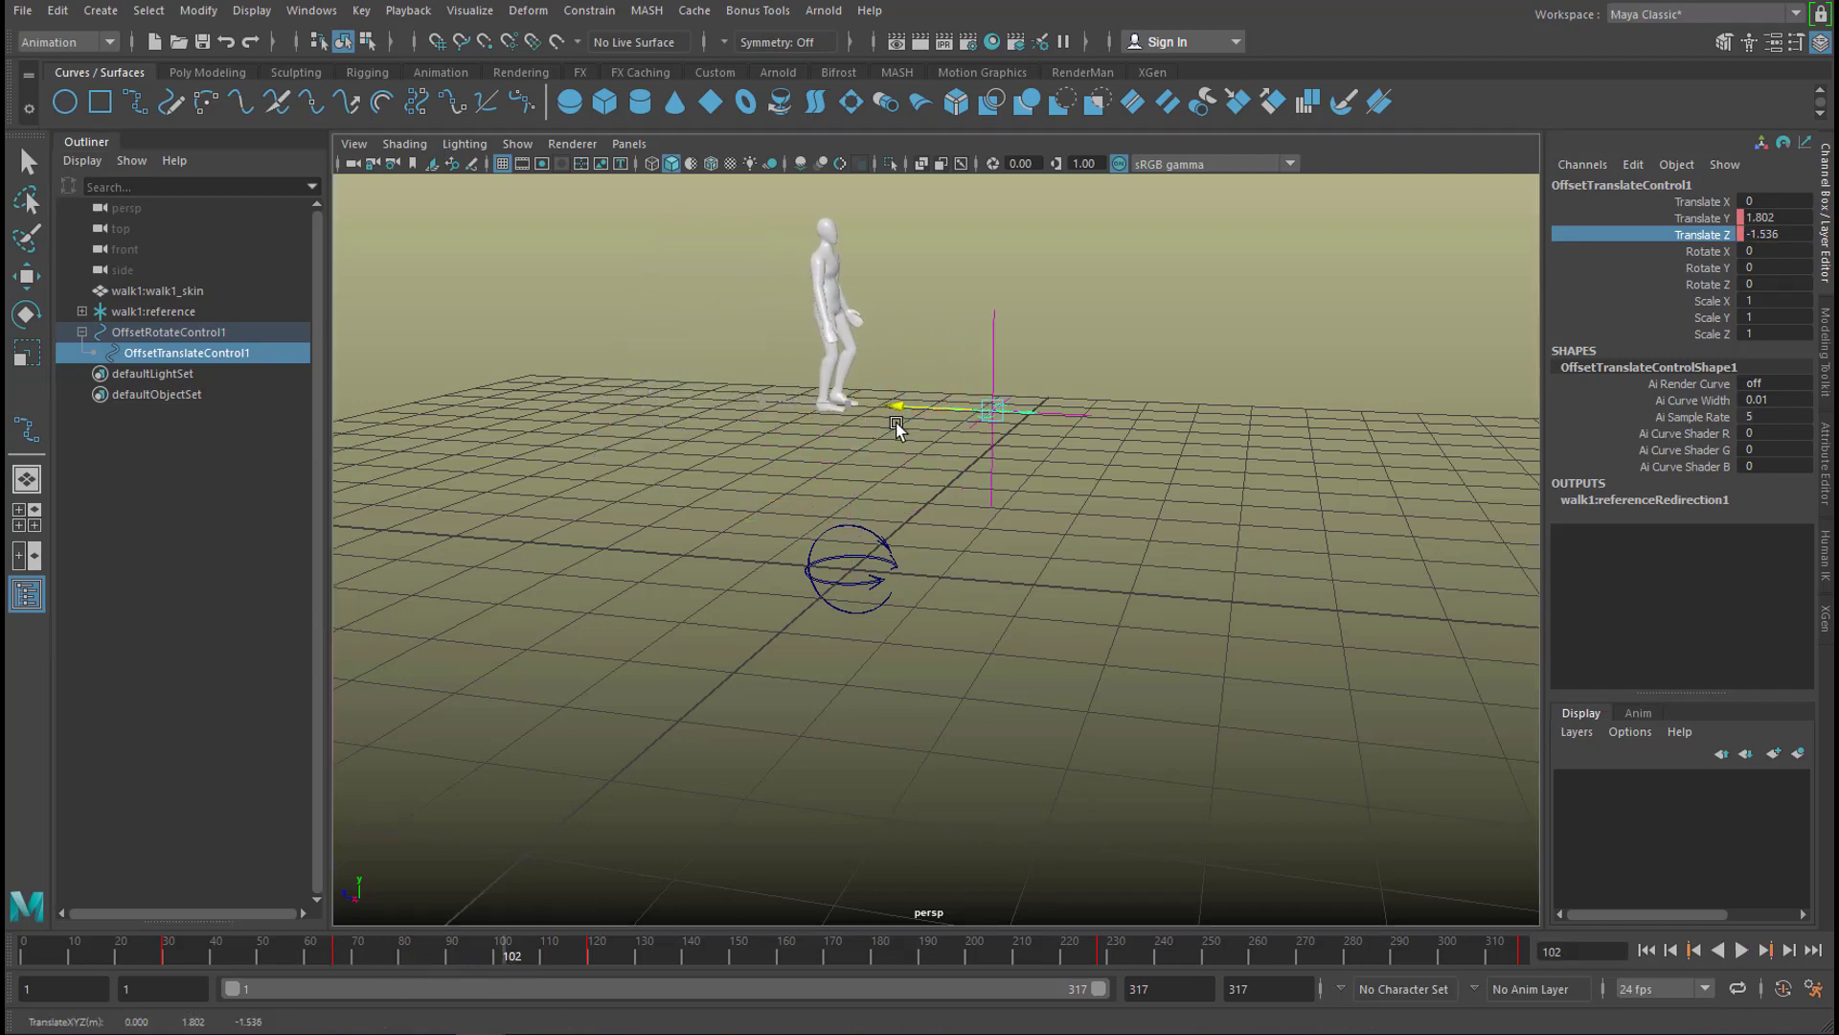
{"action": "right_click", "coordinate": [1676, 230]}
{"action": "left_click", "coordinate": [1753, 273]}
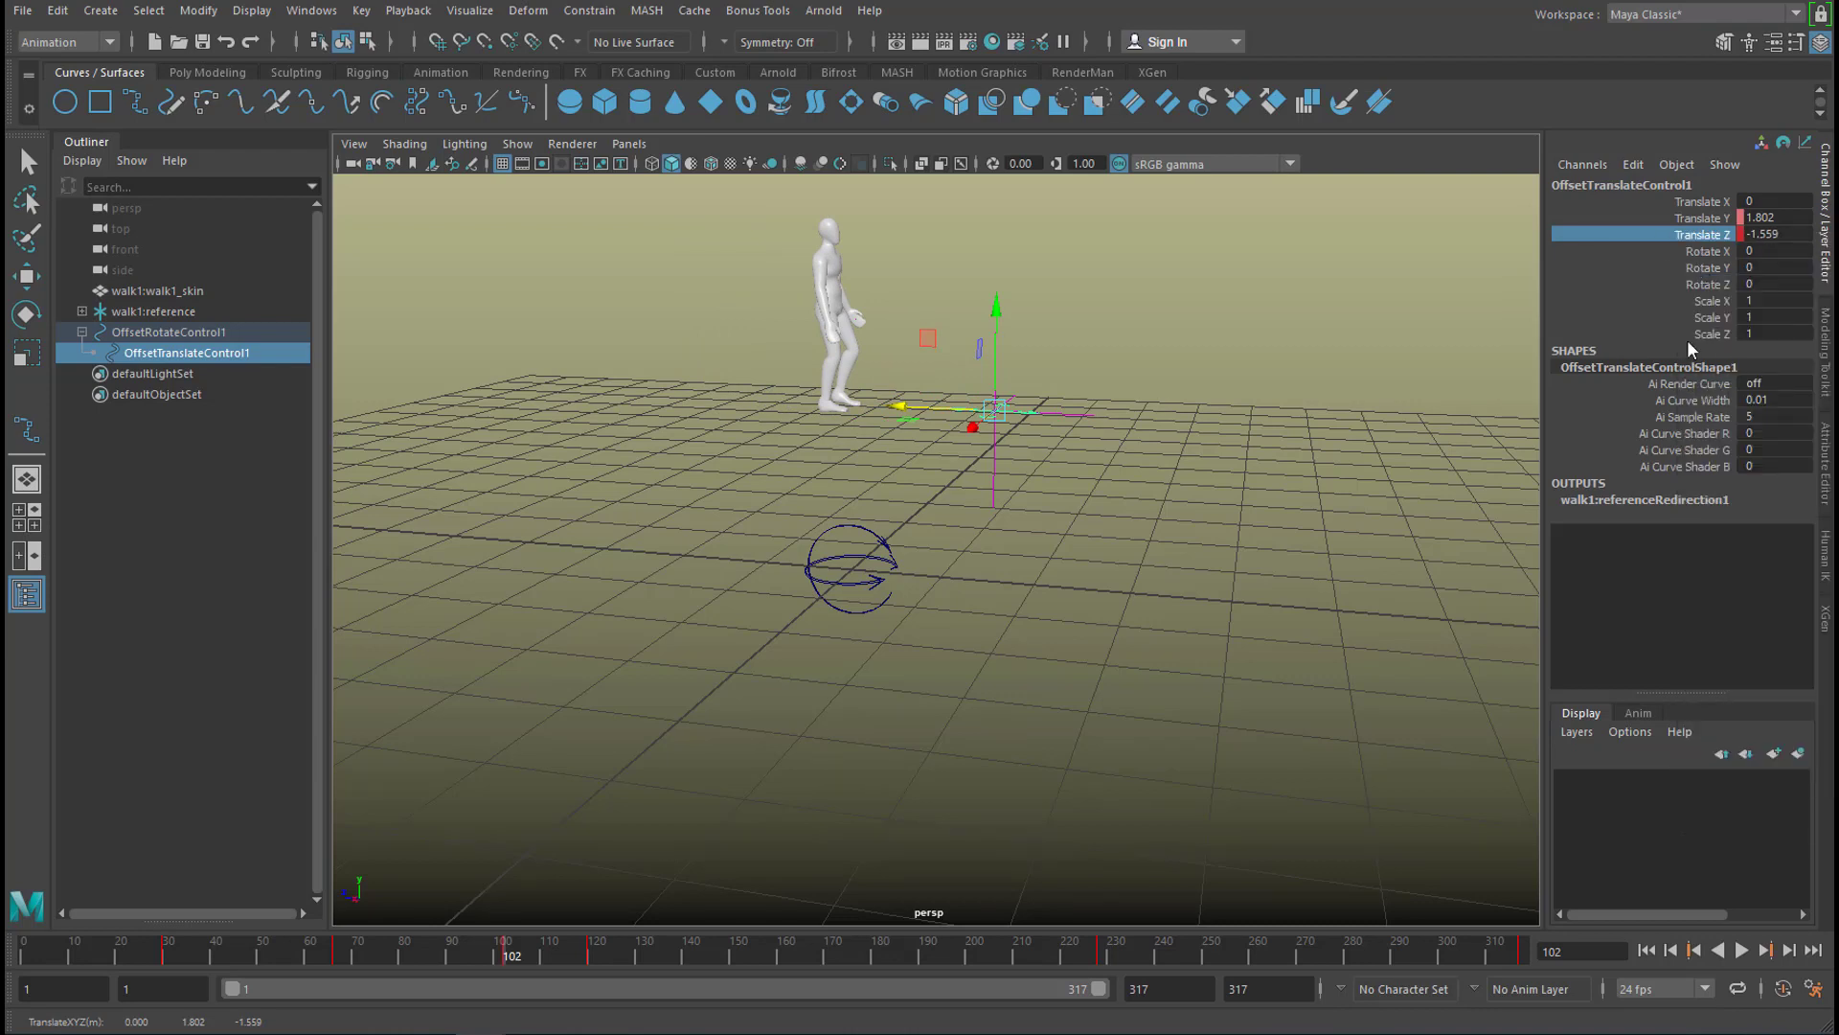
{"action": "left_click", "coordinate": [1648, 951]}
{"action": "left_click", "coordinate": [1742, 949]}
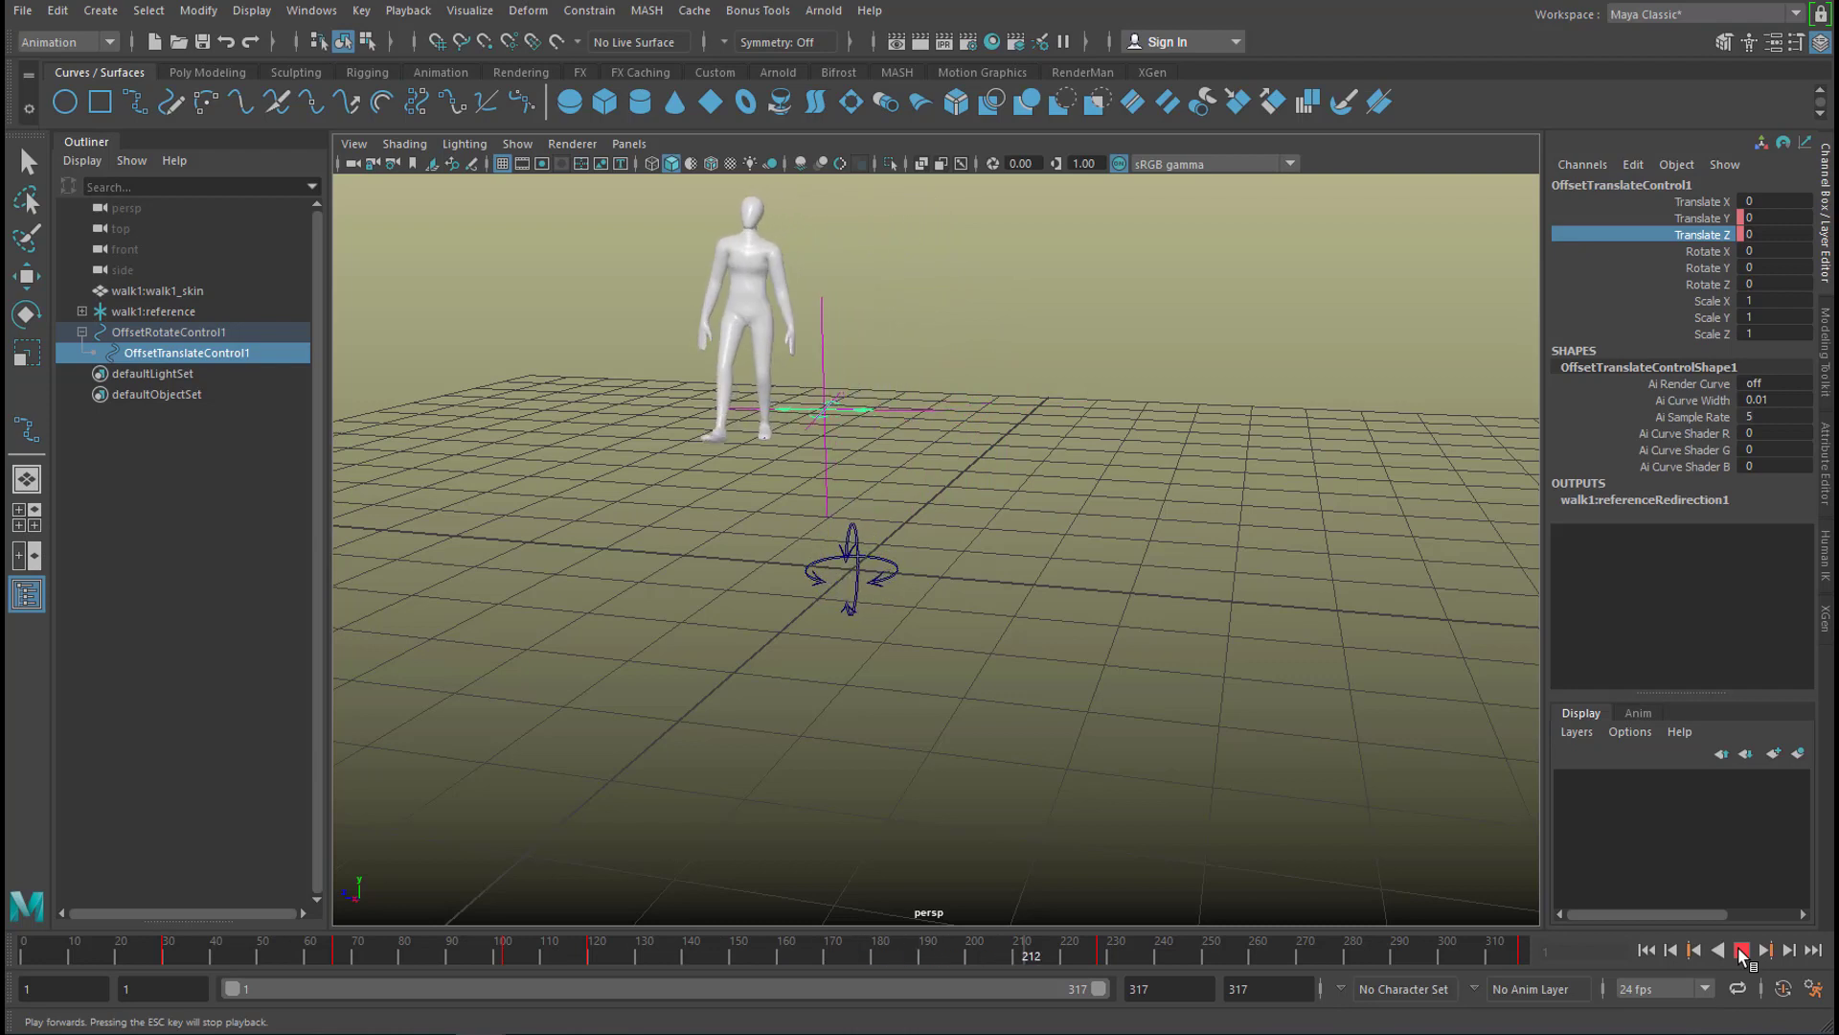
Stop the playback, jumping the time slider to frame 61.
{"action": "left_click", "coordinate": [318, 964]}
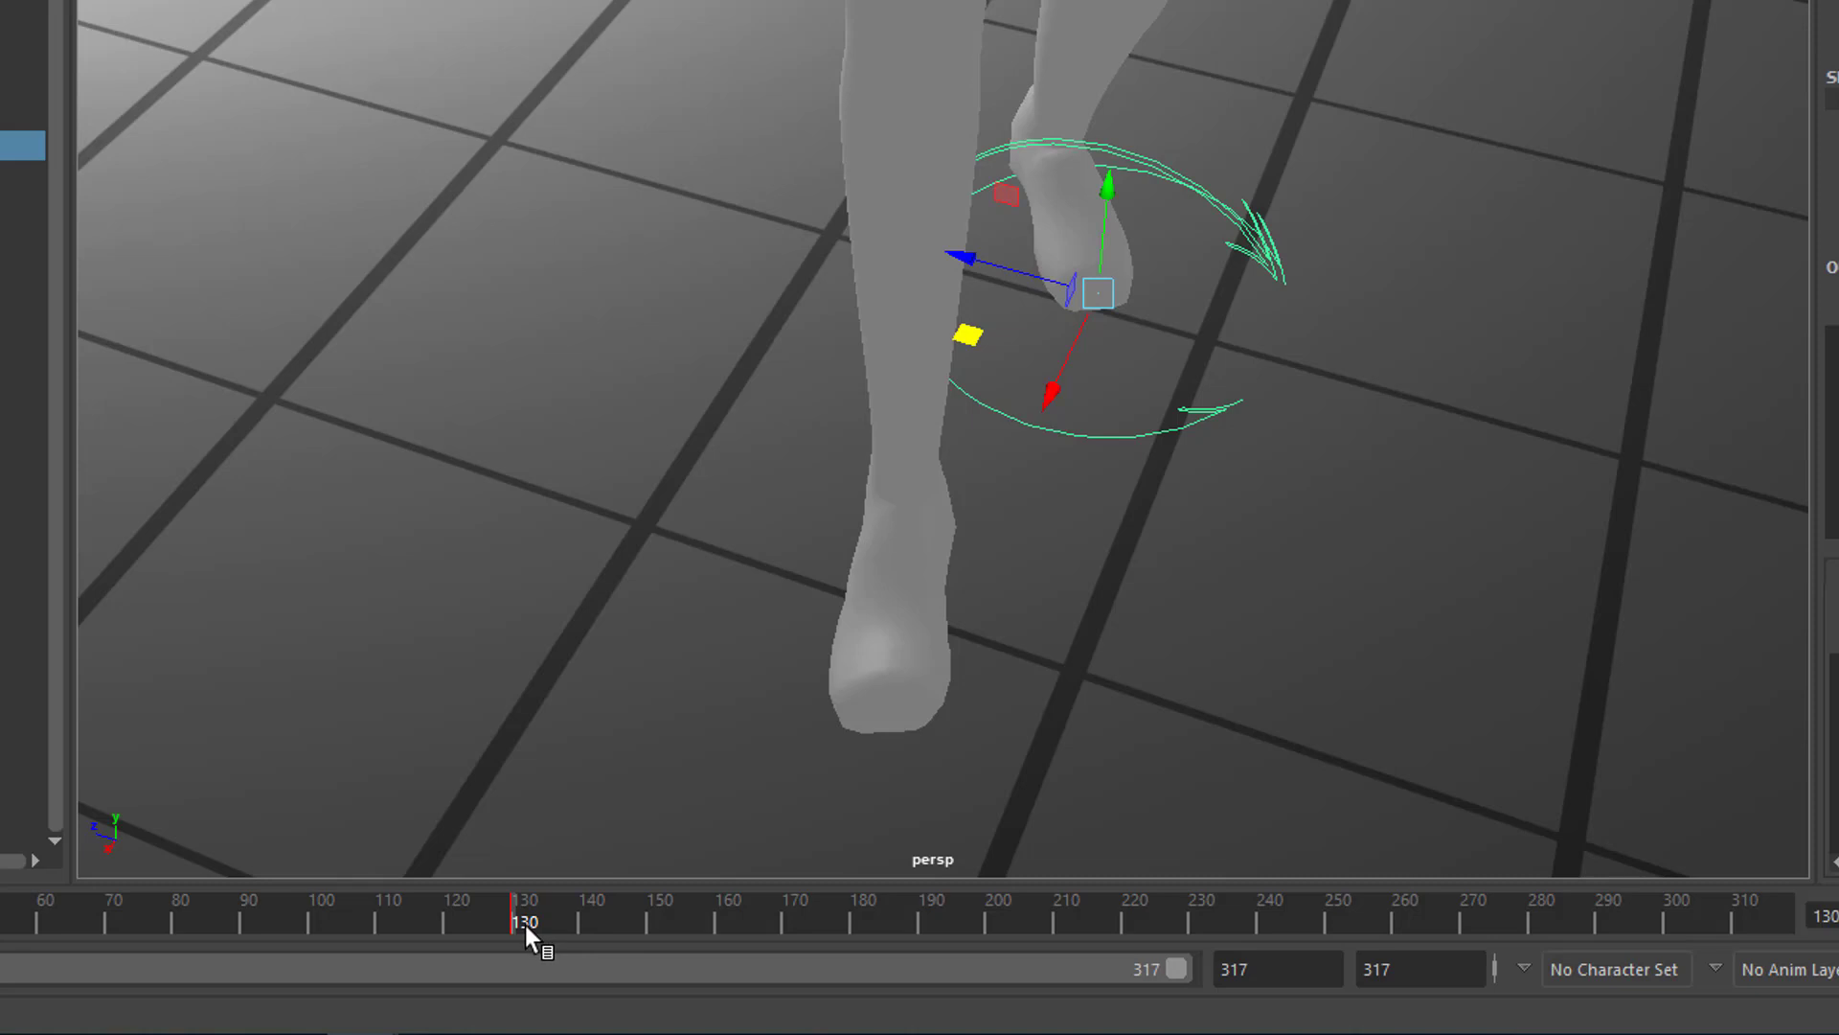
Scrub the time slider from frame 130 to 139 to inspect the lifted foot.
{"action": "left_click_drag", "start_coordinate": [521, 924], "coordinate": [573, 926]}
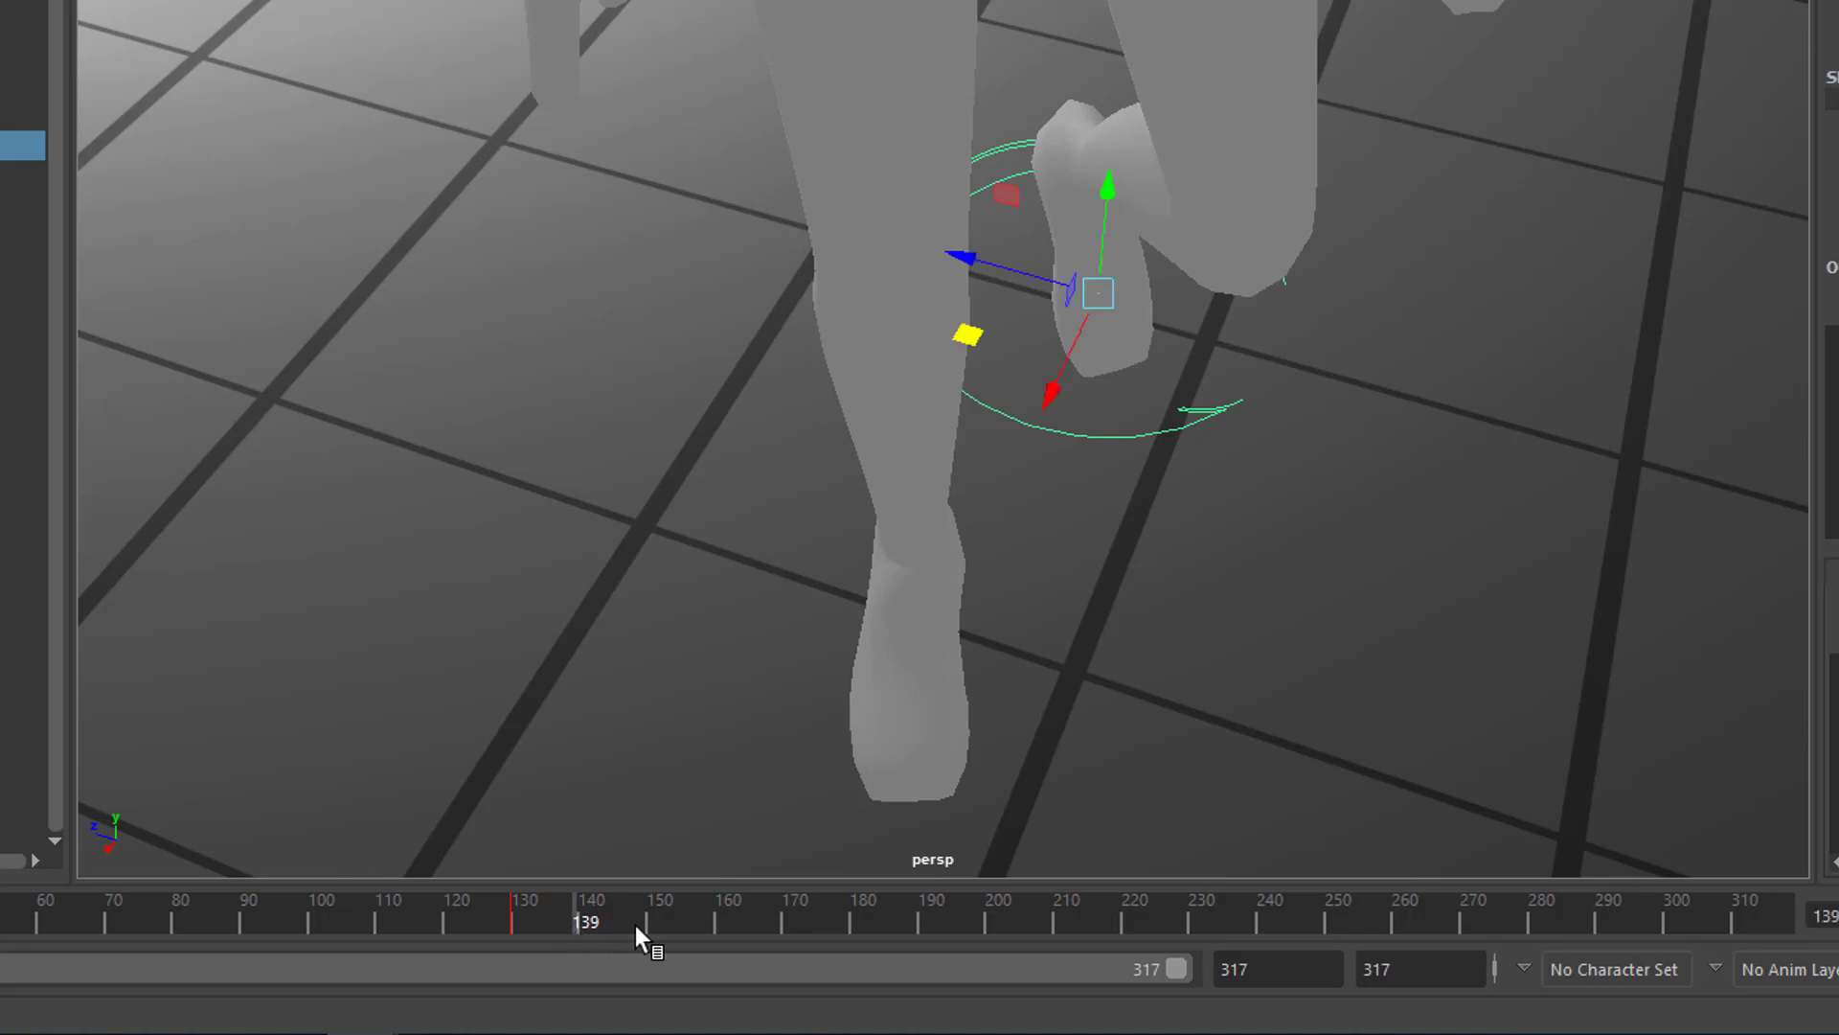